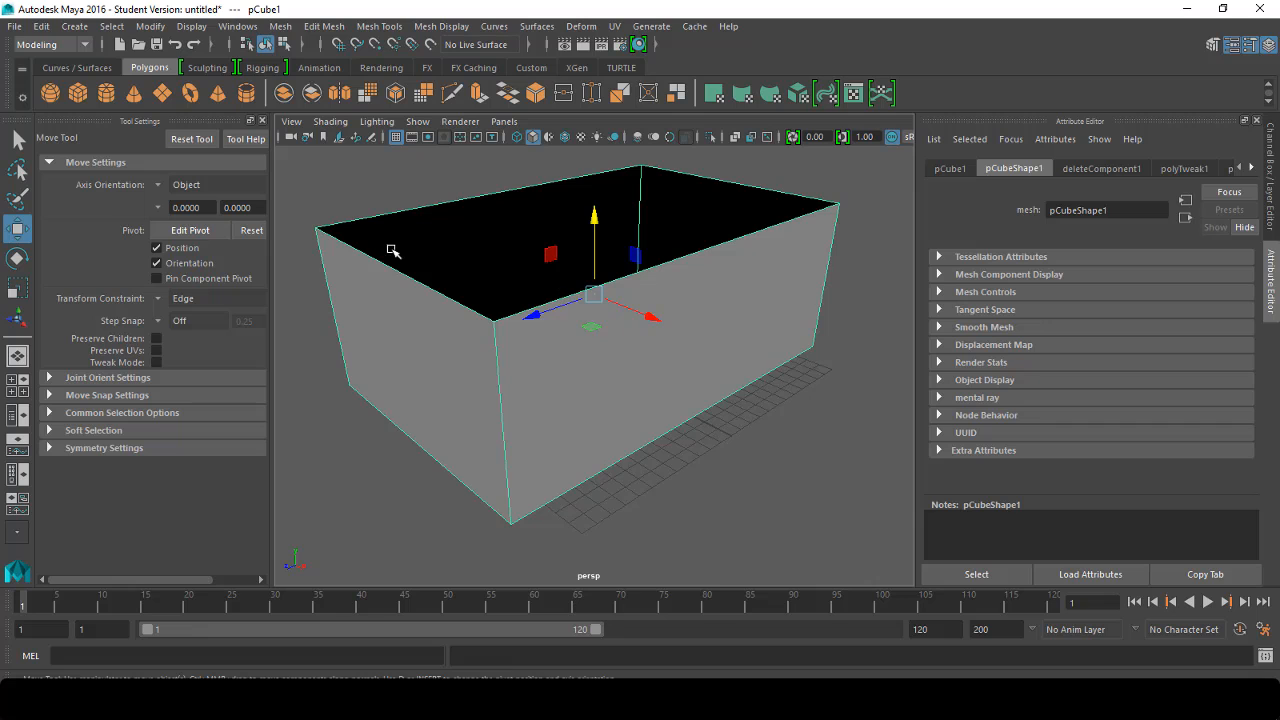
Step: Freeze the open box's transformations, delete its construction history and display its lambert1 material attributes
{"action": "left_click_drag", "start_coordinate": [750, 425], "coordinate": [783, 313], "text": "alt"}
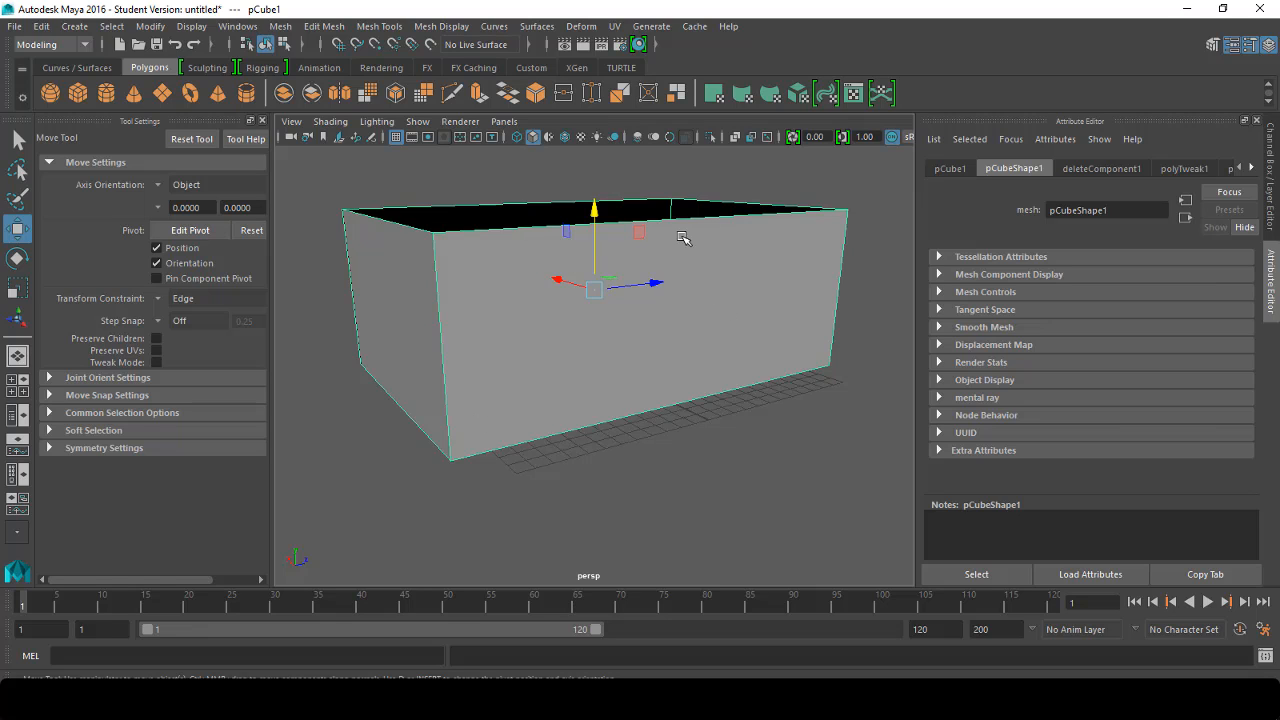
{"action": "left_click_drag", "start_coordinate": [643, 386], "coordinate": [615, 397], "text": "alt"}
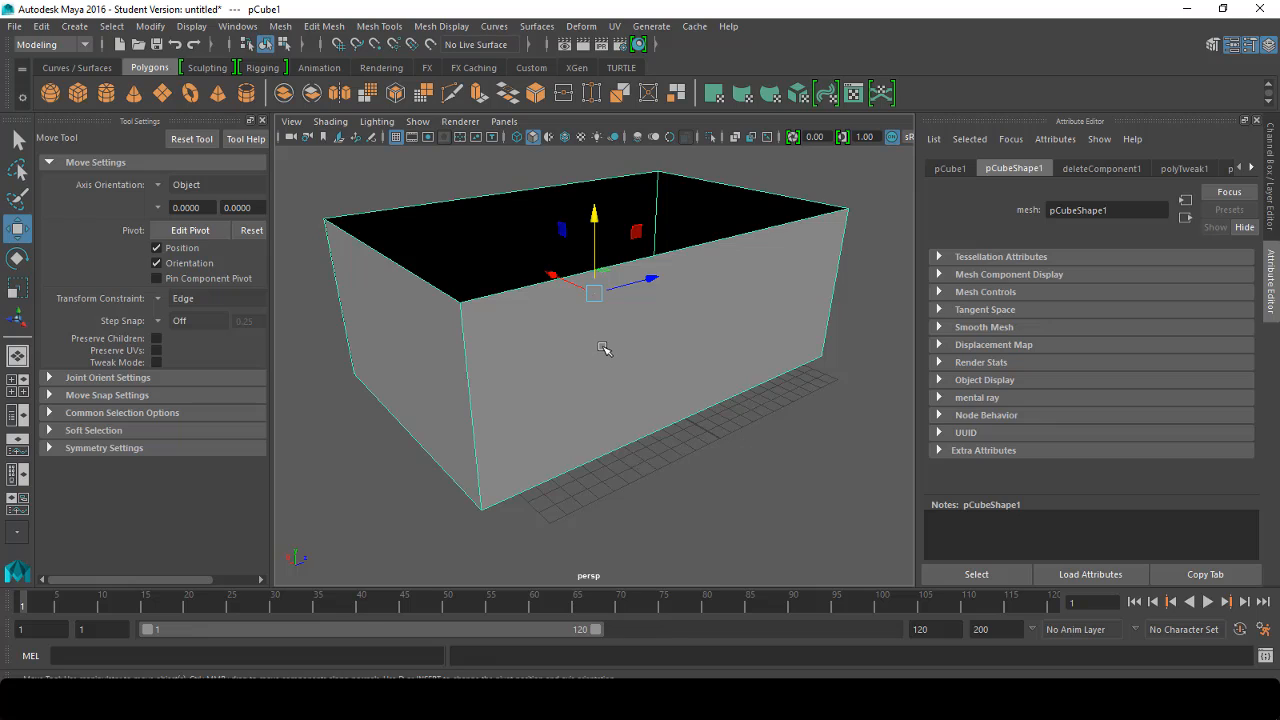
{"action": "key", "text": "alt+shift+d"}
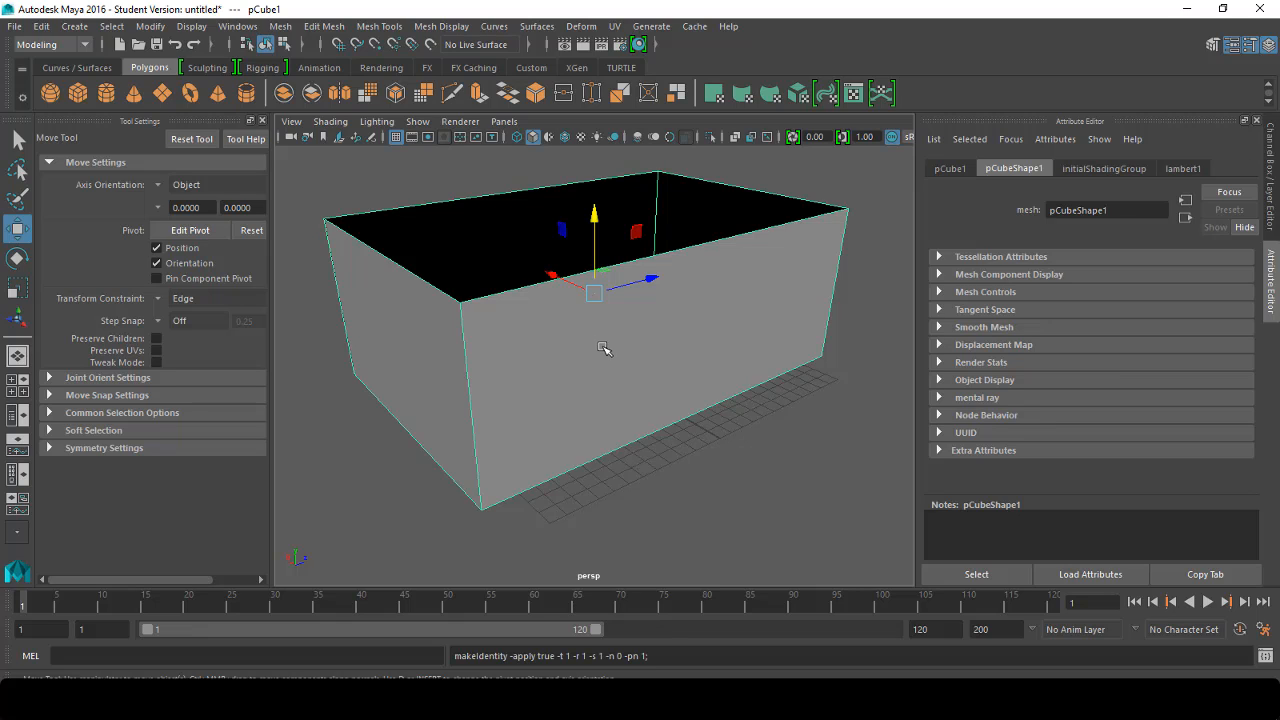
{"action": "left_click", "coordinate": [1182, 169]}
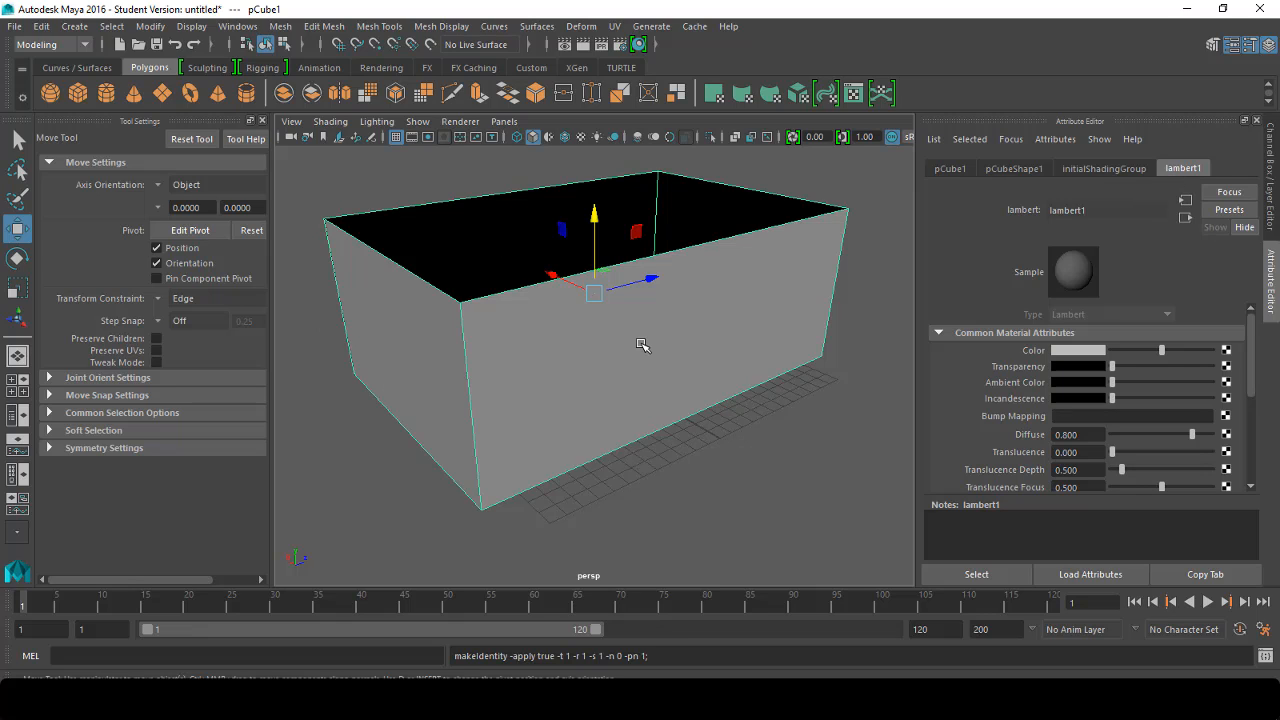
Step: Open the UV Editor beside the box and apply automatic UV mapping to the box
{"action": "left_click", "coordinate": [853, 93]}
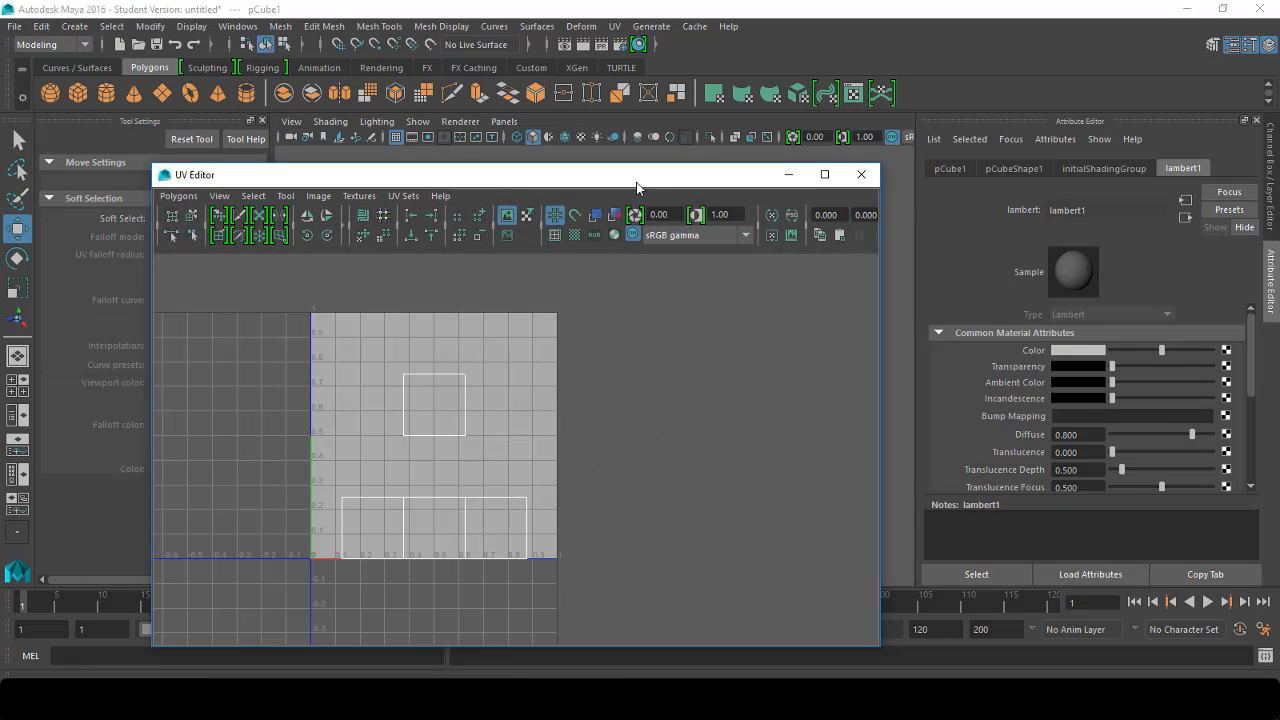
{"action": "left_click_drag", "start_coordinate": [636, 182], "coordinate": [1130, 94]}
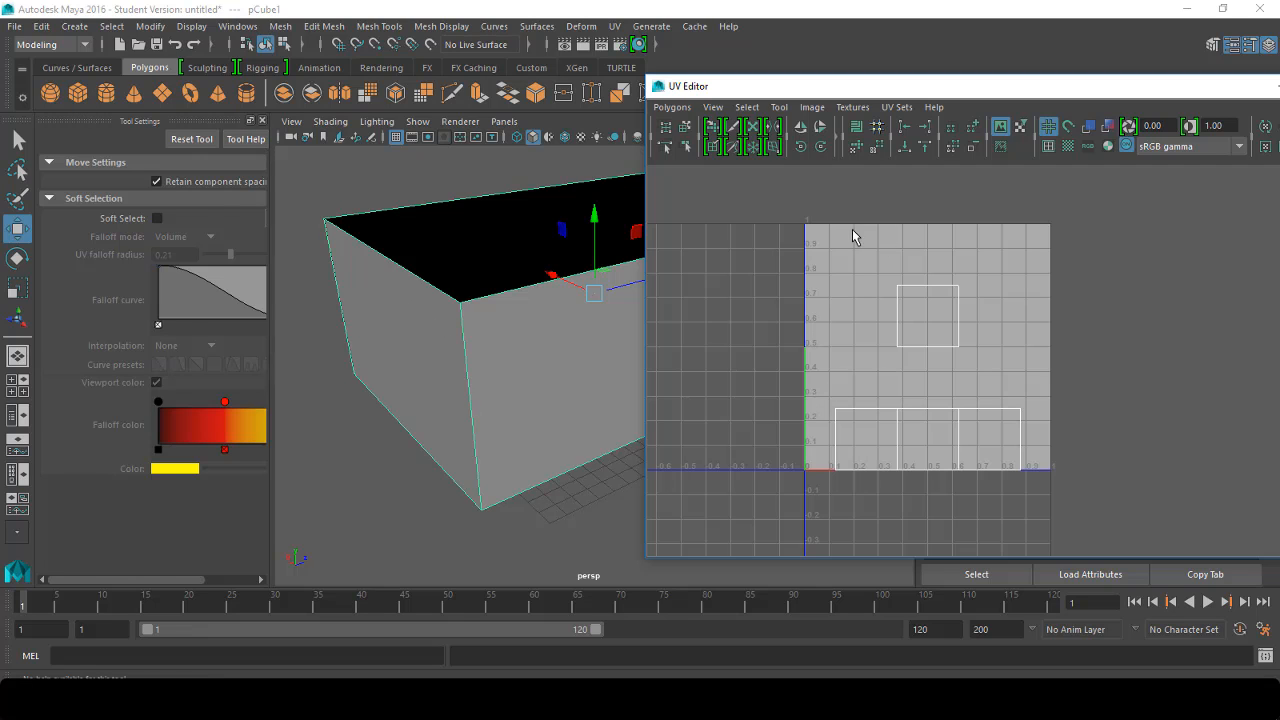
{"action": "left_click_drag", "start_coordinate": [843, 88], "coordinate": [946, 139]}
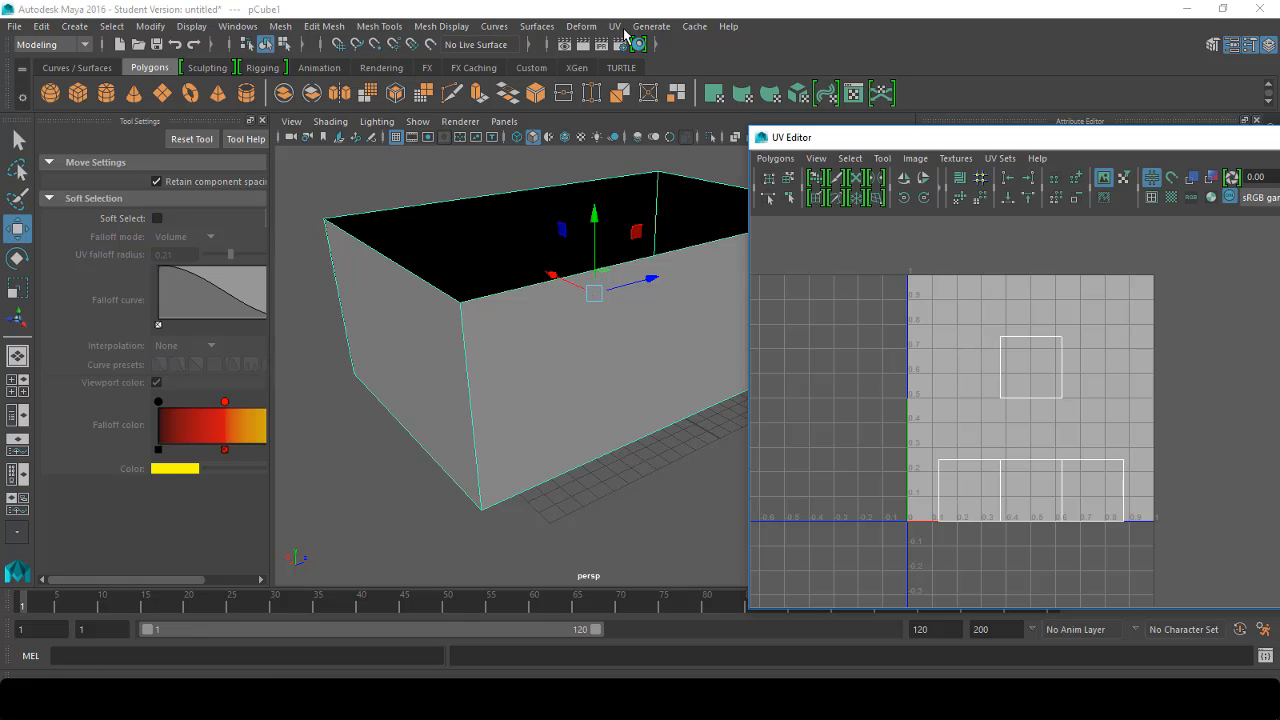
{"action": "left_click", "coordinate": [620, 28]}
{"action": "left_click", "coordinate": [666, 139]}
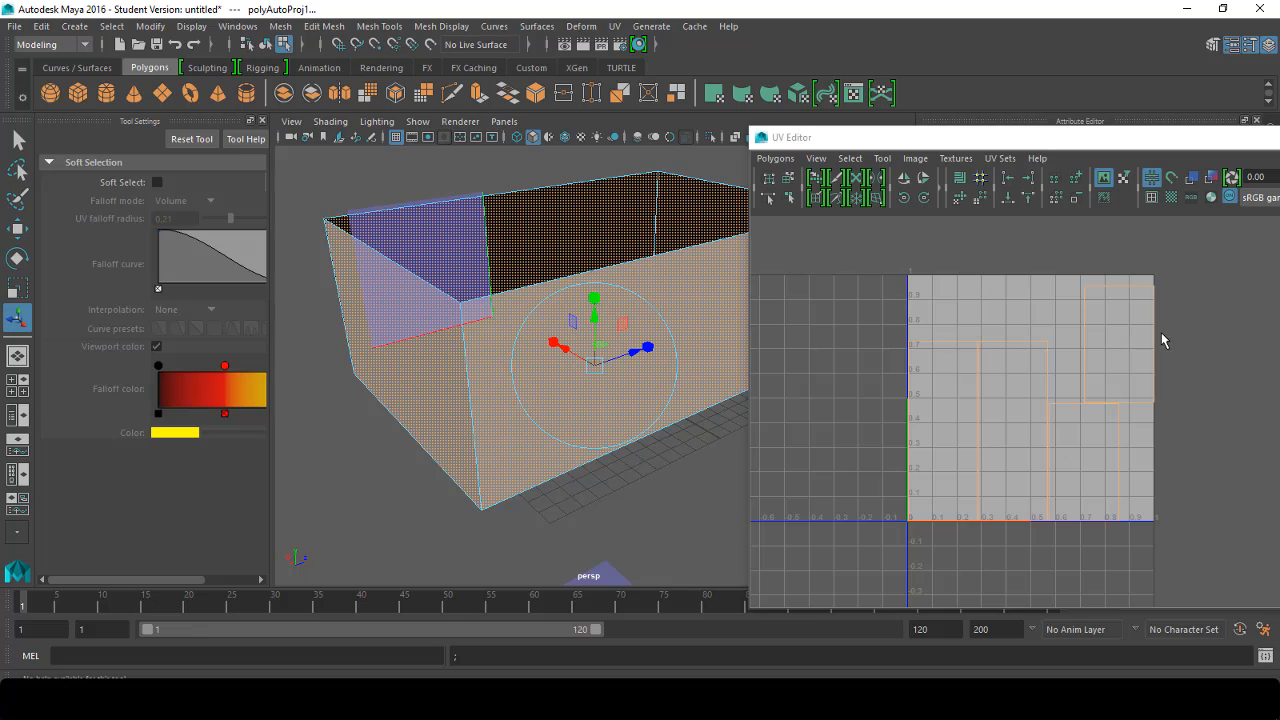
Step: Inspect the box's UV points in the UV Editor and its UV set pCubeShape1 | map1
{"action": "right_click_drag", "start_coordinate": [1161, 340], "coordinate": [1215, 307]}
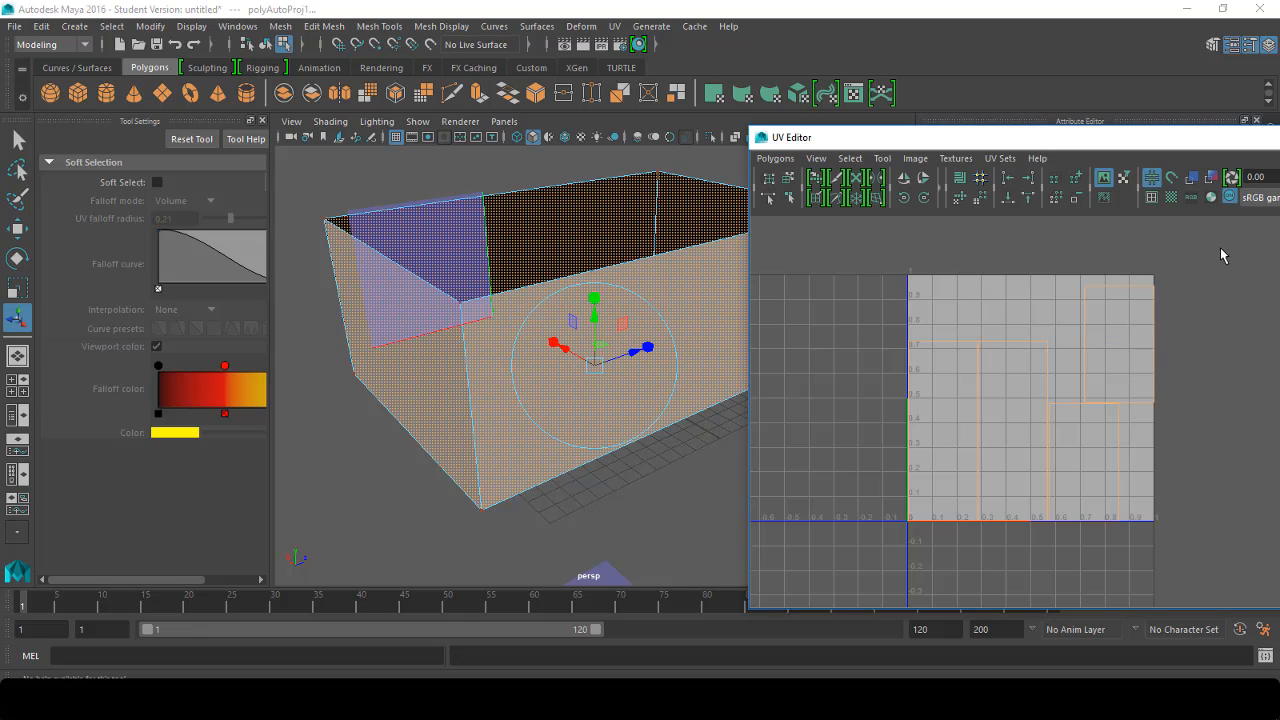
{"action": "left_click_drag", "start_coordinate": [1222, 257], "coordinate": [834, 568]}
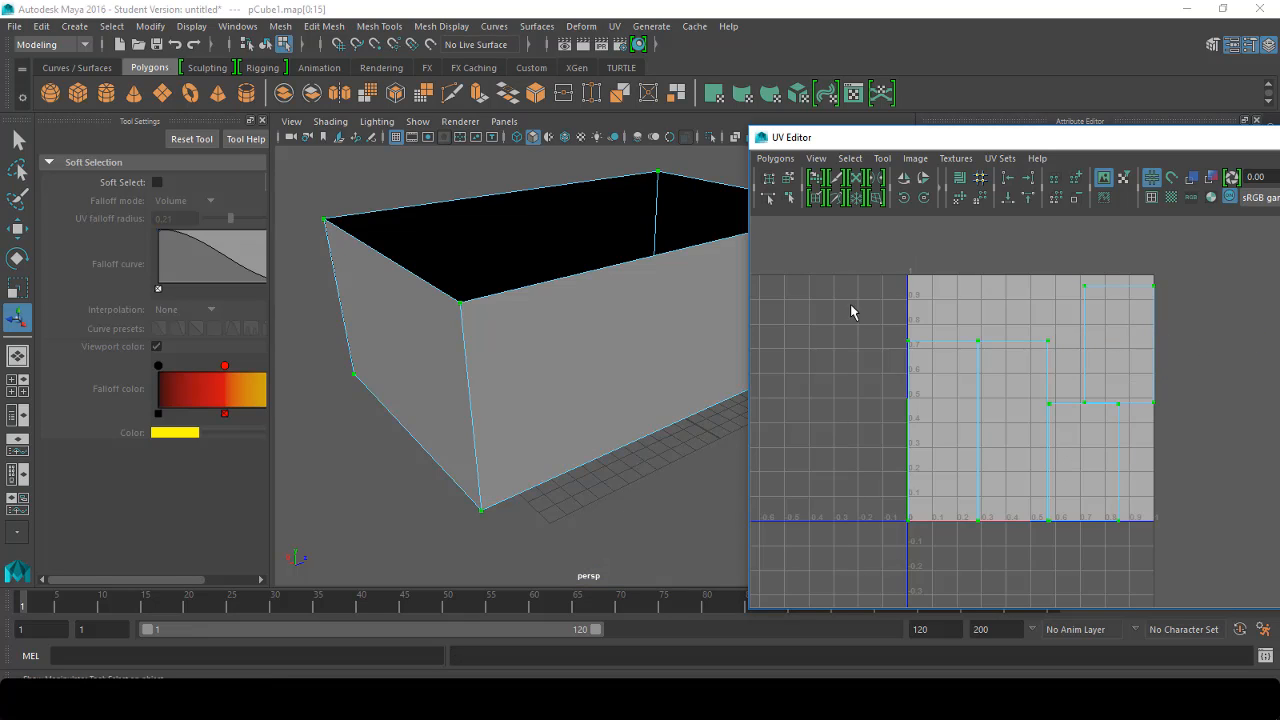
{"action": "left_click", "coordinate": [1172, 510]}
{"action": "left_click", "coordinate": [1000, 158]}
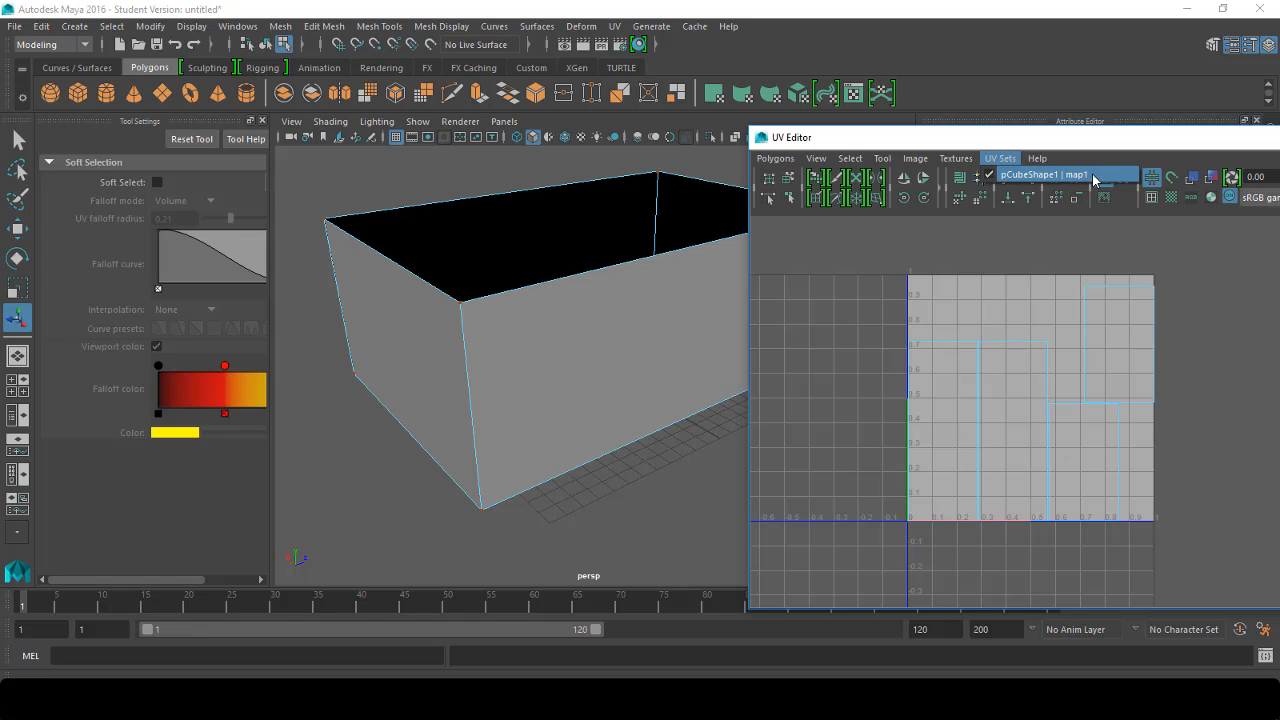
{"action": "left_click", "coordinate": [1094, 178]}
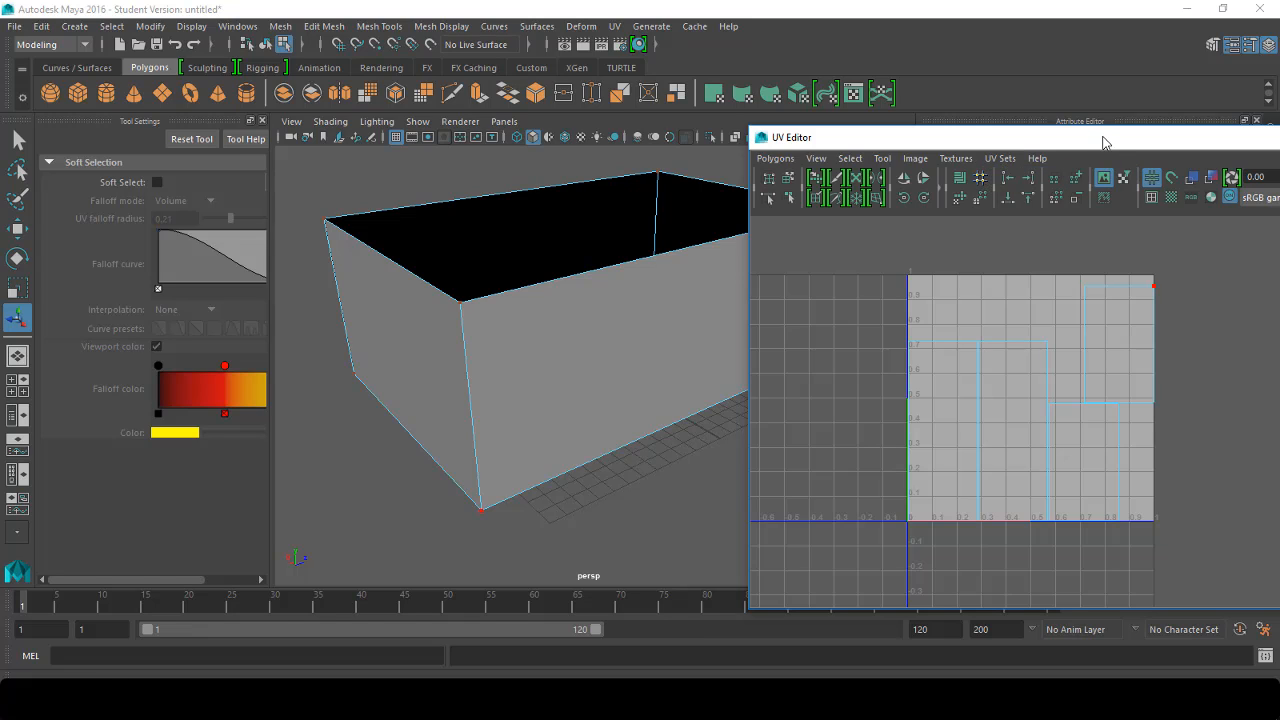
Step: Close the UV Editor and reselect the whole box in object mode
{"action": "left_click_drag", "start_coordinate": [1103, 142], "coordinate": [838, 256]}
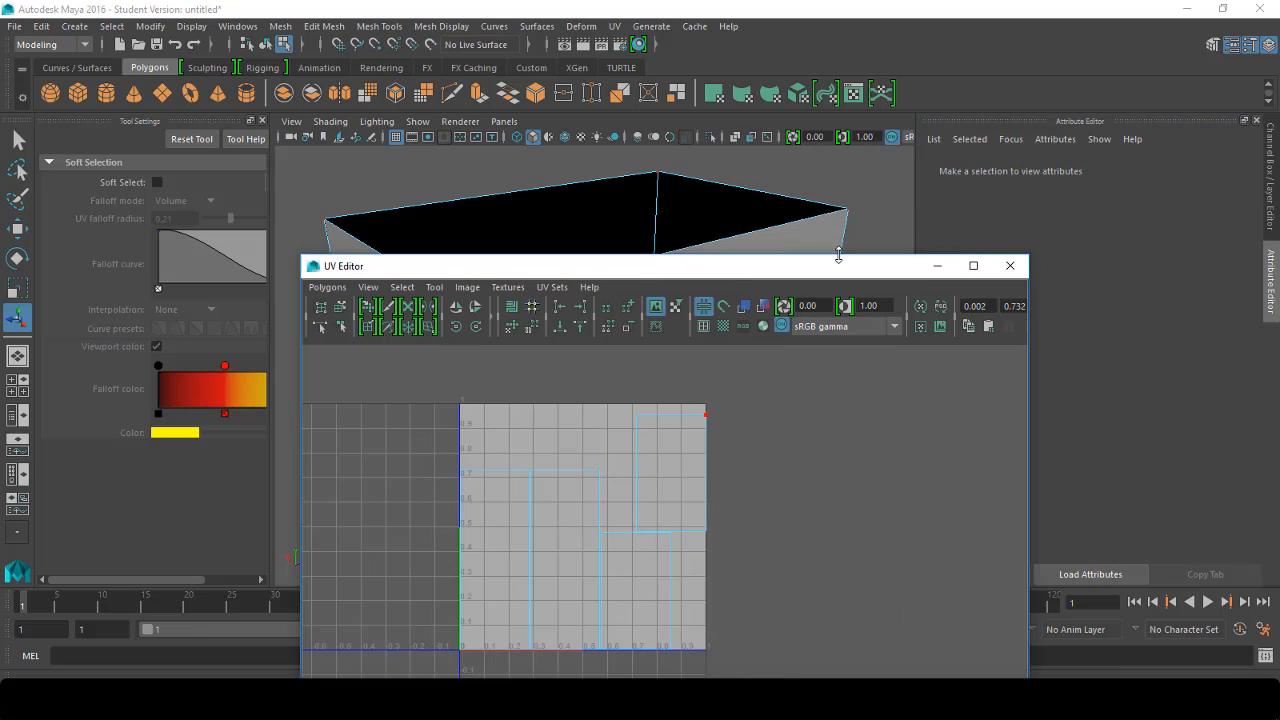
{"action": "left_click", "coordinate": [1010, 264]}
{"action": "right_click_drag", "start_coordinate": [689, 289], "coordinate": [686, 391]}
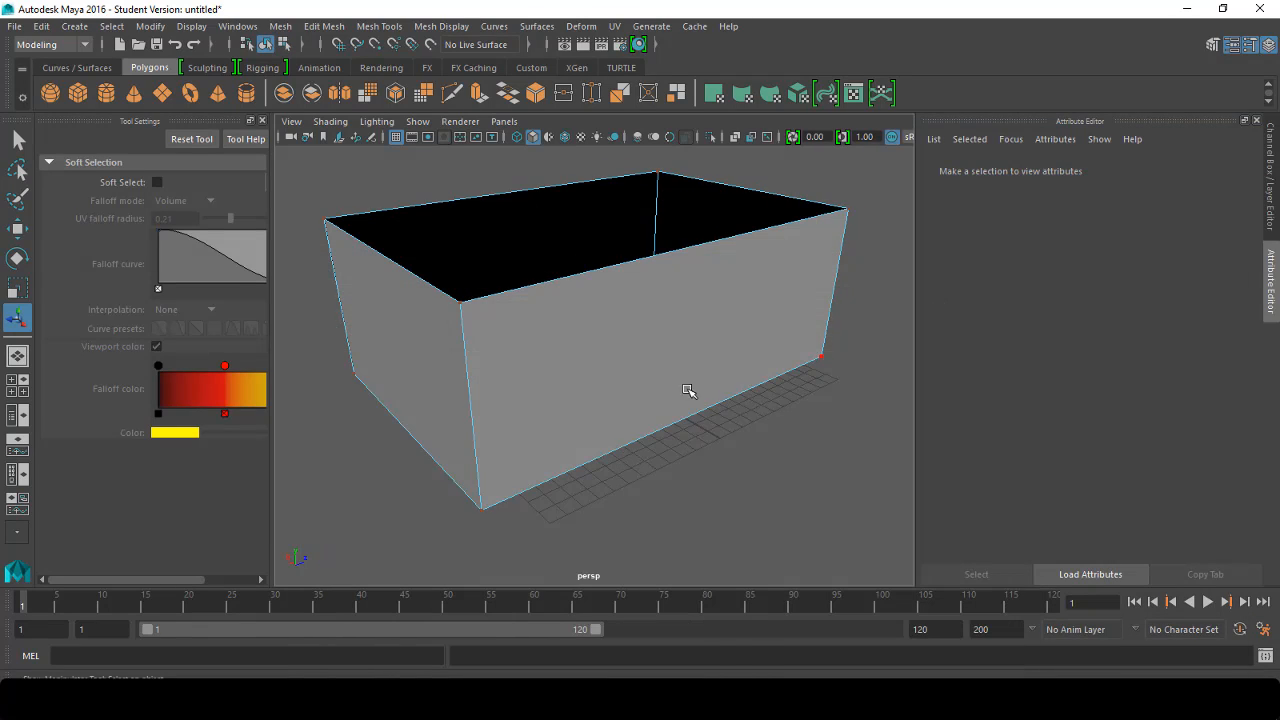
{"action": "left_click", "coordinate": [684, 406]}
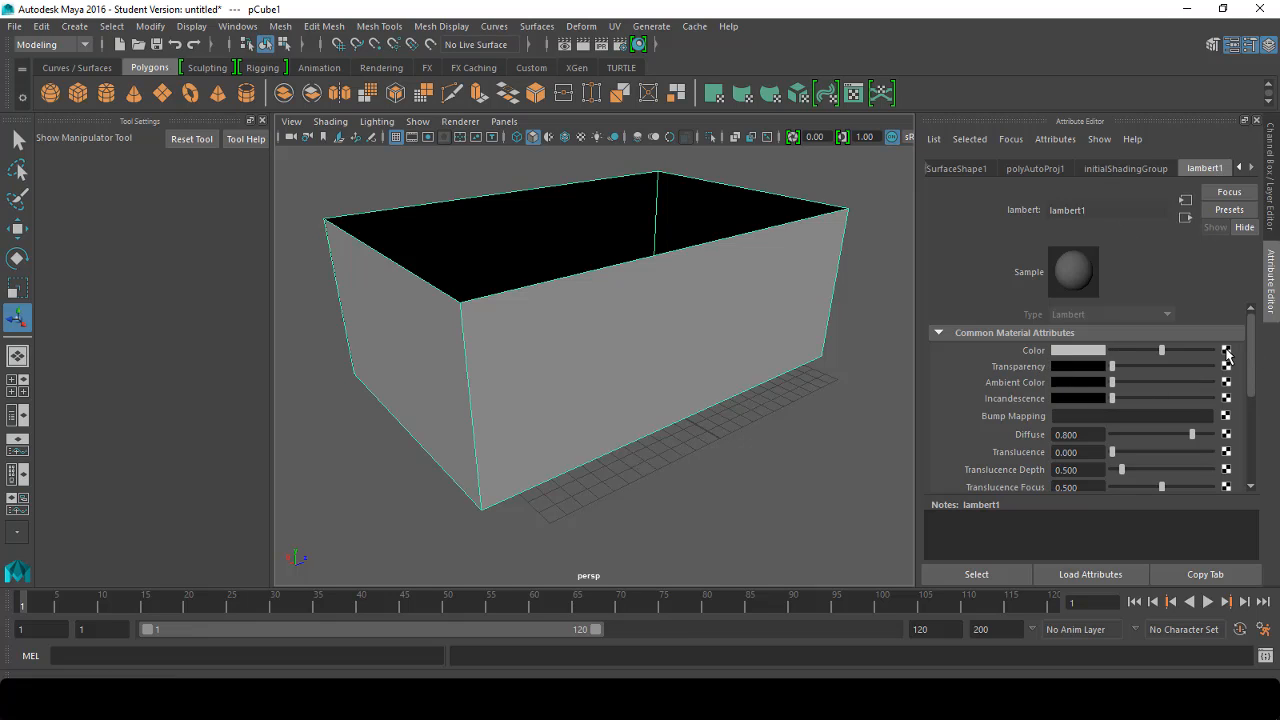
Step: Connect a File texture node to the Color attribute of the lambert1 material
{"action": "left_click", "coordinate": [1226, 350]}
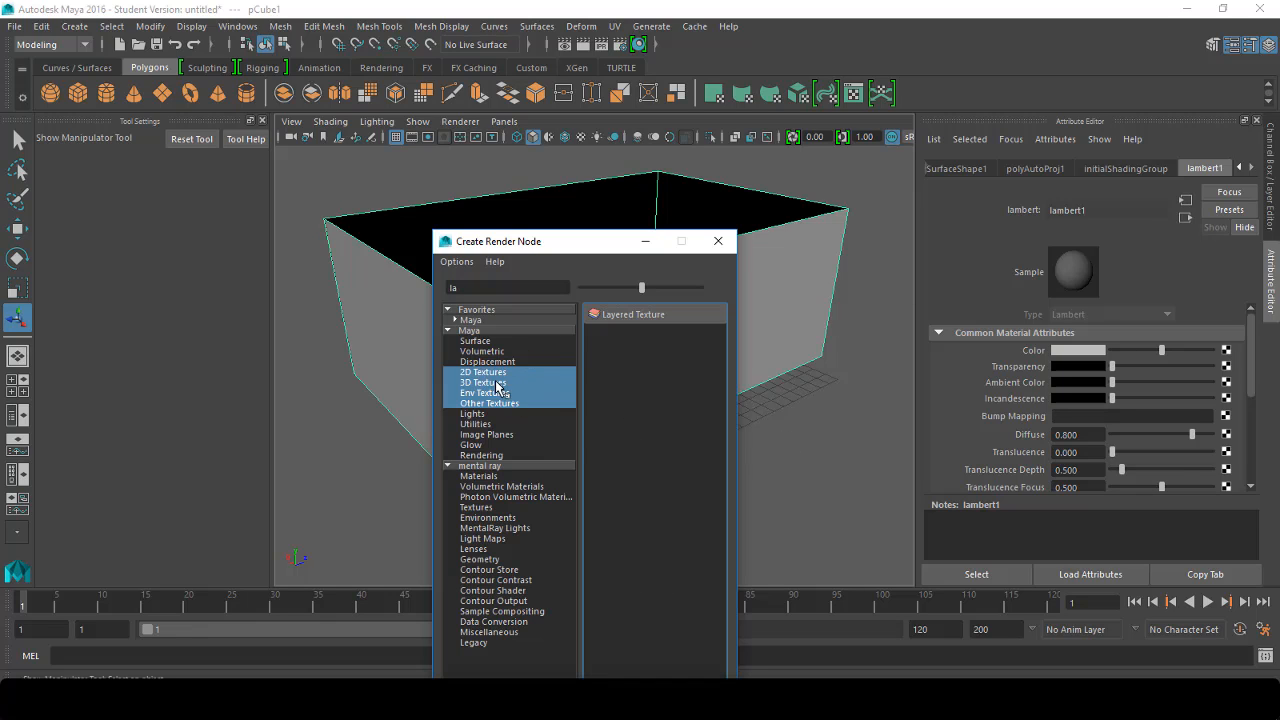
{"action": "left_click_drag", "start_coordinate": [500, 288], "coordinate": [417, 285]}
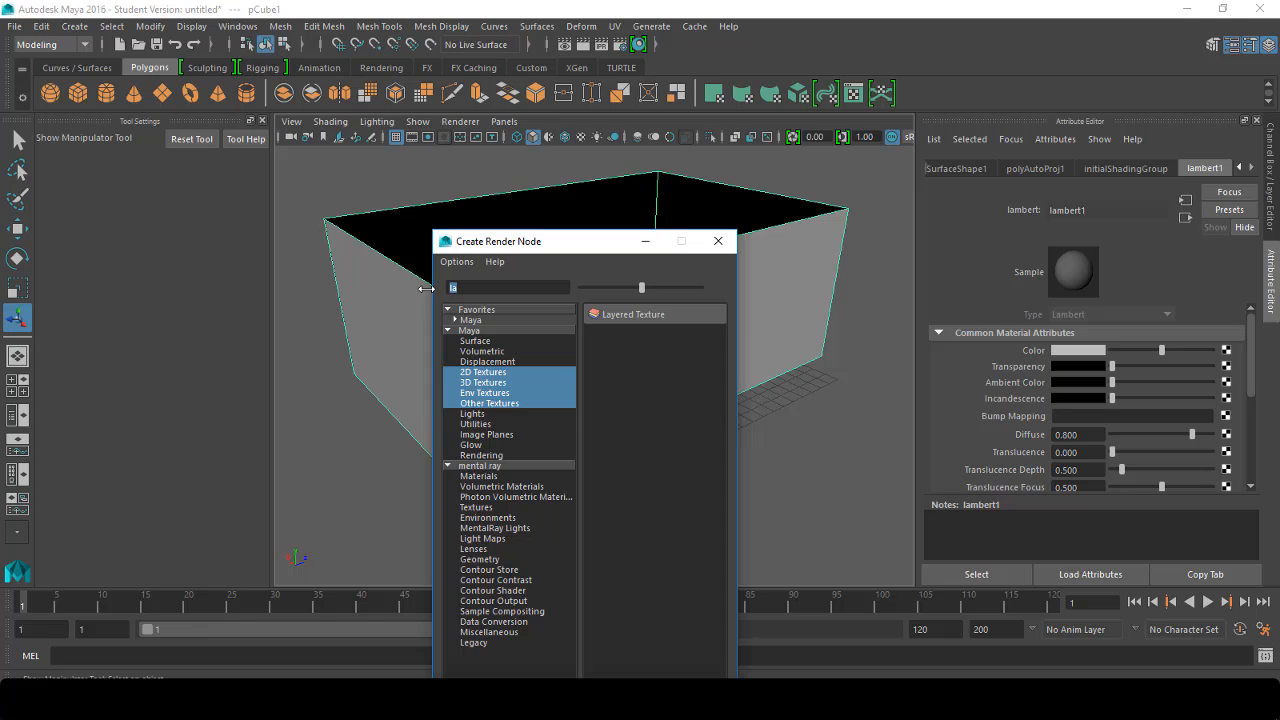
{"action": "type", "text": "fi"}
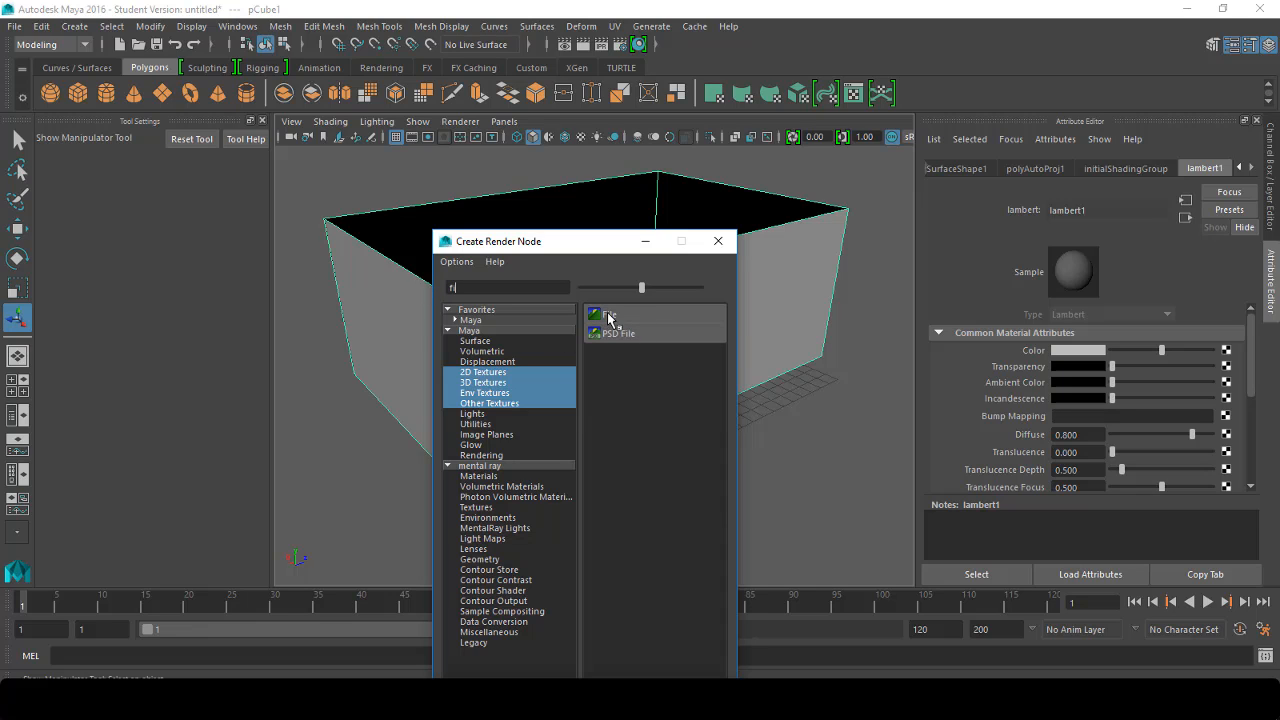
{"action": "left_click", "coordinate": [607, 318]}
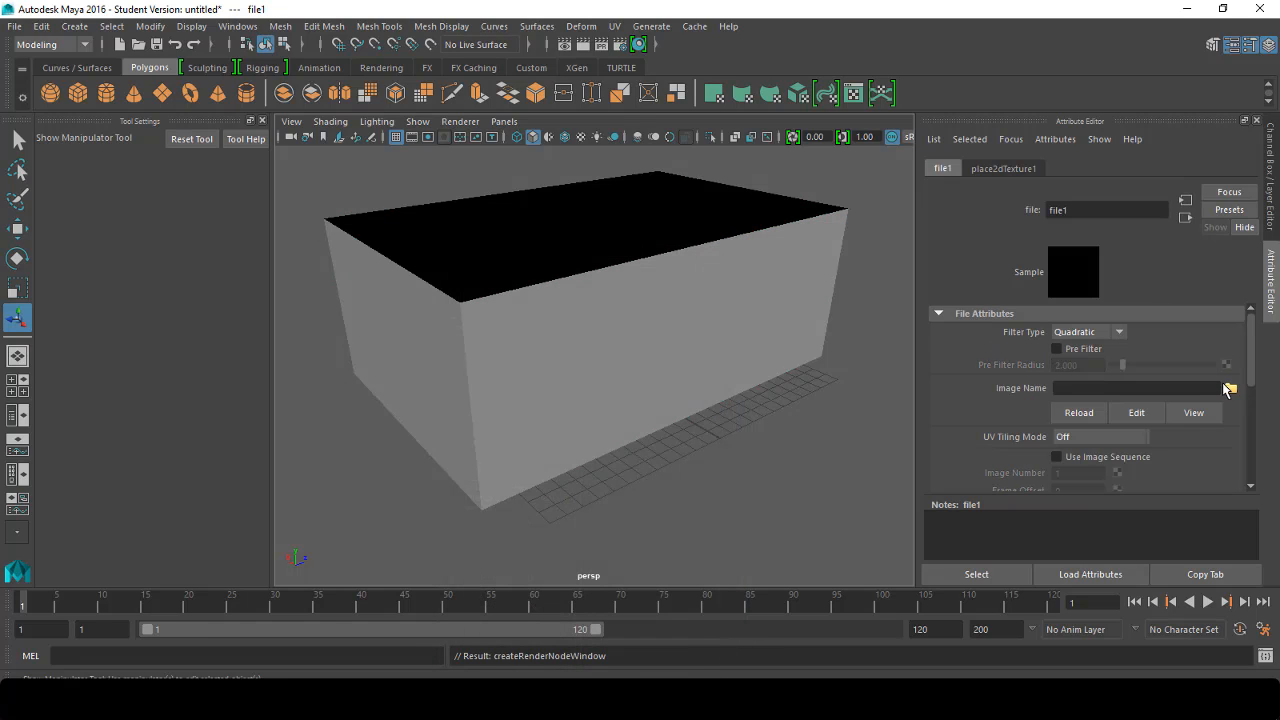
Step: Load orange-brick-seamless-1000-x-1000.jpg into the file texture and enable textured display in the viewport
{"action": "left_click", "coordinate": [1229, 389]}
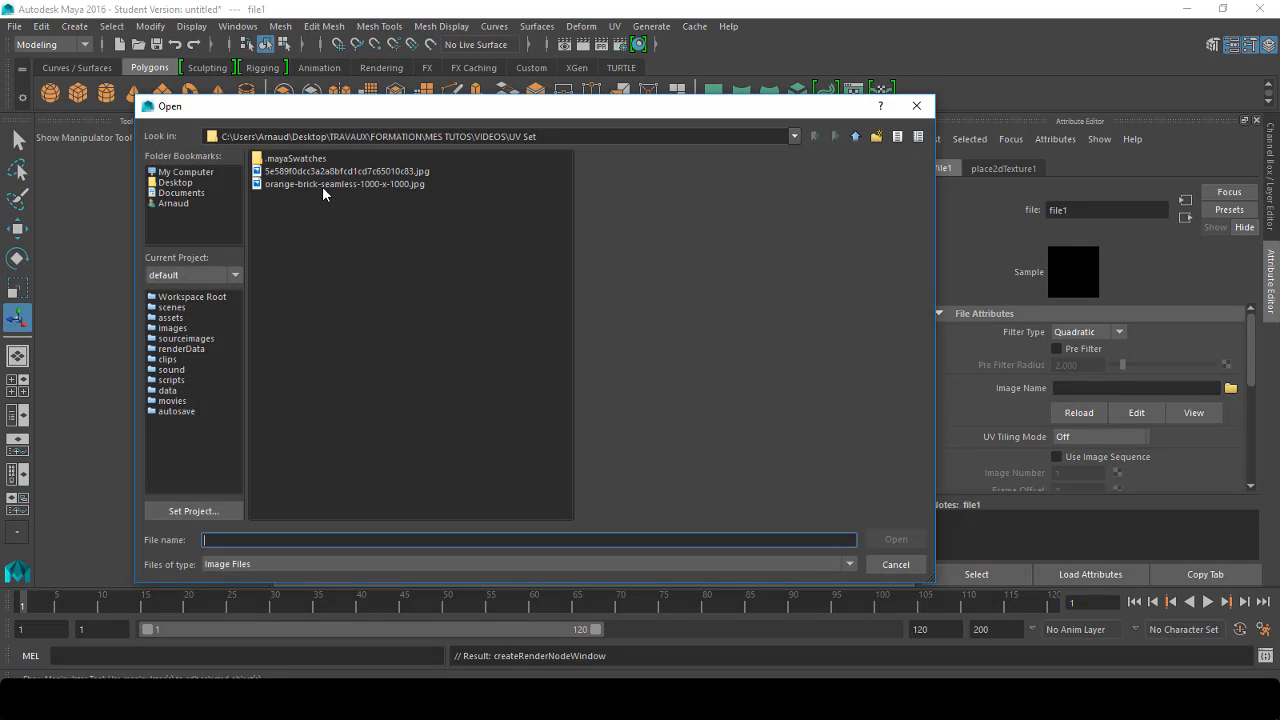
{"action": "left_click", "coordinate": [322, 185]}
{"action": "left_click", "coordinate": [893, 540]}
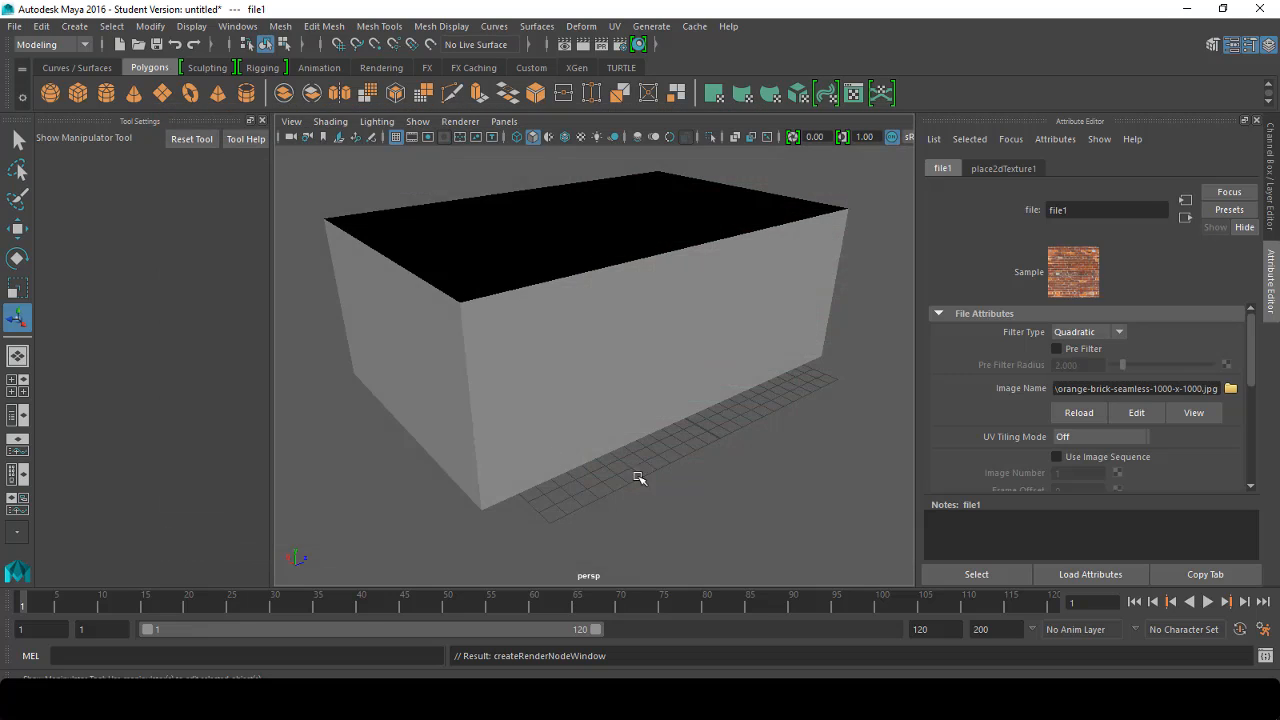
{"action": "left_click", "coordinate": [579, 140]}
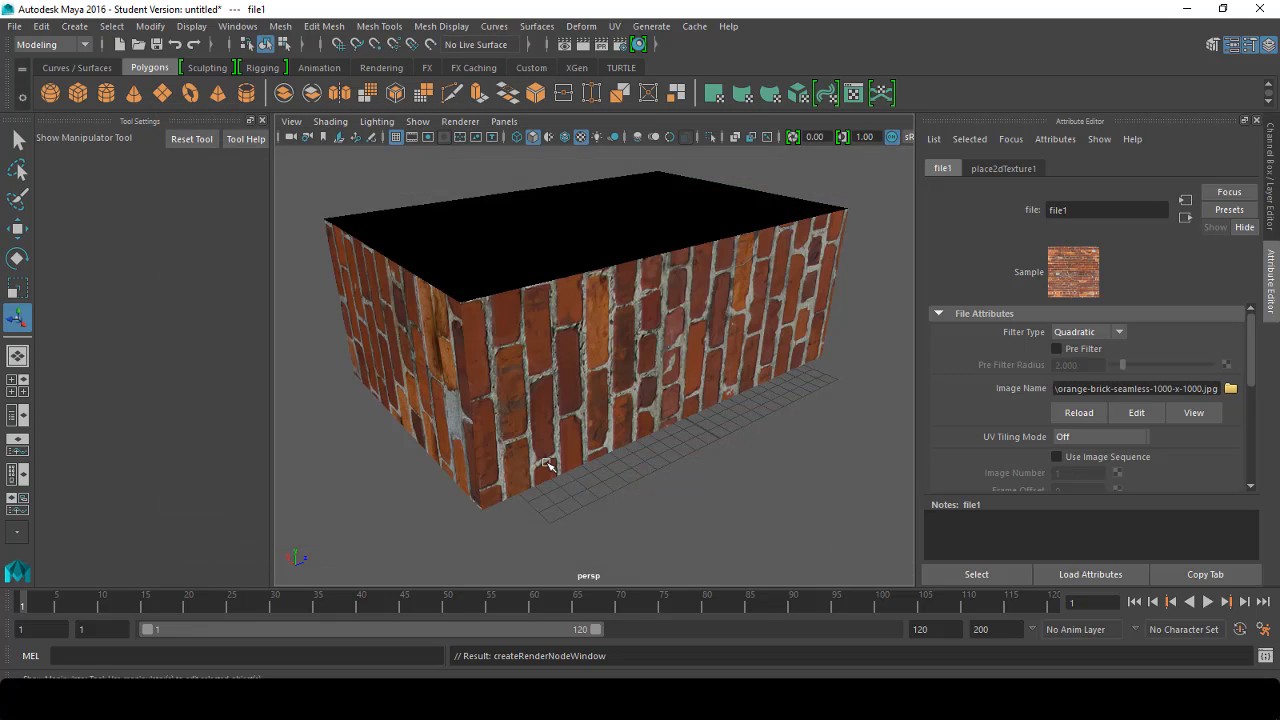
{"action": "left_click_drag", "start_coordinate": [676, 448], "coordinate": [723, 451], "text": "alt"}
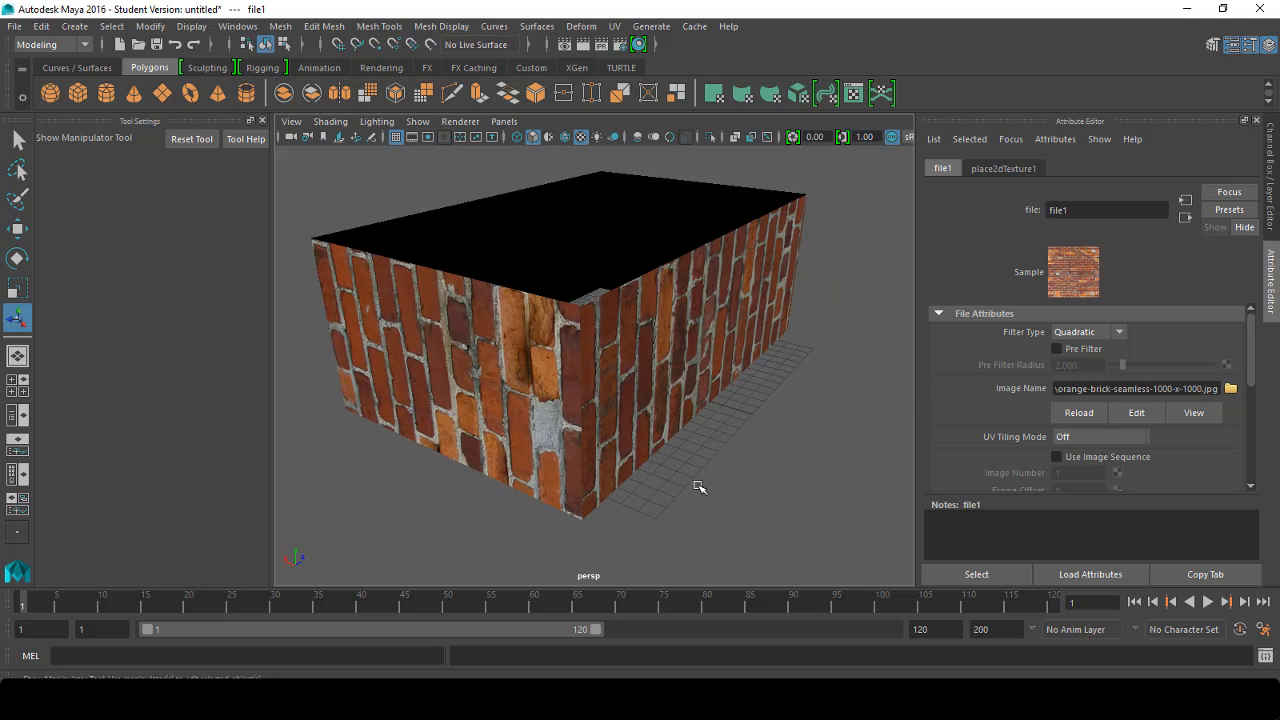
{"action": "left_click_drag", "start_coordinate": [697, 487], "coordinate": [732, 368], "text": "alt"}
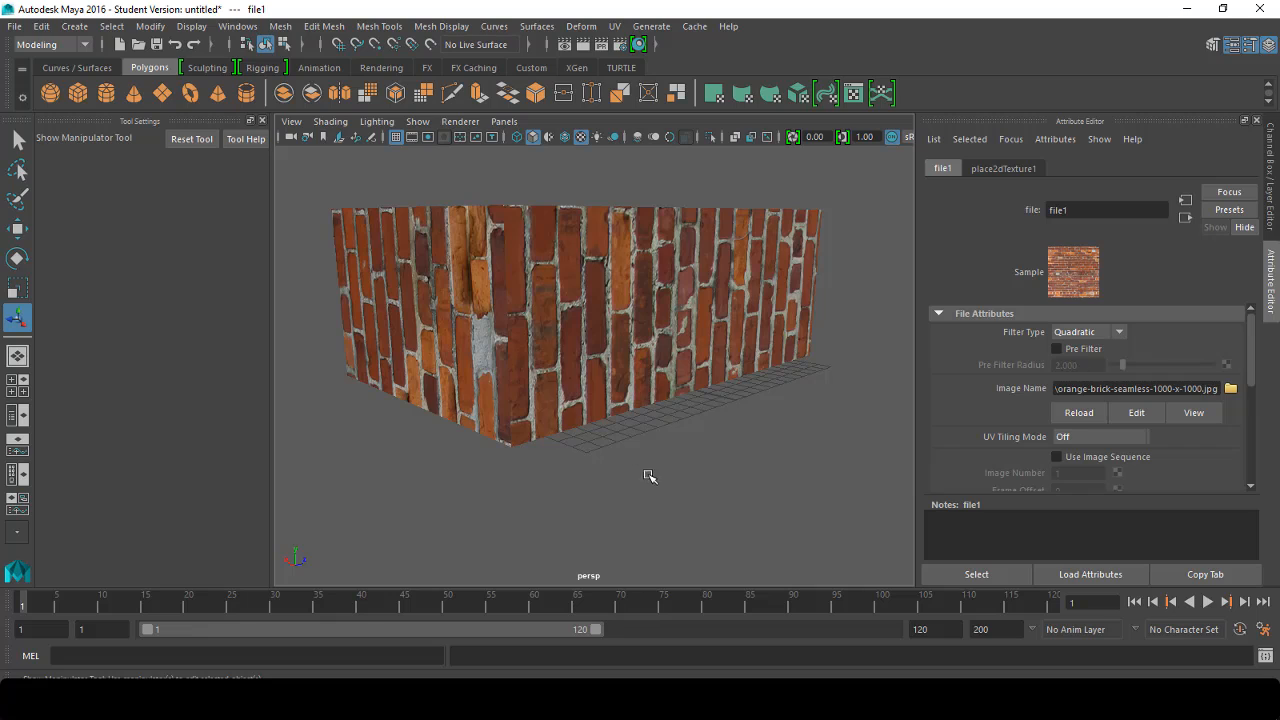
Step: Set the brick texture's Repeat UV to 4 and 4 in its place2dTexture1 node
{"action": "left_click", "coordinate": [984, 169]}
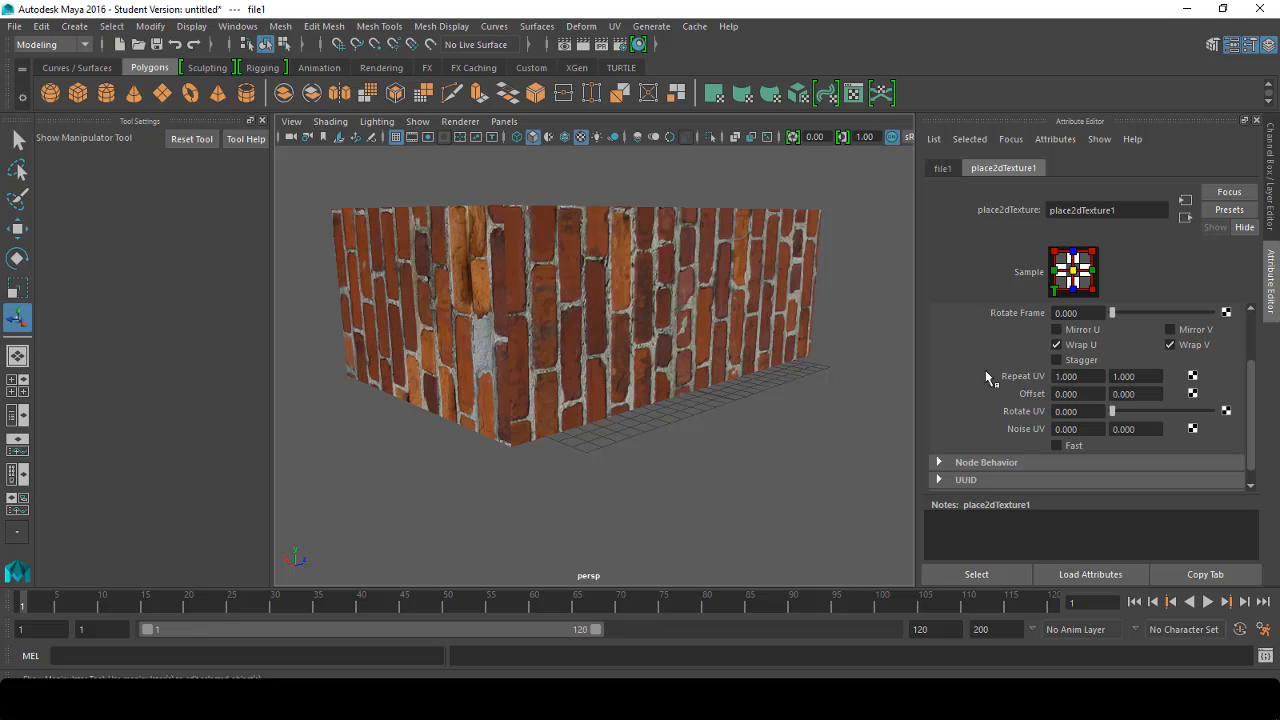
{"action": "left_click", "coordinate": [1087, 380]}
{"action": "type", "text": "4"}
{"action": "left_click", "coordinate": [1142, 378]}
{"action": "type", "text": "4"}
{"action": "key", "text": "Return"}
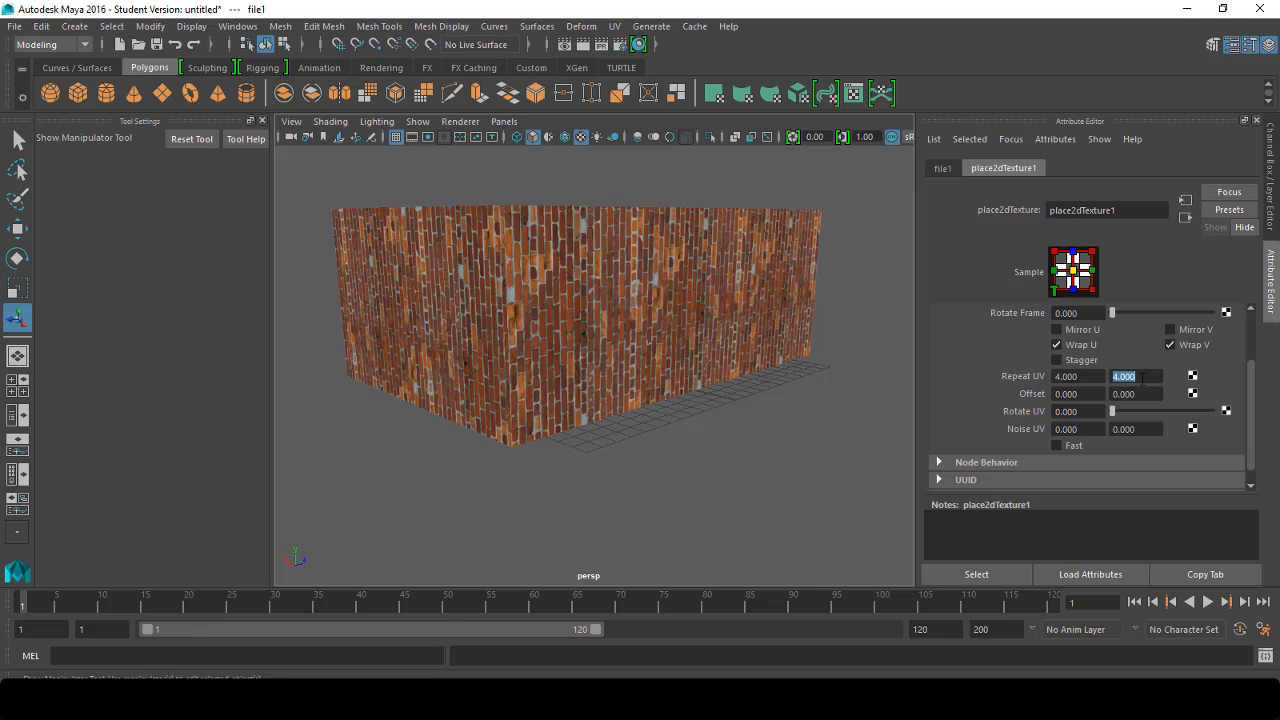
{"action": "left_click_drag", "start_coordinate": [662, 421], "coordinate": [634, 429], "text": "alt"}
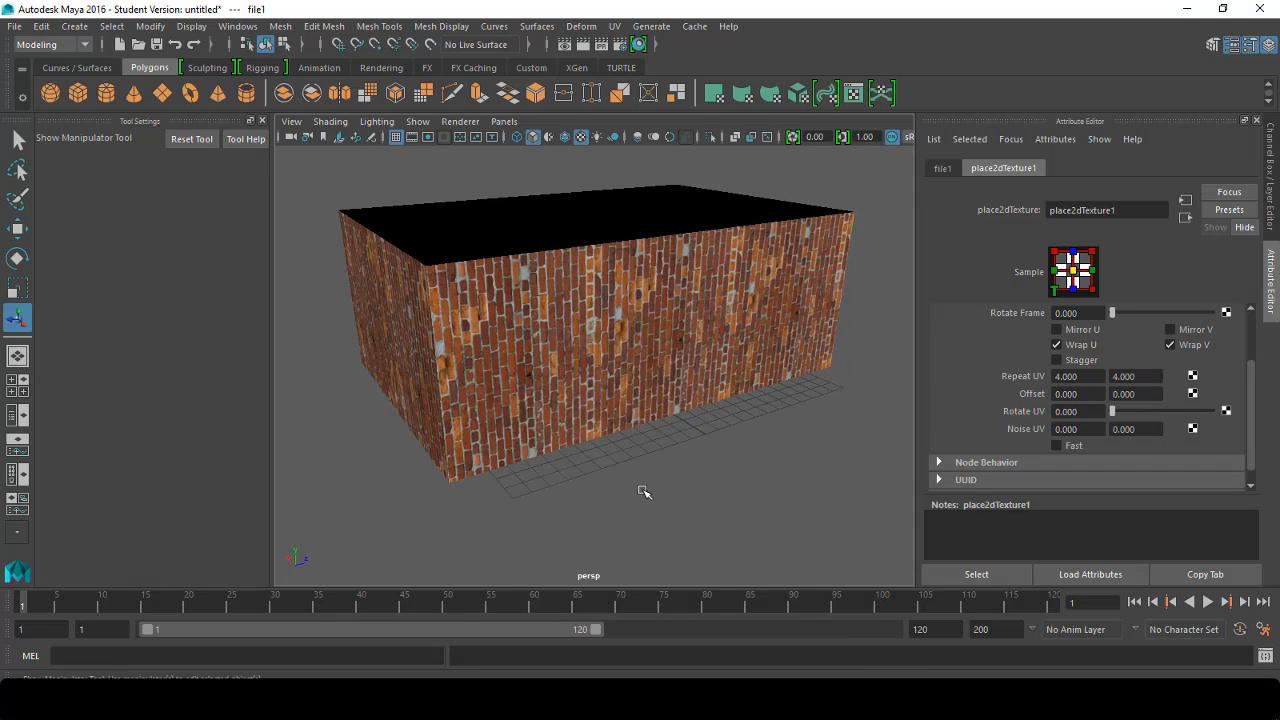
Step: Rotate all of the box's UVs counterclockwise in the UV Editor by two 45-degree steps
{"action": "left_click", "coordinate": [679, 329]}
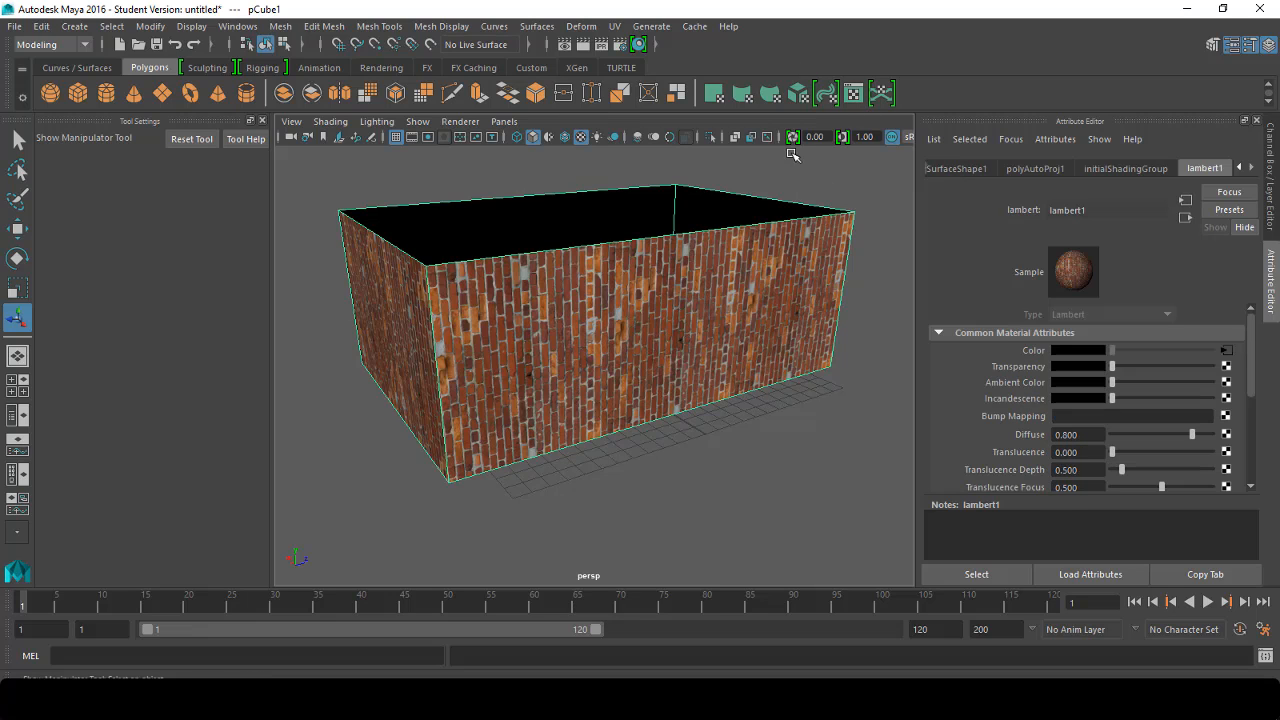
{"action": "left_click", "coordinate": [853, 95]}
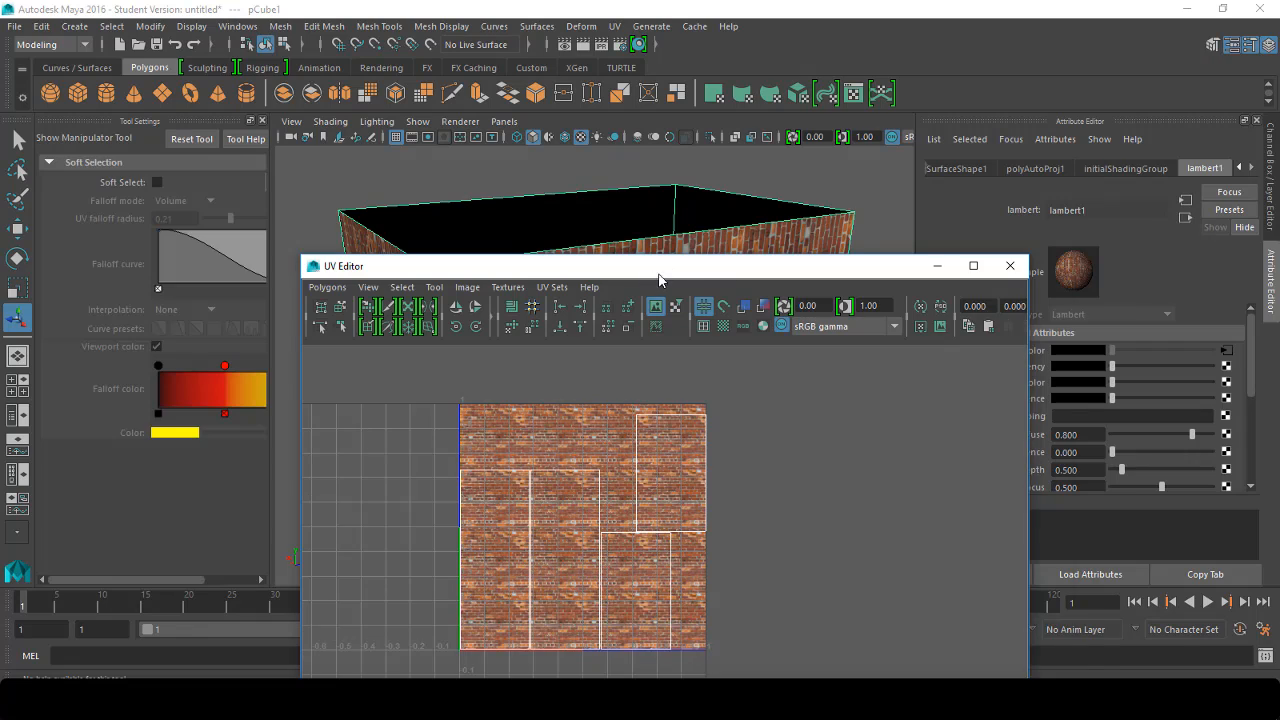
{"action": "left_click_drag", "start_coordinate": [652, 274], "coordinate": [1056, 166]}
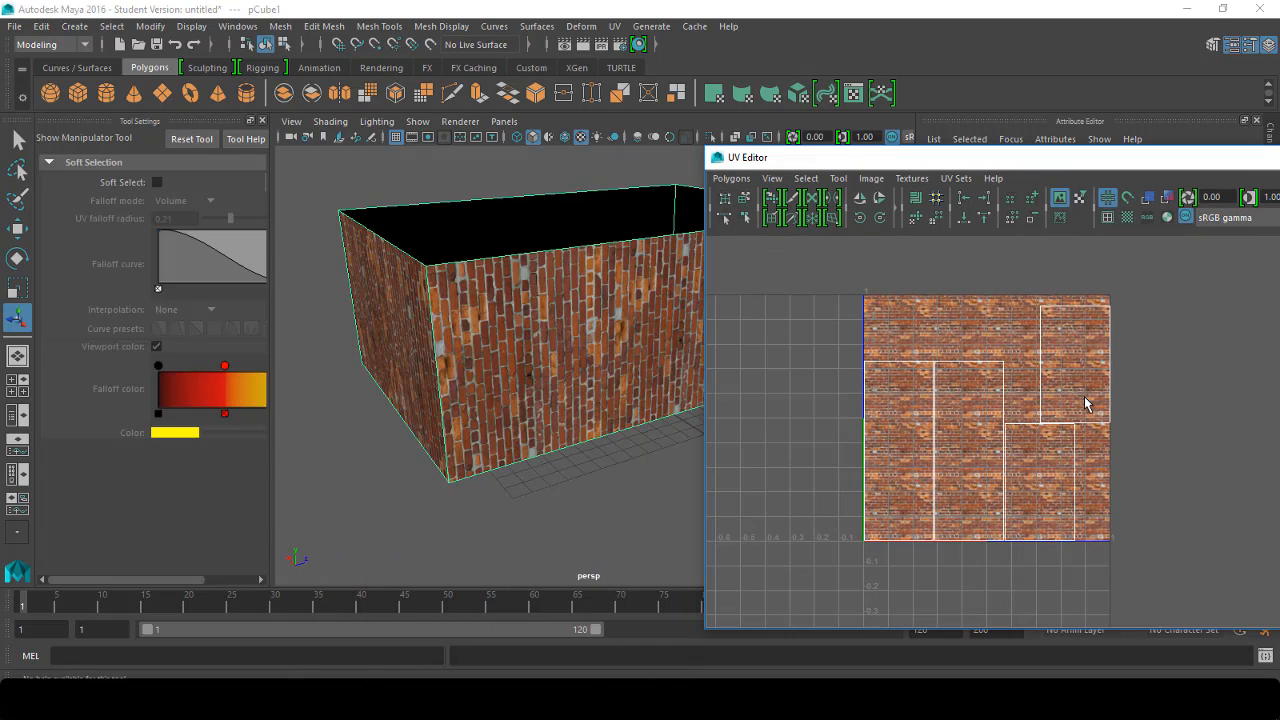
{"action": "right_click_drag", "start_coordinate": [1086, 400], "coordinate": [1143, 400]}
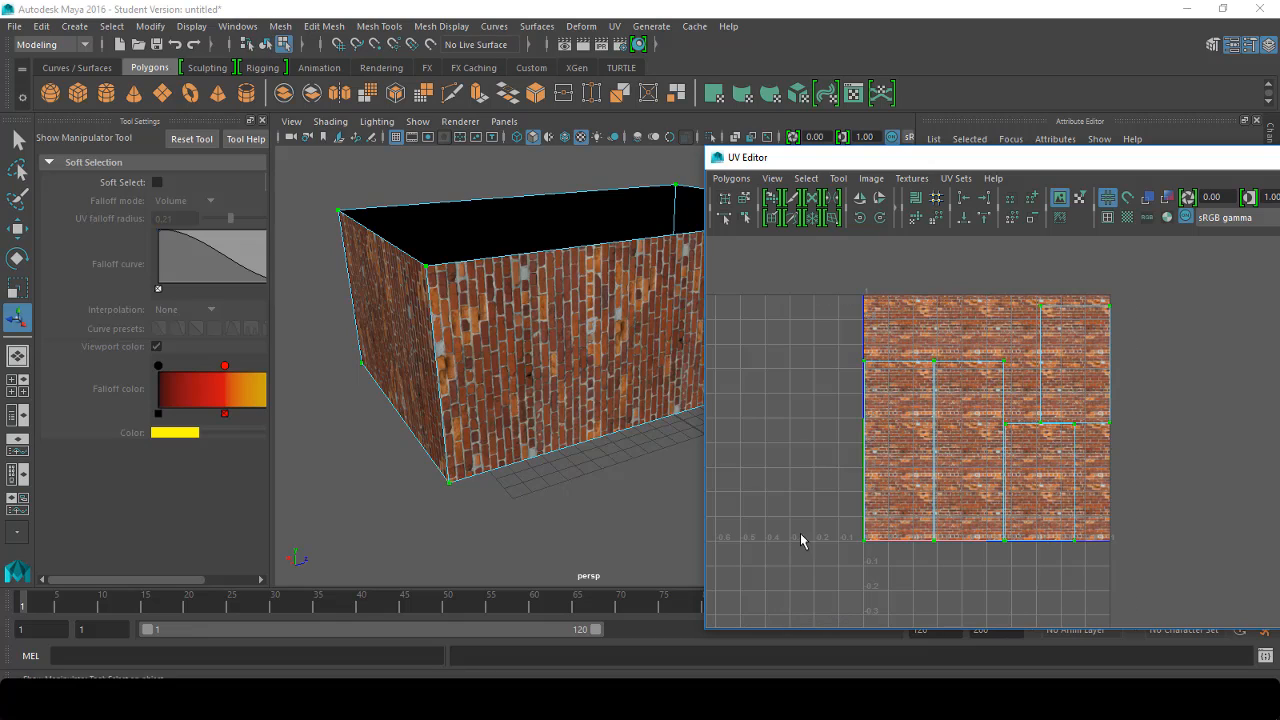
{"action": "left_click", "coordinate": [879, 218]}
{"action": "left_click", "coordinate": [879, 218]}
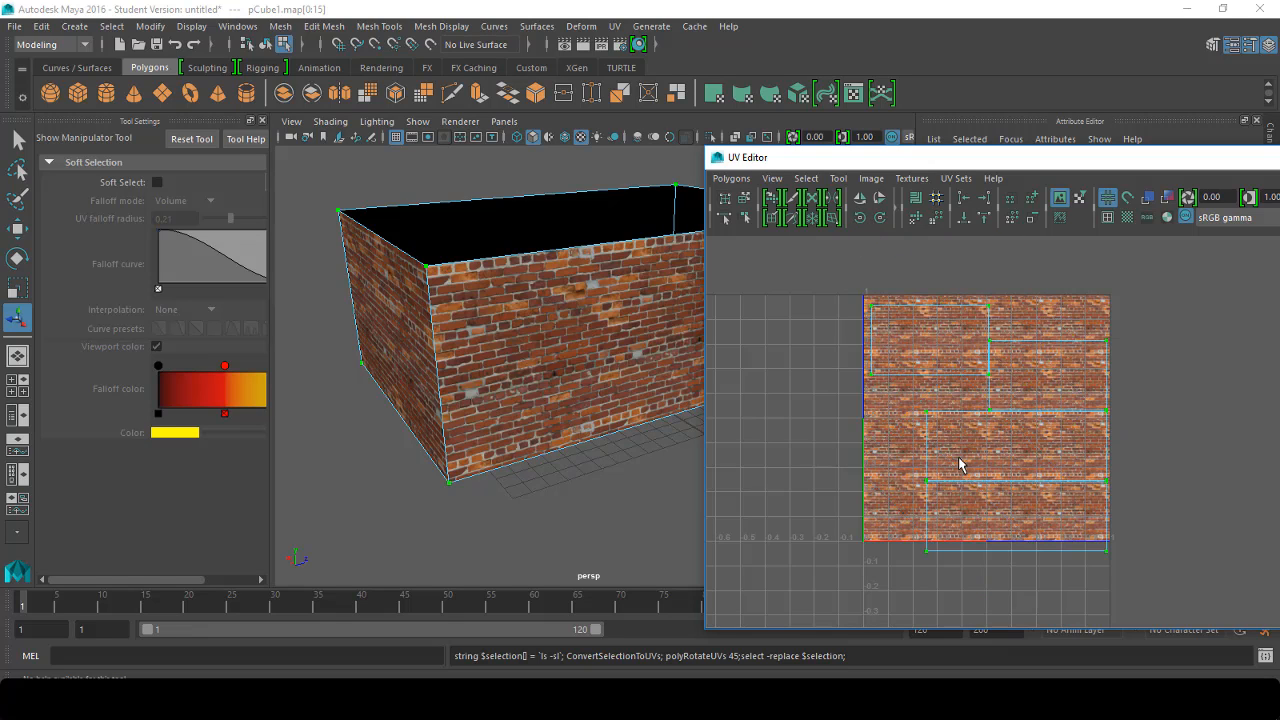
Step: Move the UV Editor aside, examine the brick pattern on the box's walls and return to object mode
{"action": "left_click", "coordinate": [523, 523]}
{"action": "left_click_drag", "start_coordinate": [837, 159], "coordinate": [1003, 213]}
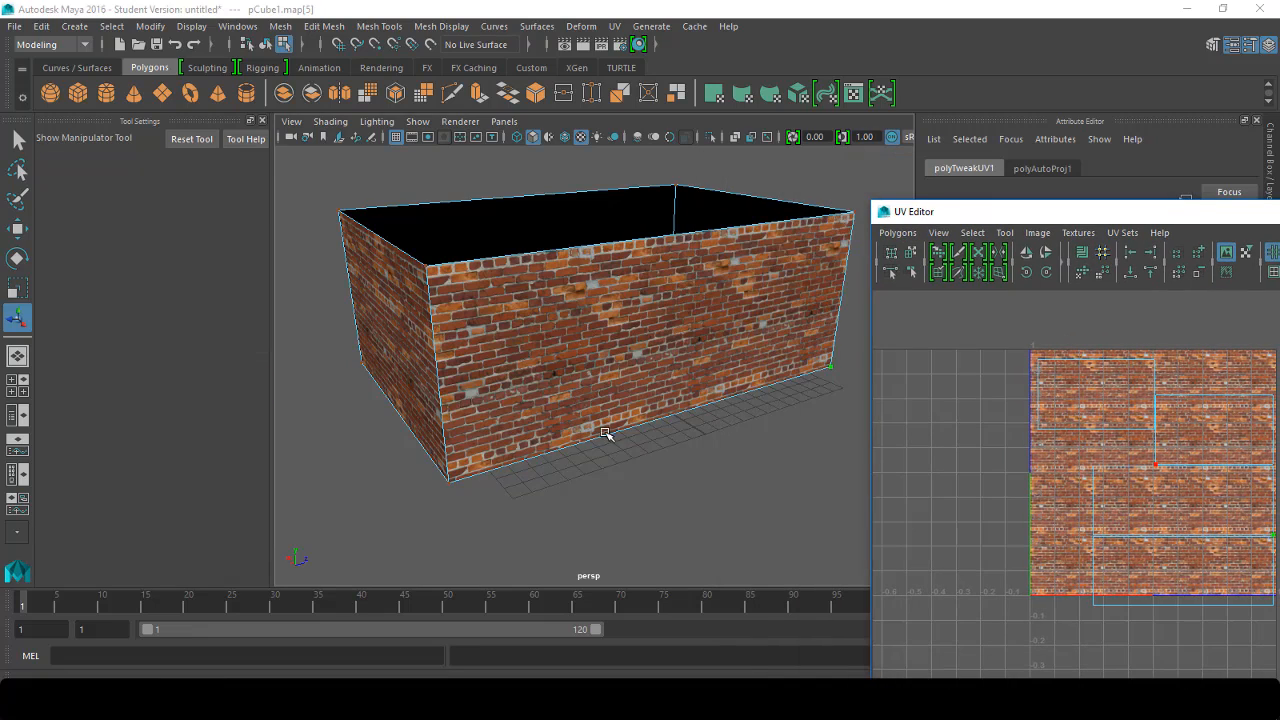
{"action": "left_click_drag", "start_coordinate": [608, 434], "coordinate": [627, 413], "text": "alt"}
{"action": "scroll", "coordinate": [694, 332], "scroll_direction": "up", "scroll_amount": 3}
{"action": "middle_click_drag", "start_coordinate": [677, 349], "coordinate": [649, 383], "text": "alt"}
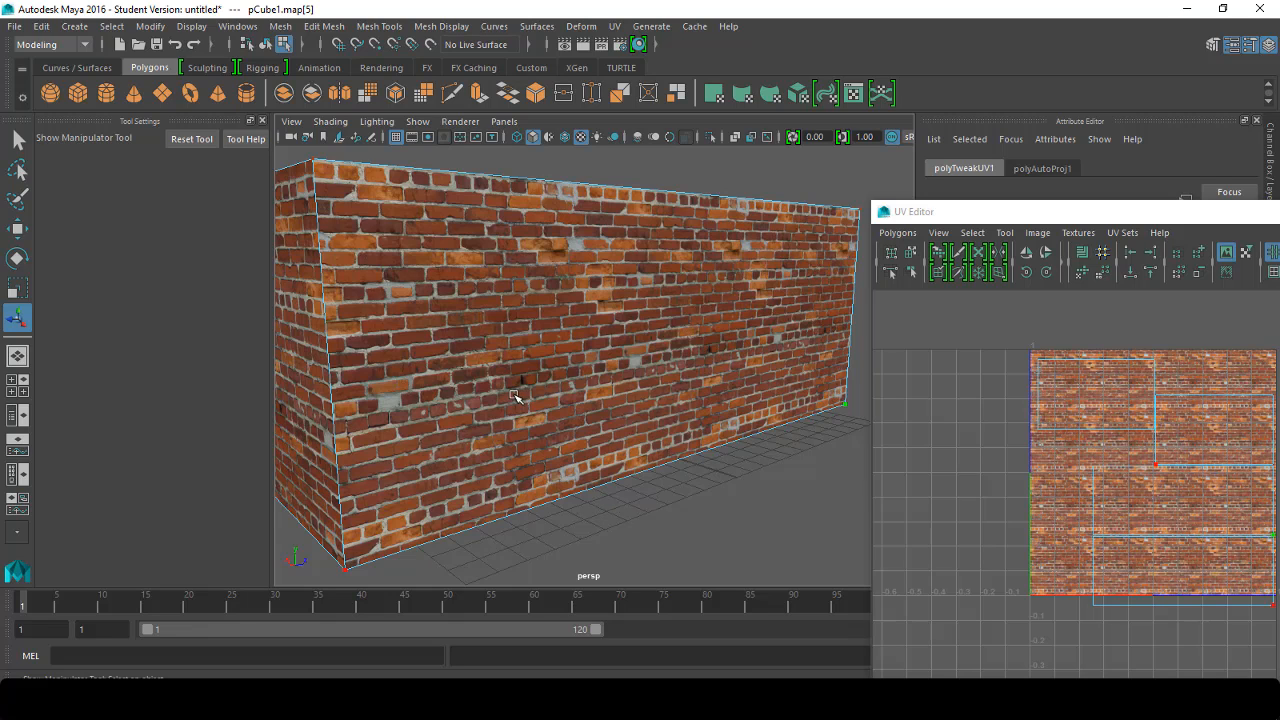
{"action": "scroll", "coordinate": [514, 396], "scroll_direction": "down", "scroll_amount": 4}
{"action": "left_click", "coordinate": [724, 512]}
{"action": "right_click_drag", "start_coordinate": [583, 417], "coordinate": [795, 200]}
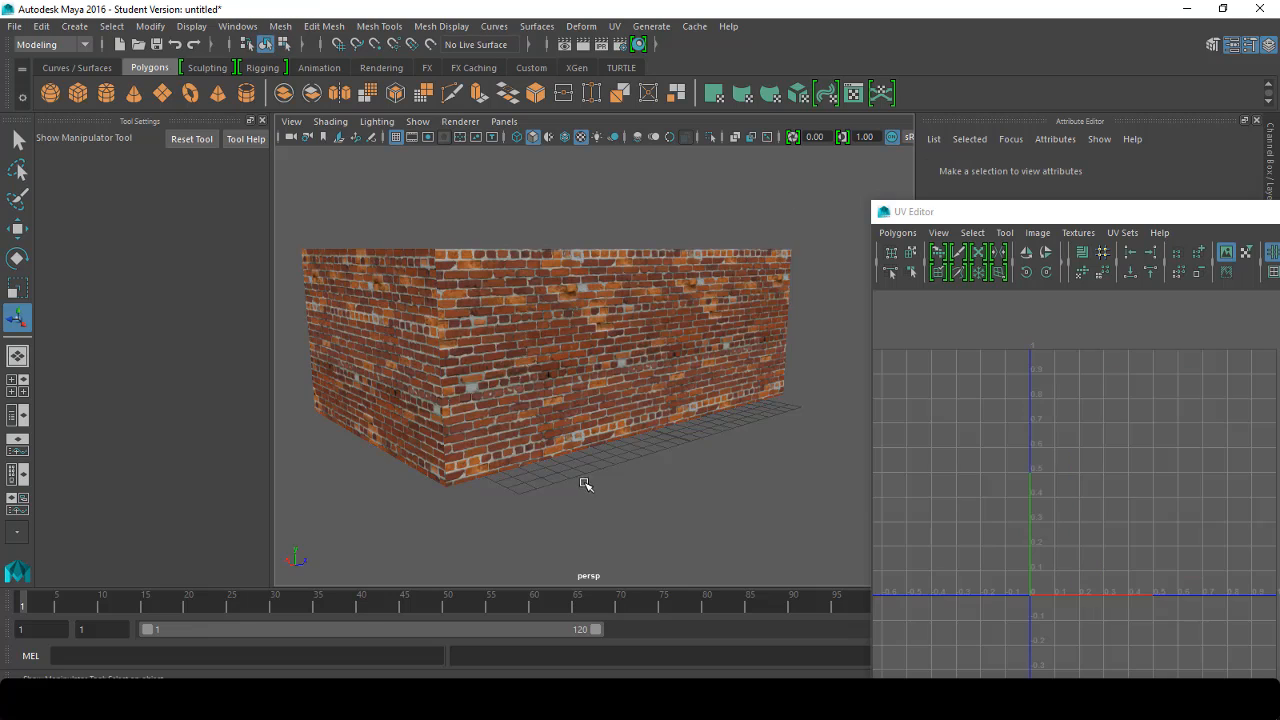
Step: Examine the box's UV layout, close the UV Editor and clear the selection
{"action": "left_click", "coordinate": [535, 390]}
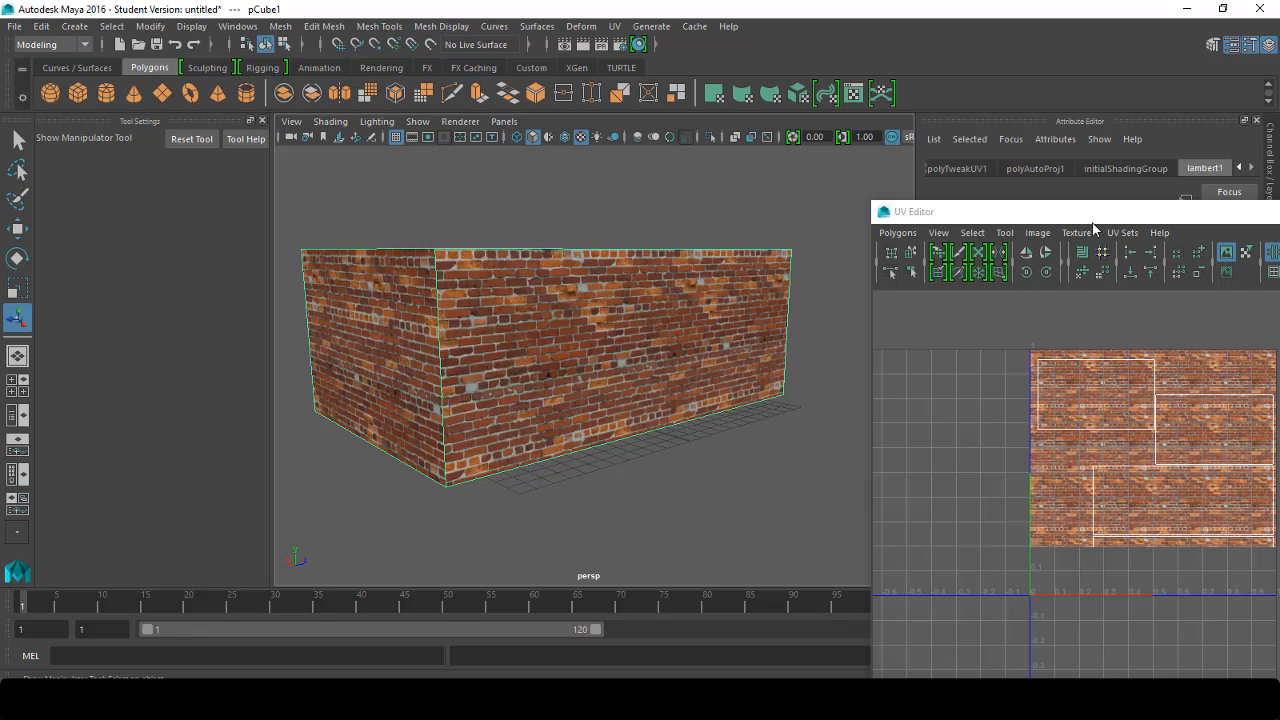
{"action": "left_click_drag", "start_coordinate": [1066, 214], "coordinate": [612, 129]}
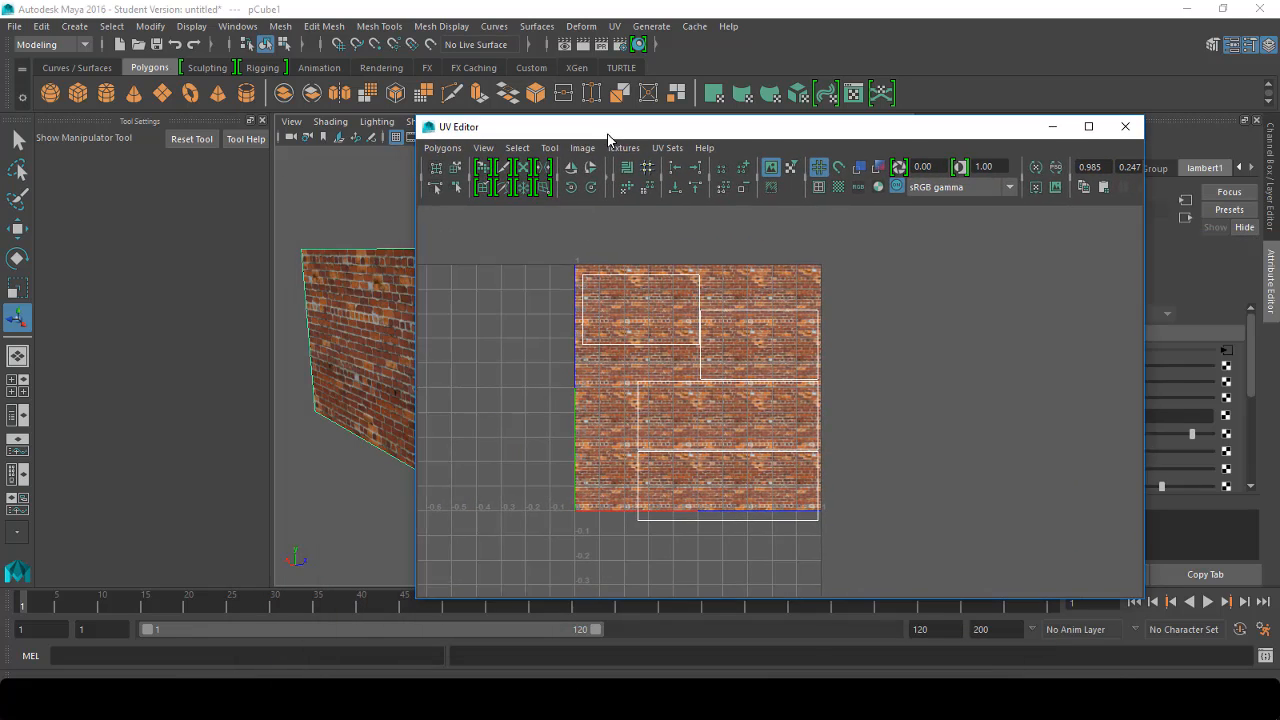
{"action": "left_click", "coordinate": [1127, 126]}
{"action": "left_click", "coordinate": [846, 520]}
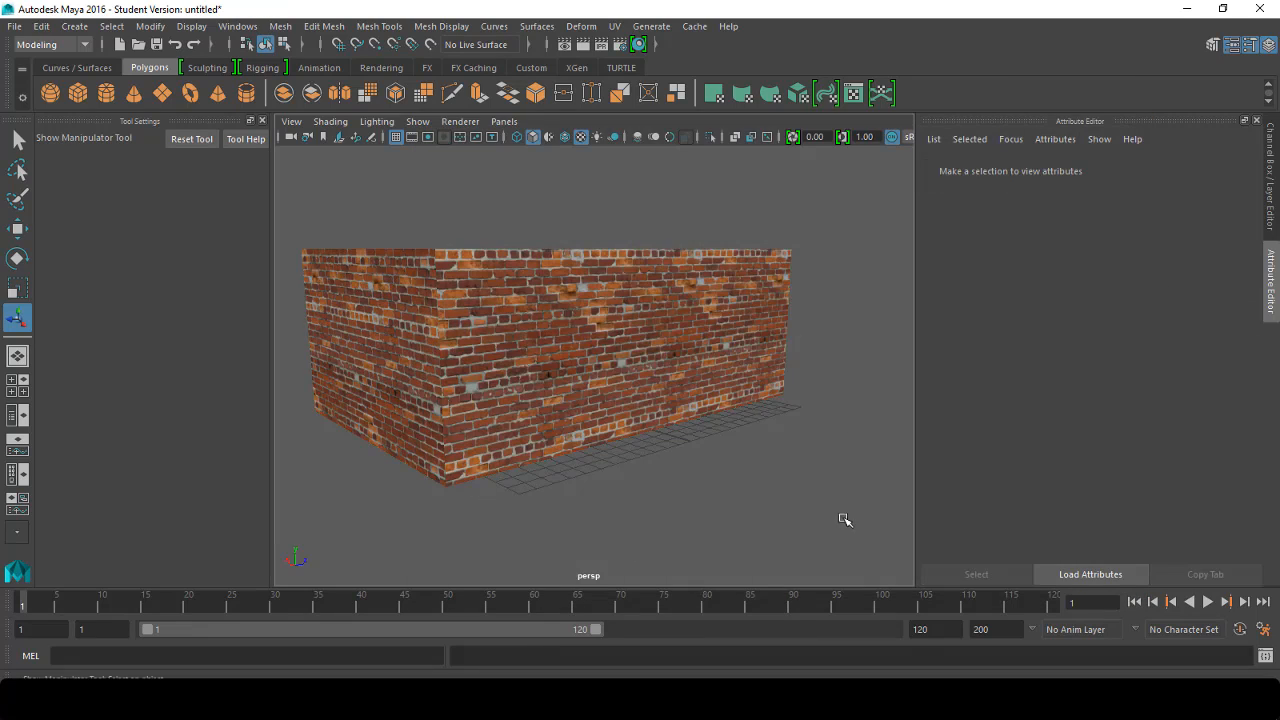
Step: Open the UV Set Editor for the box and select its map1 UV set
{"action": "left_click", "coordinate": [531, 414]}
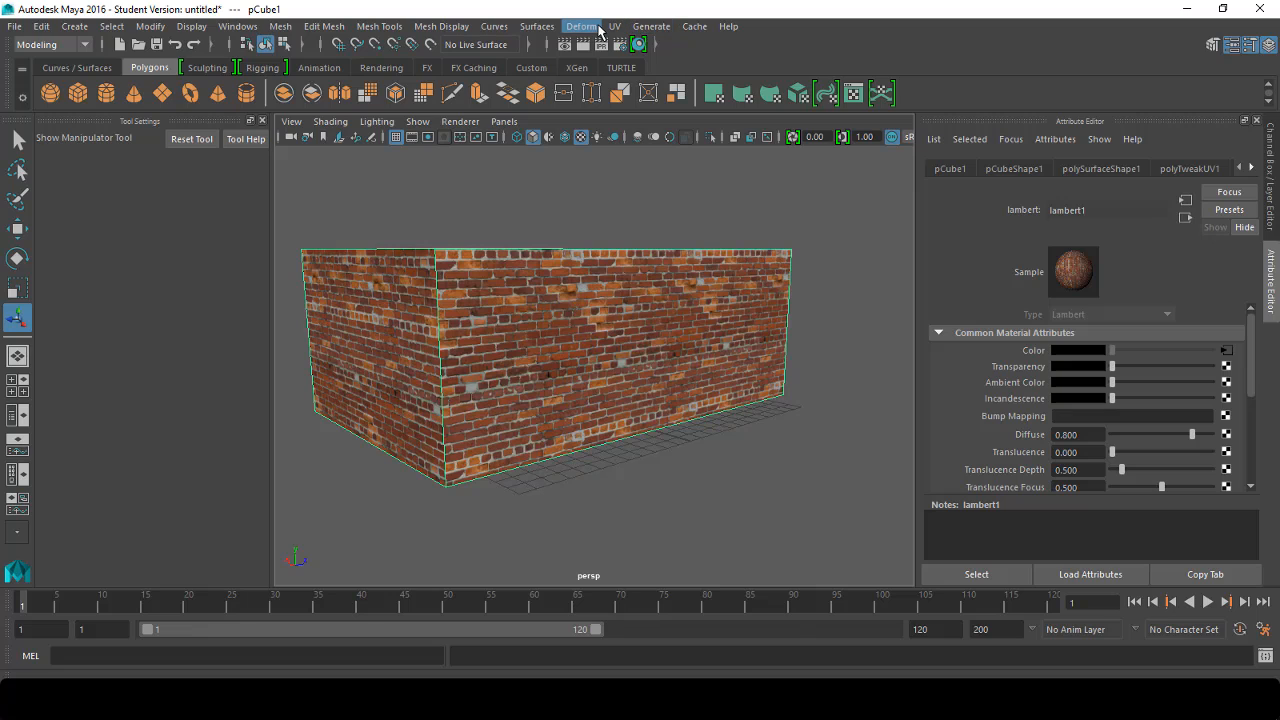
{"action": "left_click", "coordinate": [612, 27]}
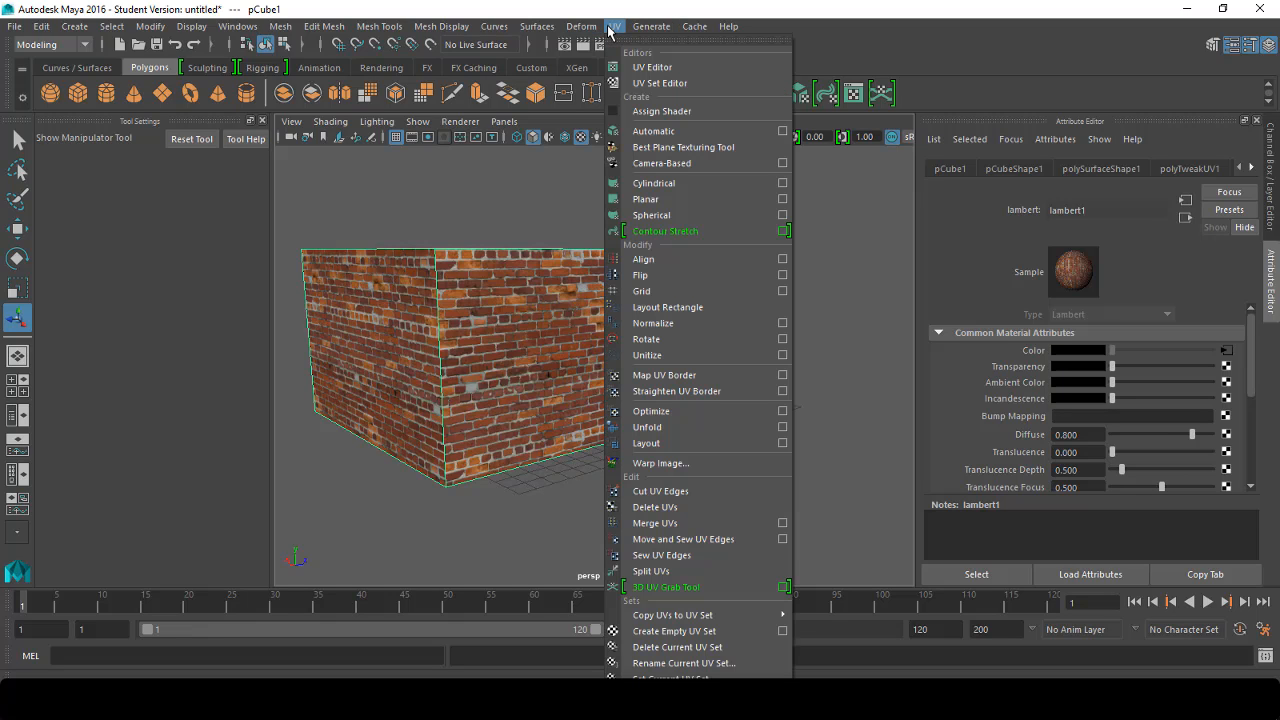
{"action": "left_click", "coordinate": [661, 84]}
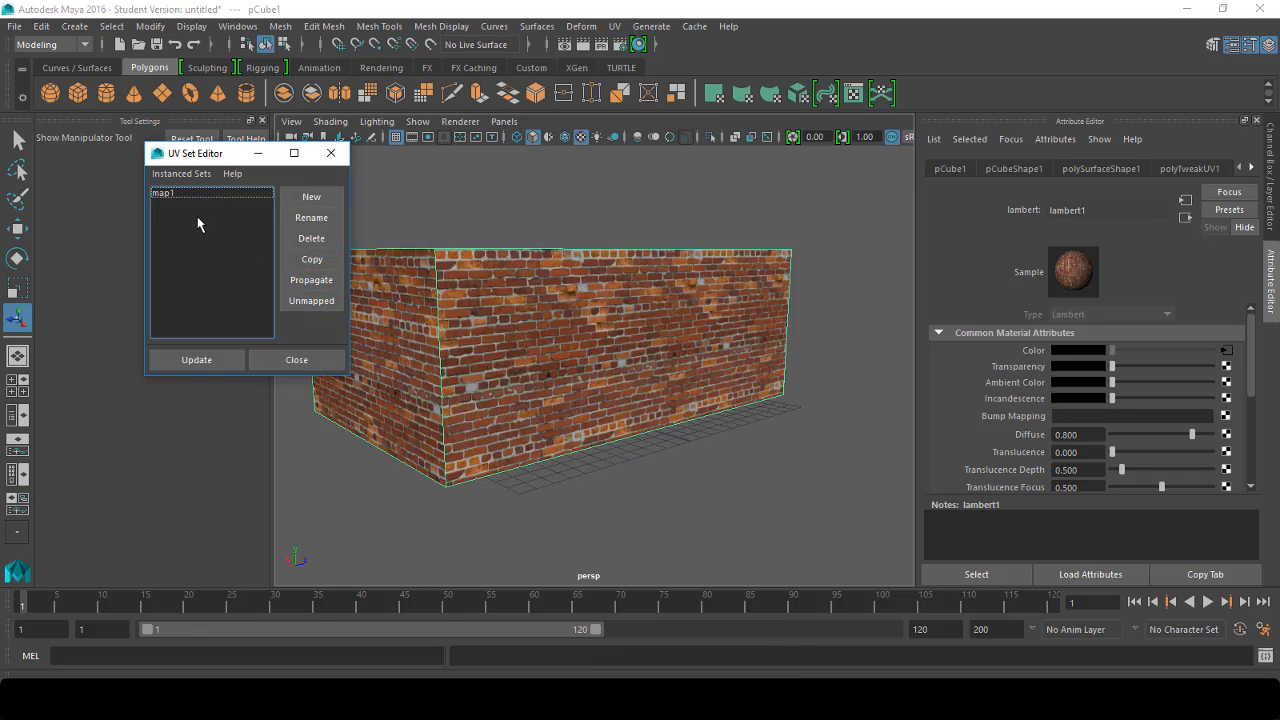
{"action": "left_click", "coordinate": [160, 193]}
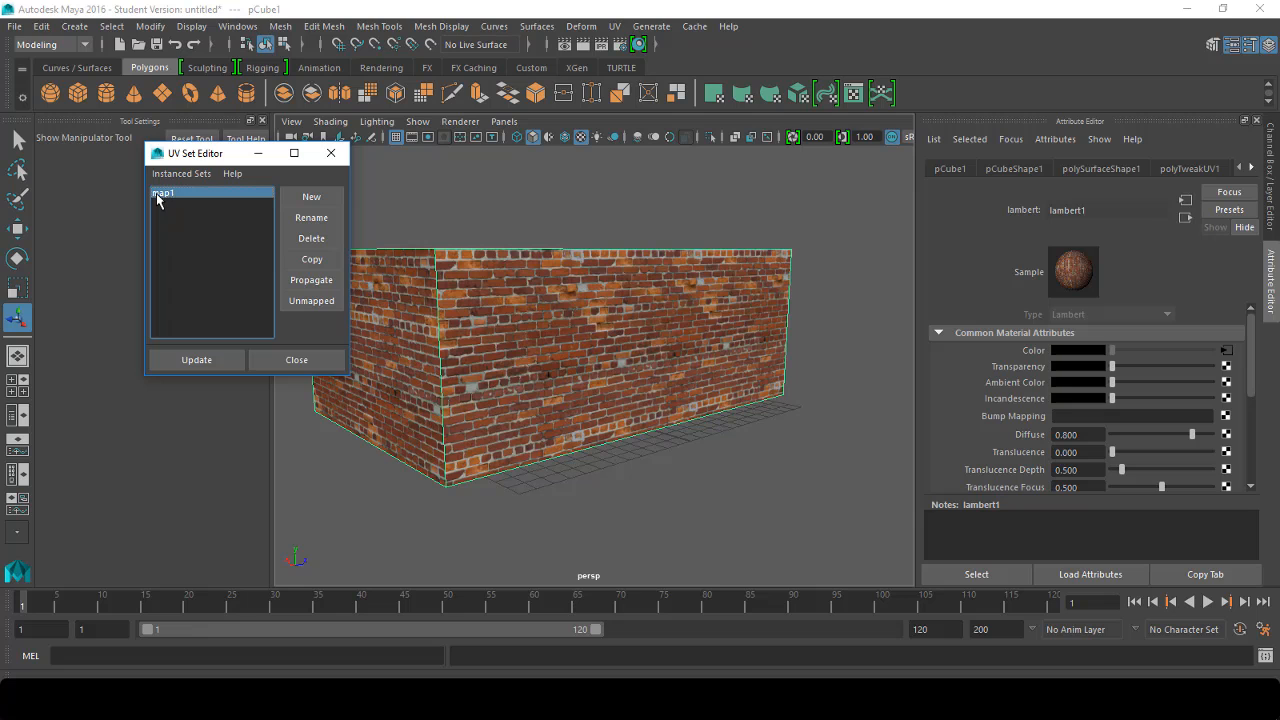
Step: Open the UV Editor, check its list of UV sets, and arrange both editors so the box stays visible
{"action": "left_click", "coordinate": [855, 93]}
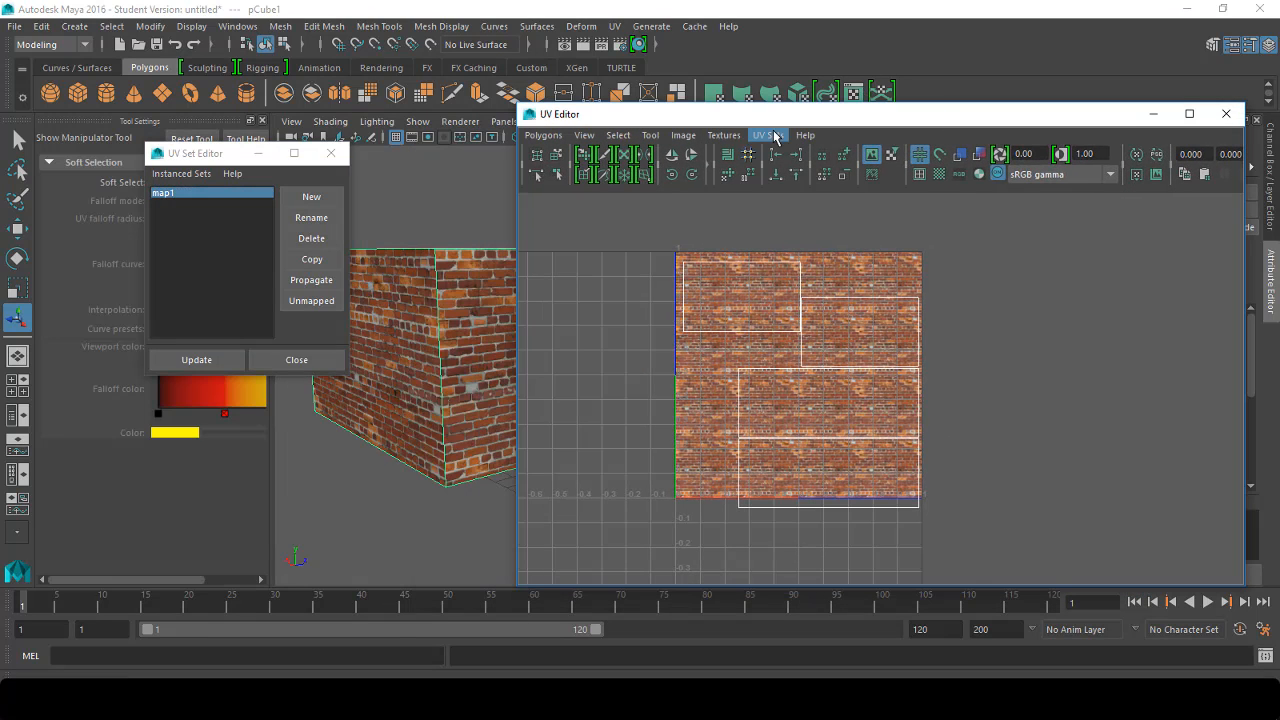
{"action": "left_click", "coordinate": [770, 136]}
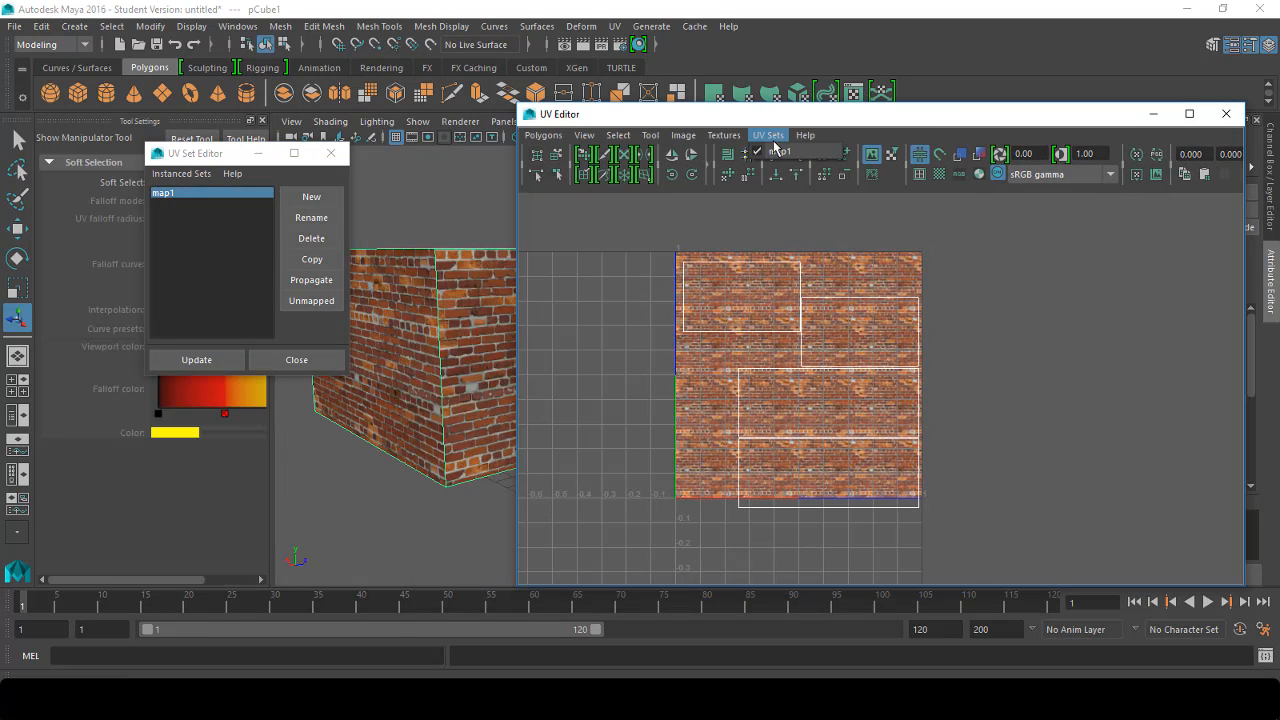
{"action": "left_click", "coordinate": [790, 118]}
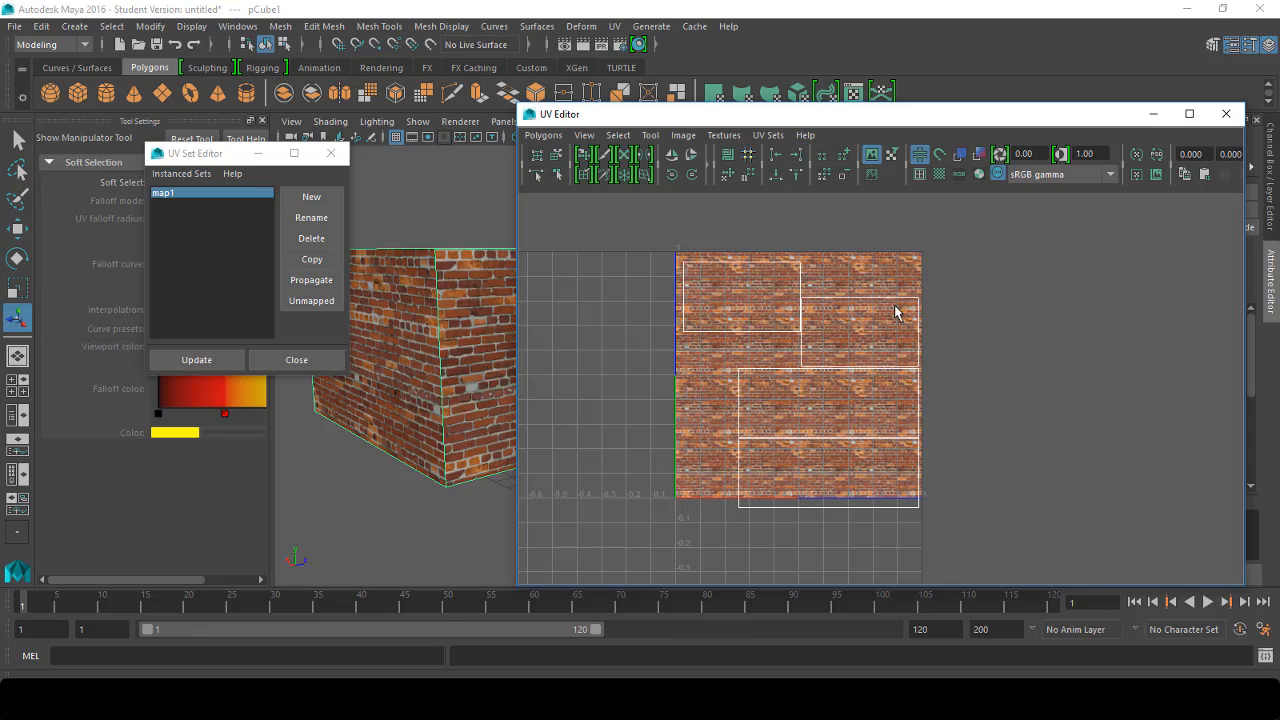
{"action": "left_click_drag", "start_coordinate": [1052, 121], "coordinate": [1151, 436]}
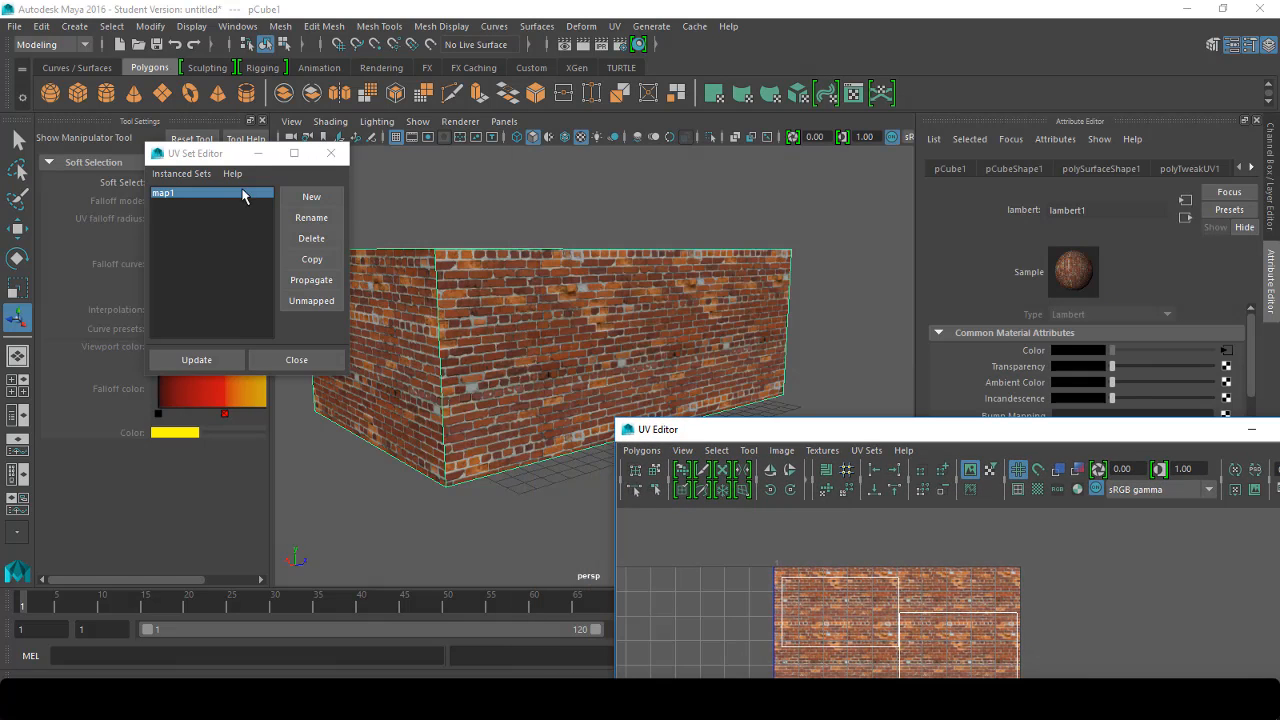
{"action": "left_click_drag", "start_coordinate": [224, 157], "coordinate": [264, 138]}
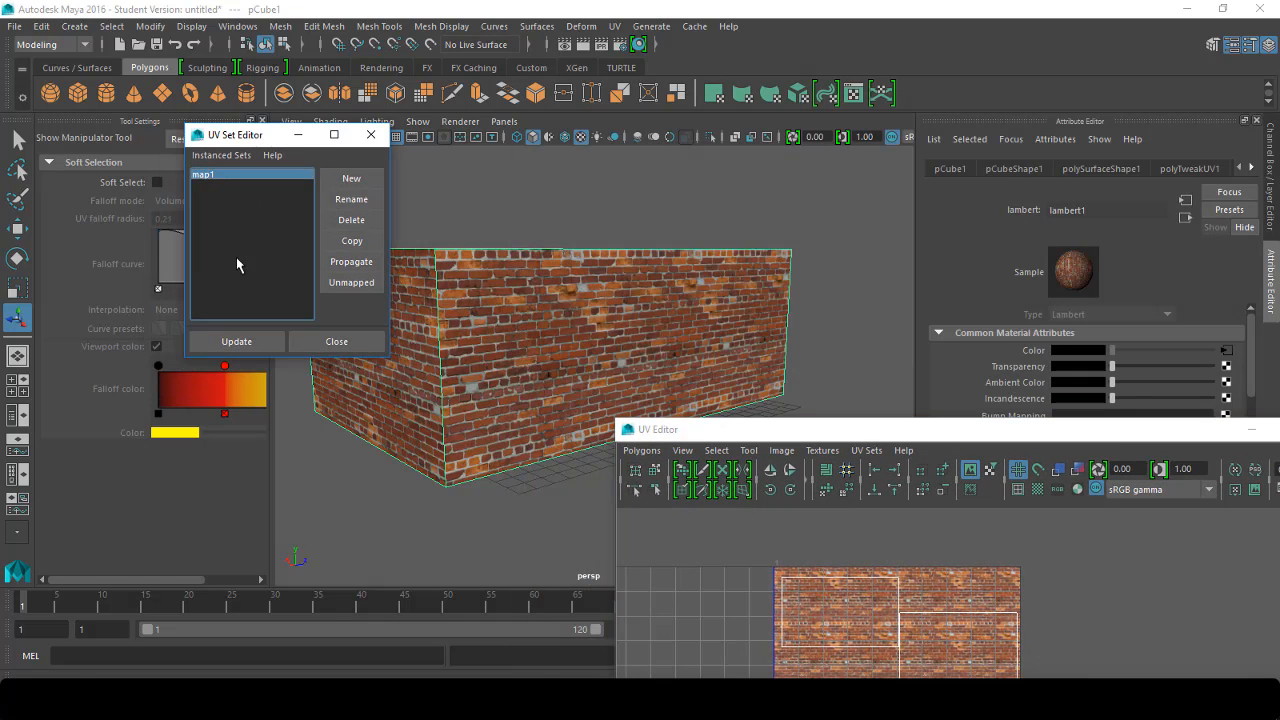
Step: Create a new UV set for the box and name it Grunge
{"action": "left_click", "coordinate": [353, 180]}
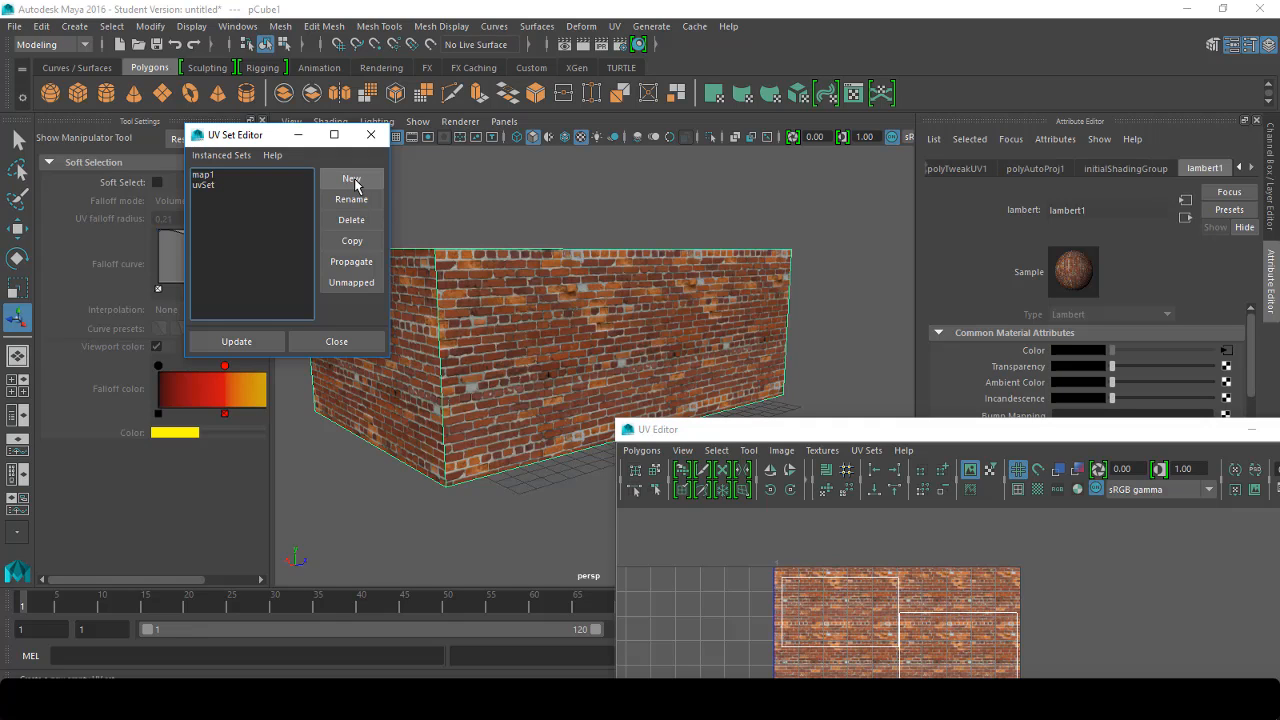
{"action": "left_click", "coordinate": [204, 187]}
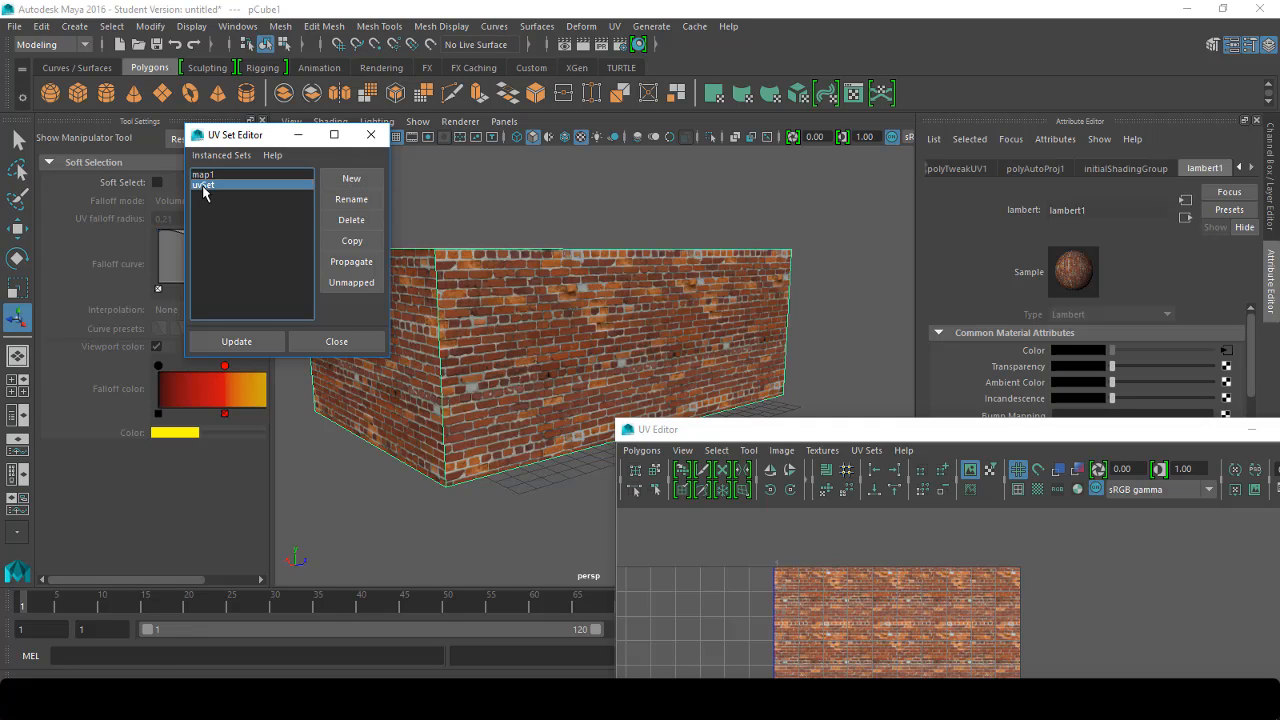
{"action": "double_click", "coordinate": [203, 186]}
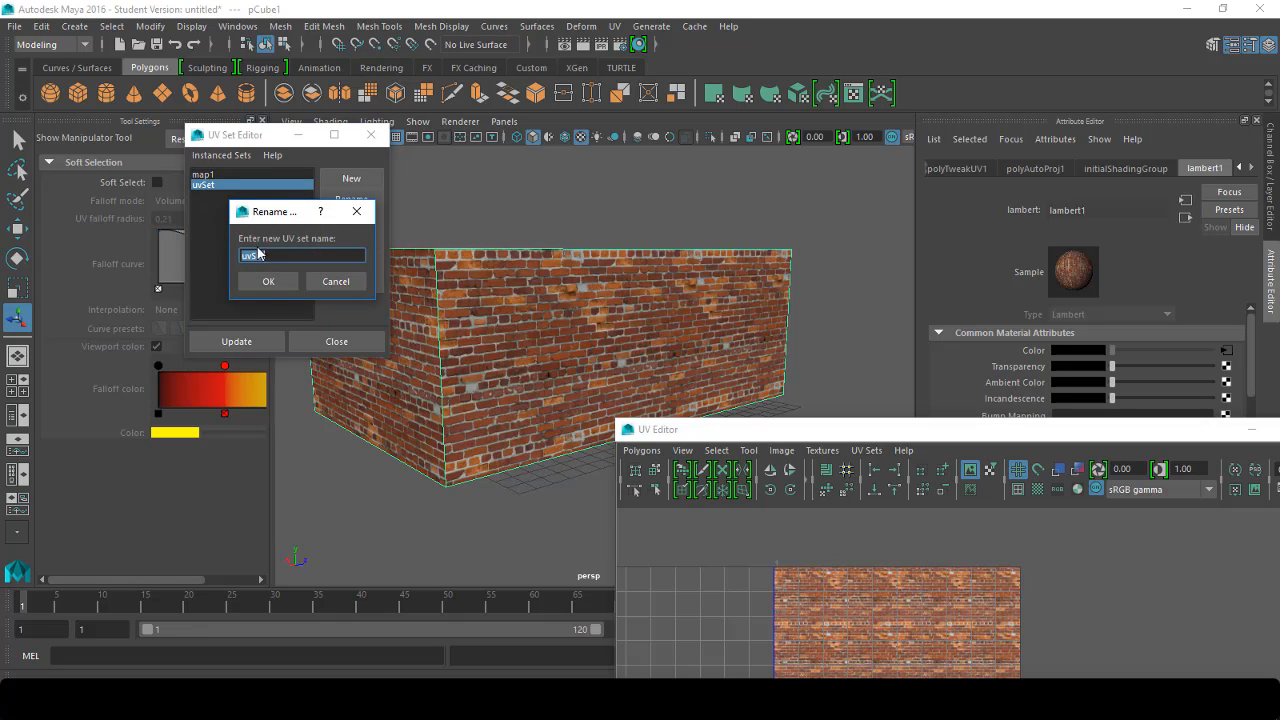
{"action": "type", "text": "Grunge"}
{"action": "key", "text": "Return"}
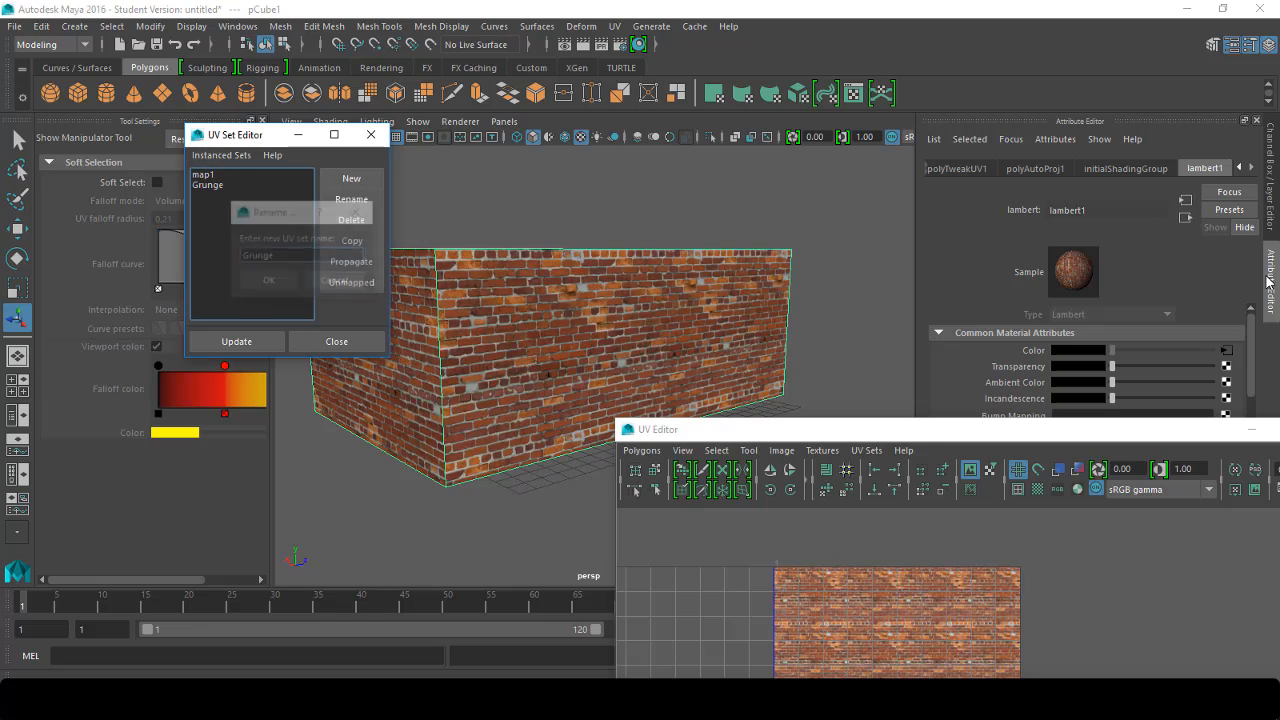
Step: Rename the map1 UV set as Brick and close the UV Set Editor
{"action": "double_click", "coordinate": [200, 178]}
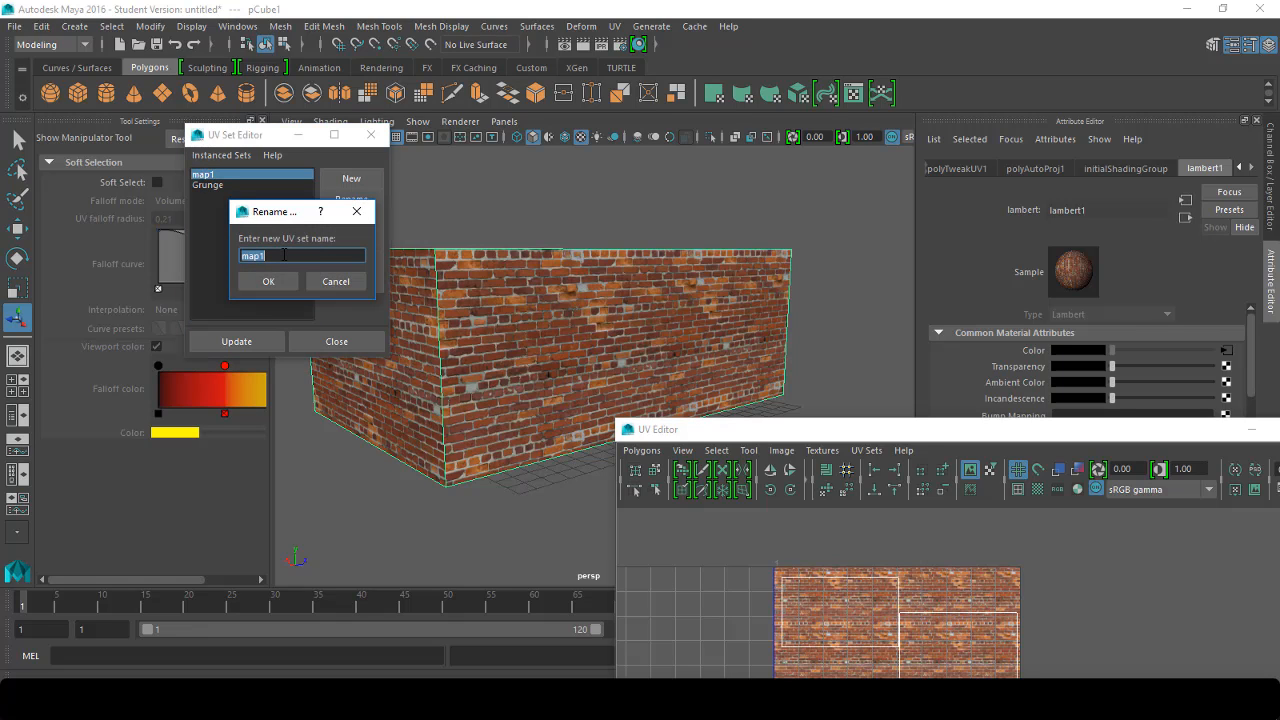
{"action": "type", "text": "Brick"}
{"action": "key", "text": "Return"}
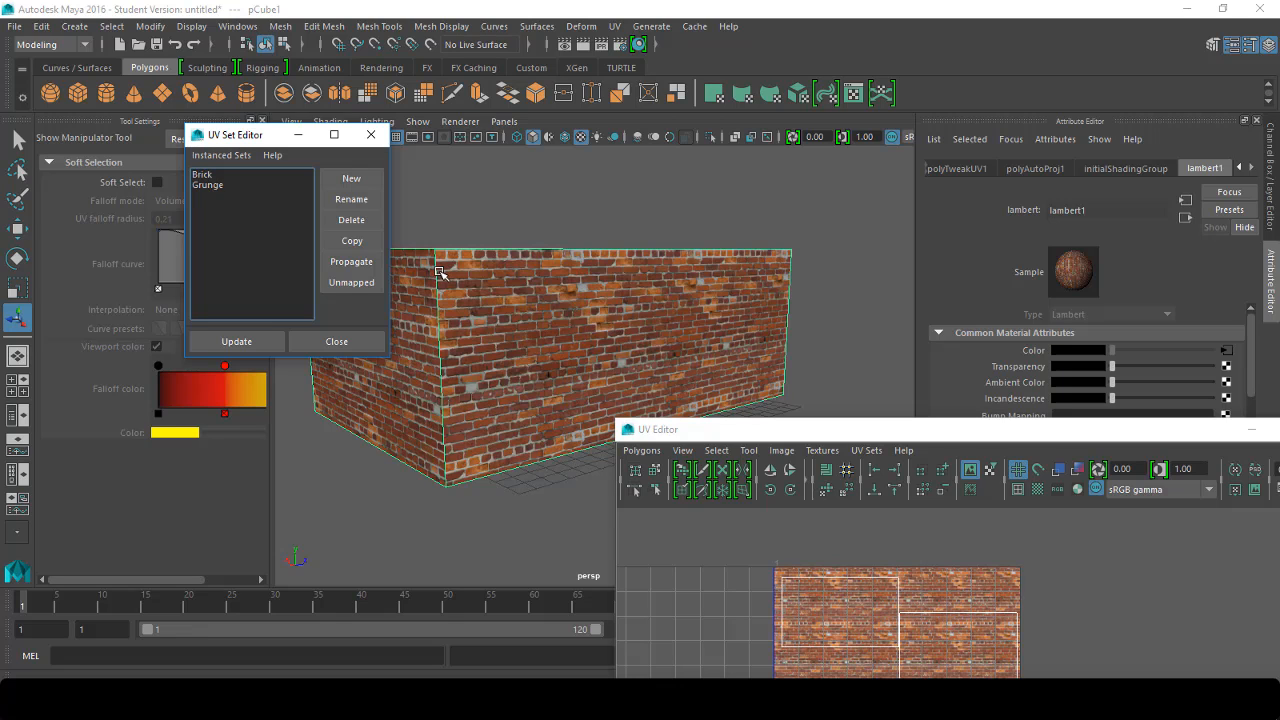
{"action": "left_click", "coordinate": [337, 341]}
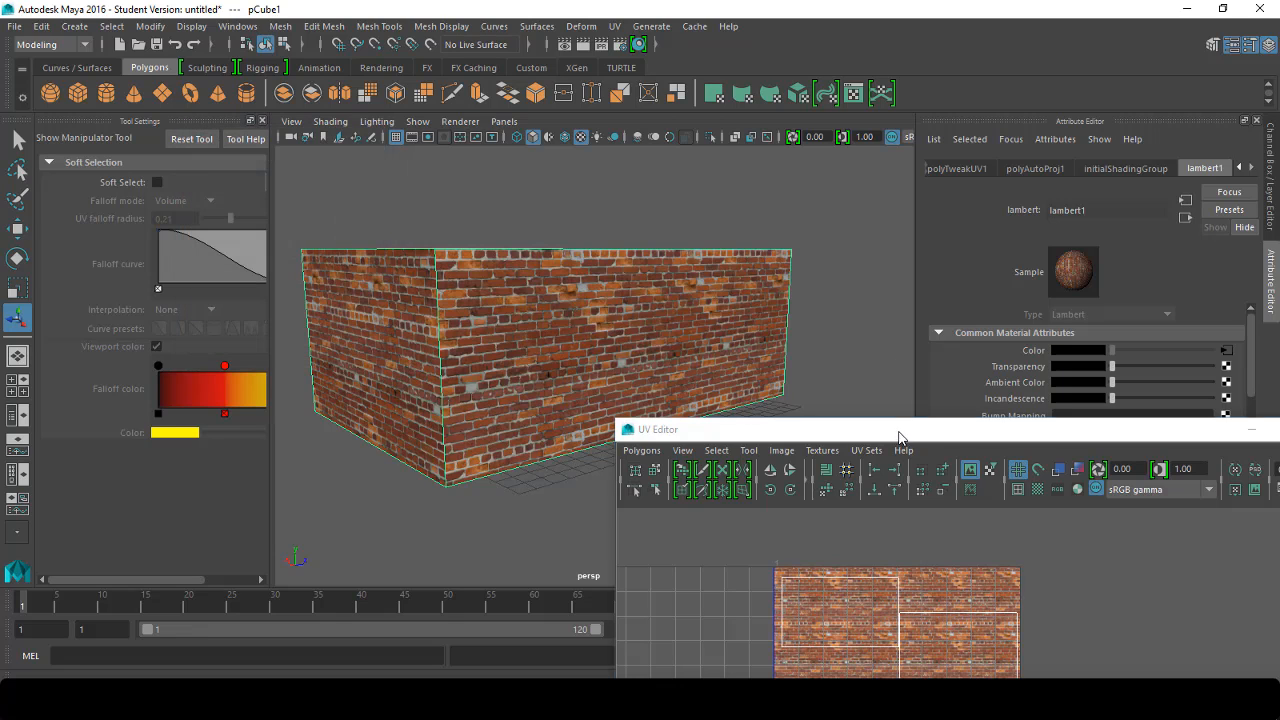
Step: Make Grunge the active UV set in the UV Editor and check the choice in the list of UV sets
{"action": "left_click_drag", "start_coordinate": [899, 437], "coordinate": [904, 115]}
{"action": "left_click", "coordinate": [871, 128]}
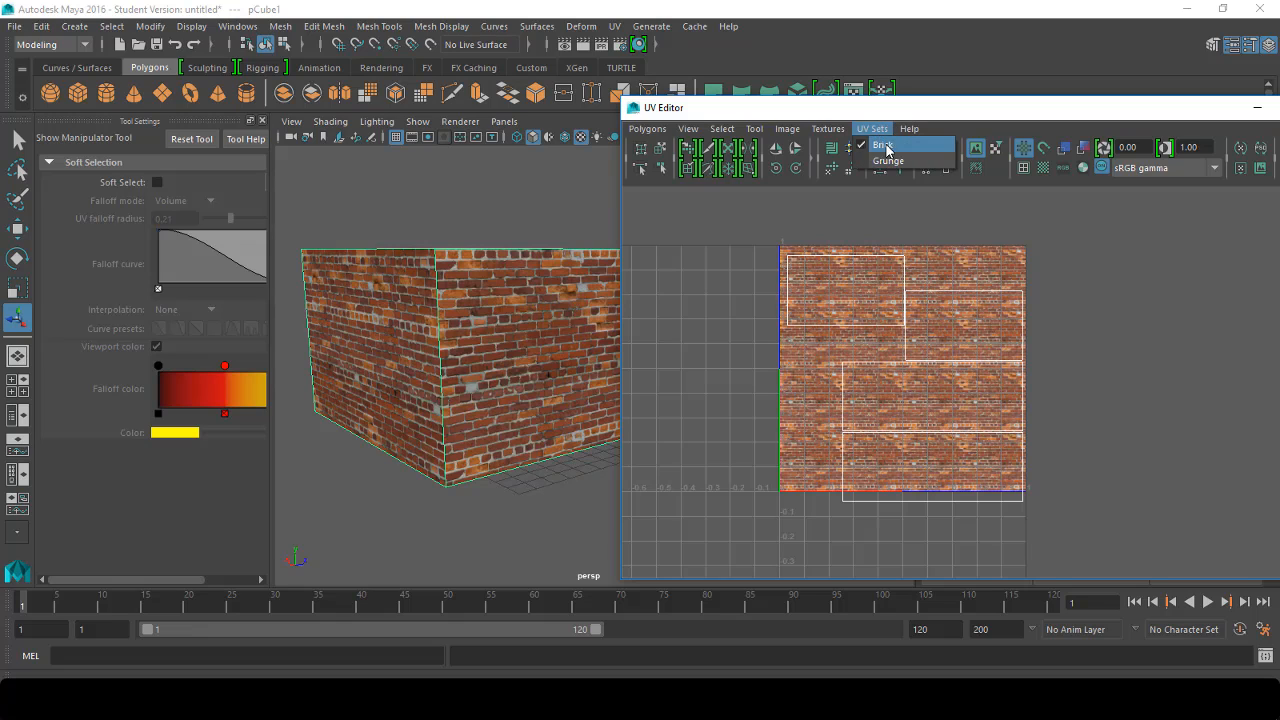
{"action": "left_click", "coordinate": [884, 160]}
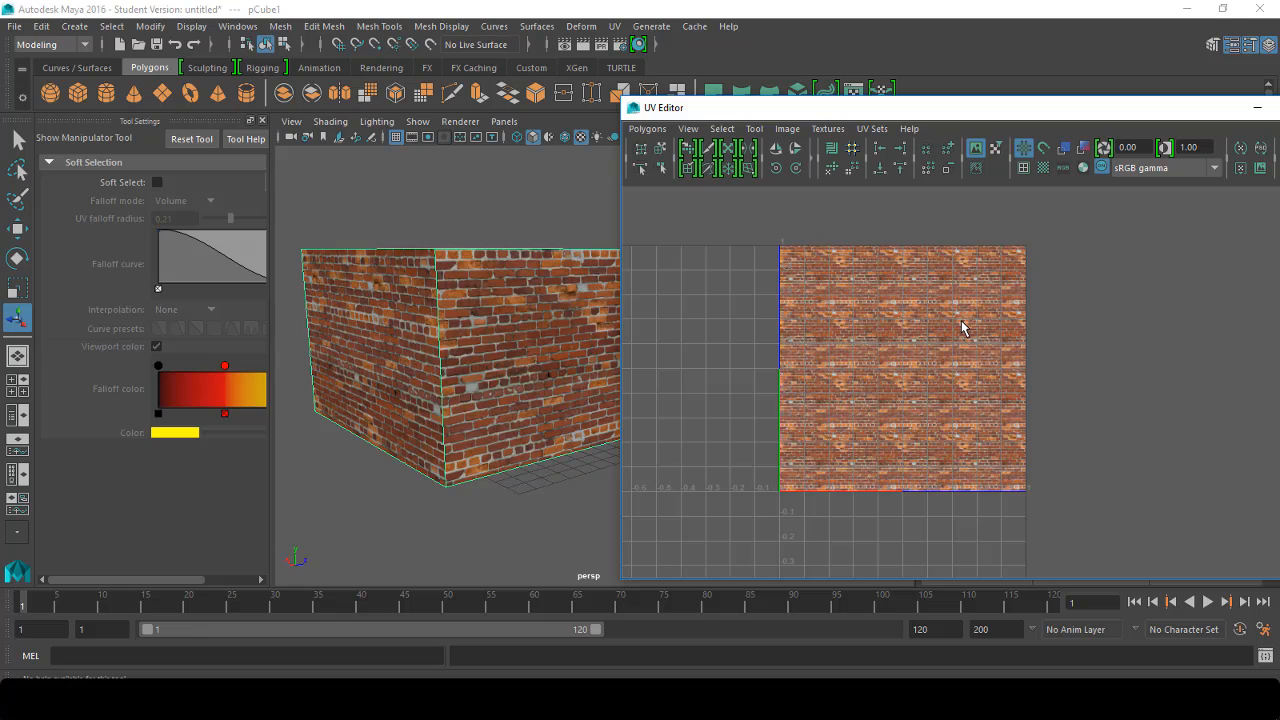
{"action": "left_click_drag", "start_coordinate": [1026, 112], "coordinate": [1075, 493]}
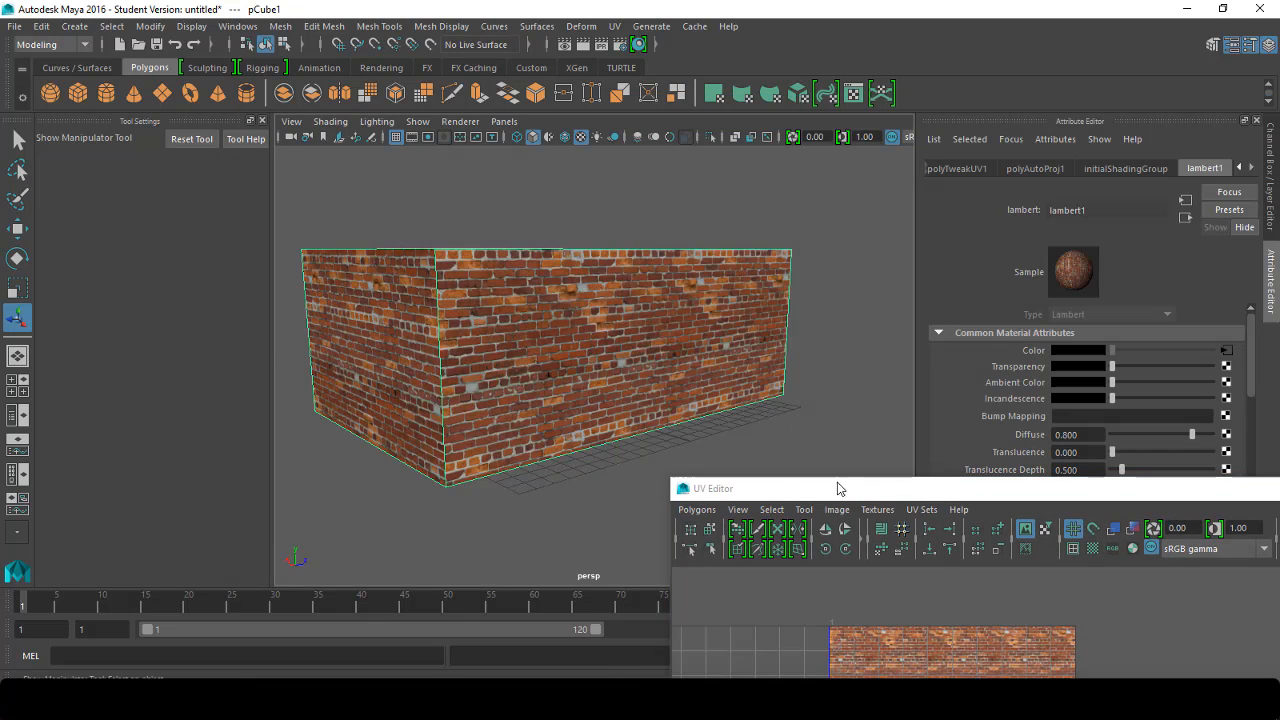
{"action": "left_click_drag", "start_coordinate": [845, 494], "coordinate": [873, 230]}
{"action": "left_click", "coordinate": [919, 243]}
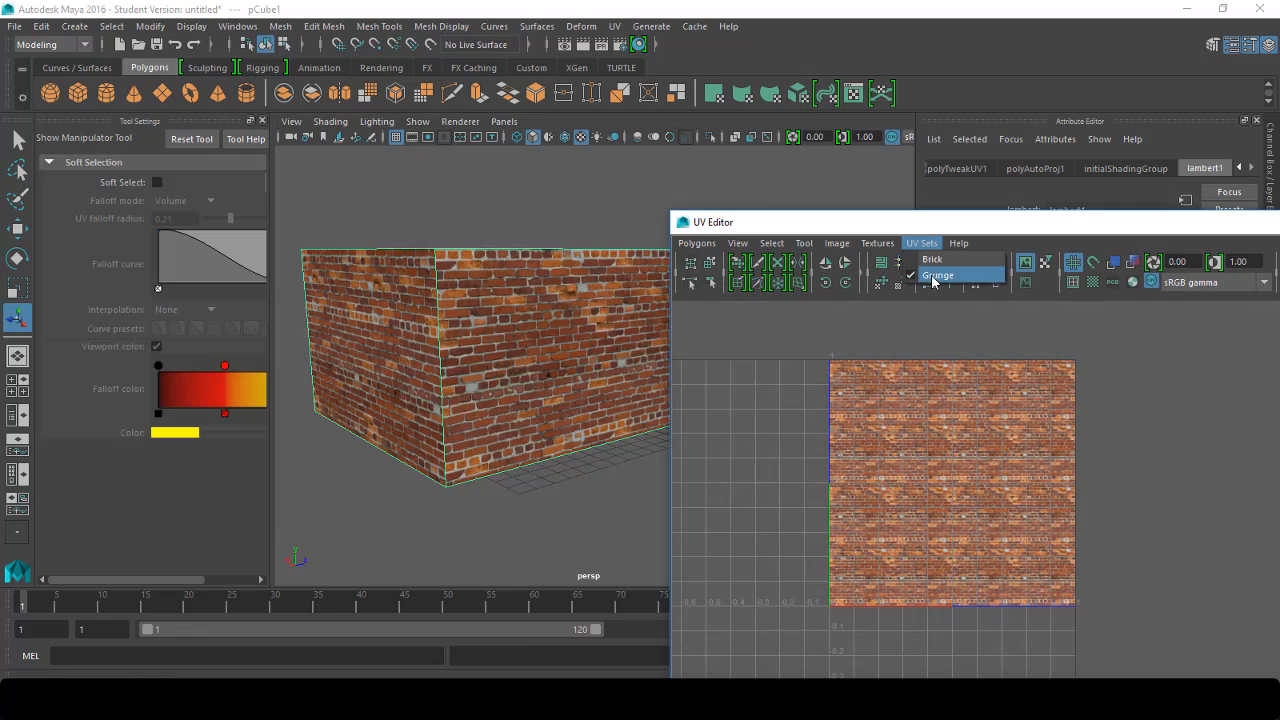
Step: Apply automatic UV mapping to the box in the Grunge set and hide the texture image in the UV Editor
{"action": "left_click", "coordinate": [550, 331]}
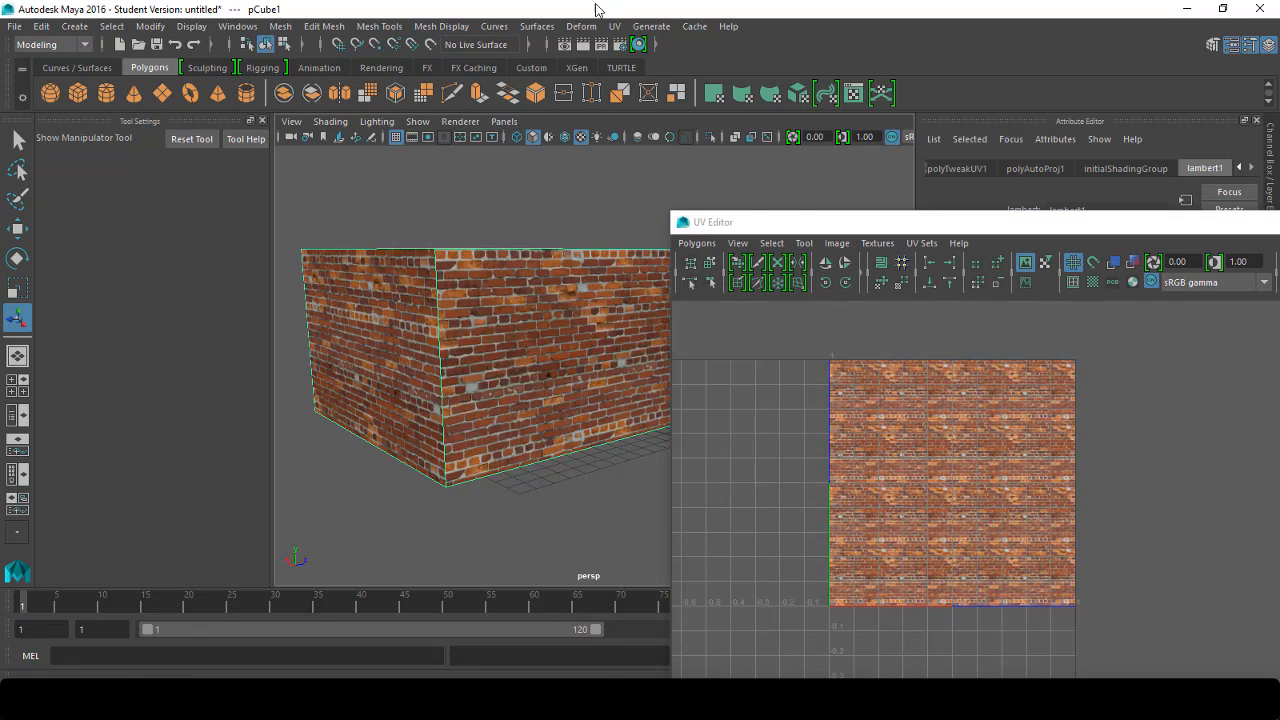
{"action": "left_click", "coordinate": [614, 27]}
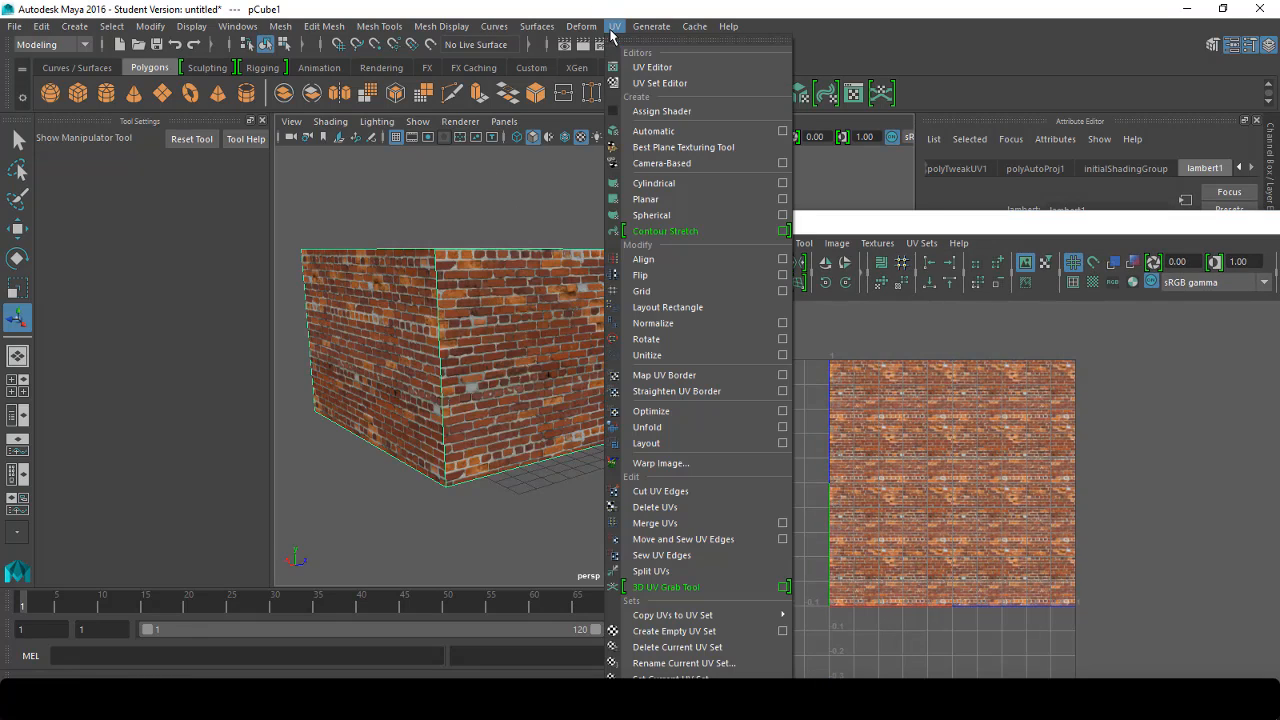
{"action": "left_click", "coordinate": [650, 133]}
{"action": "left_click", "coordinate": [1137, 424]}
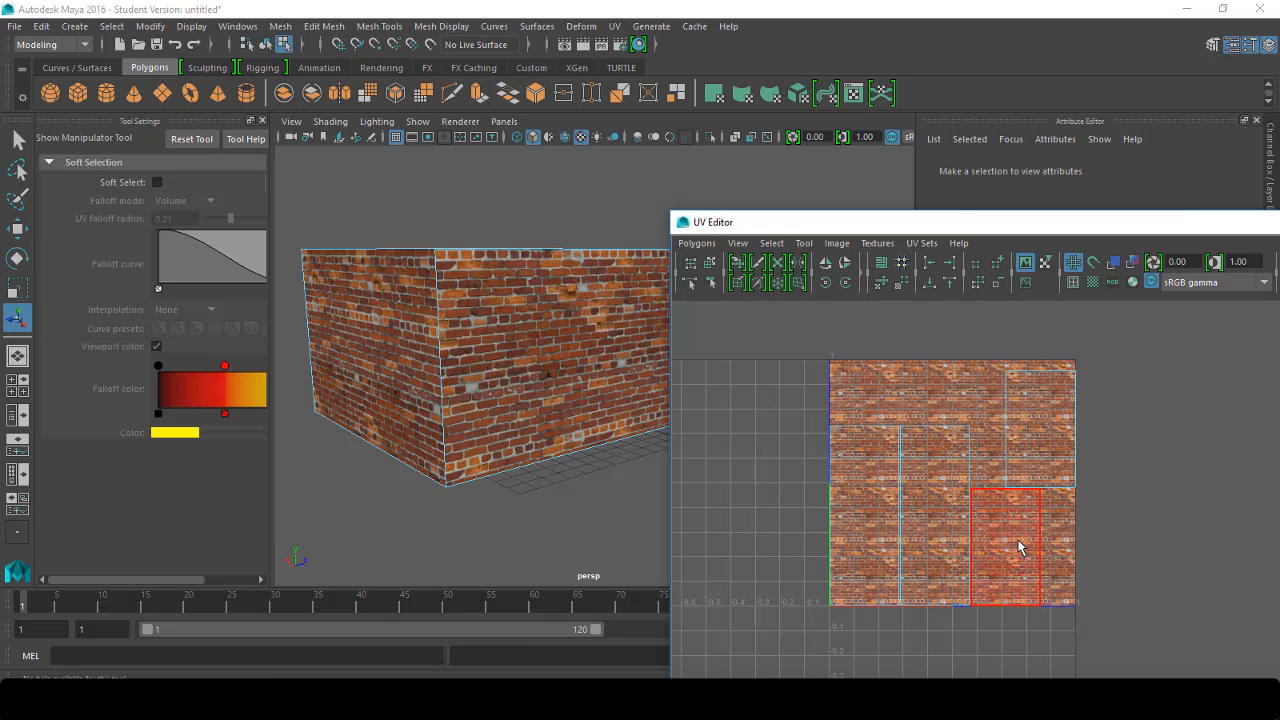
{"action": "left_click", "coordinate": [1025, 263]}
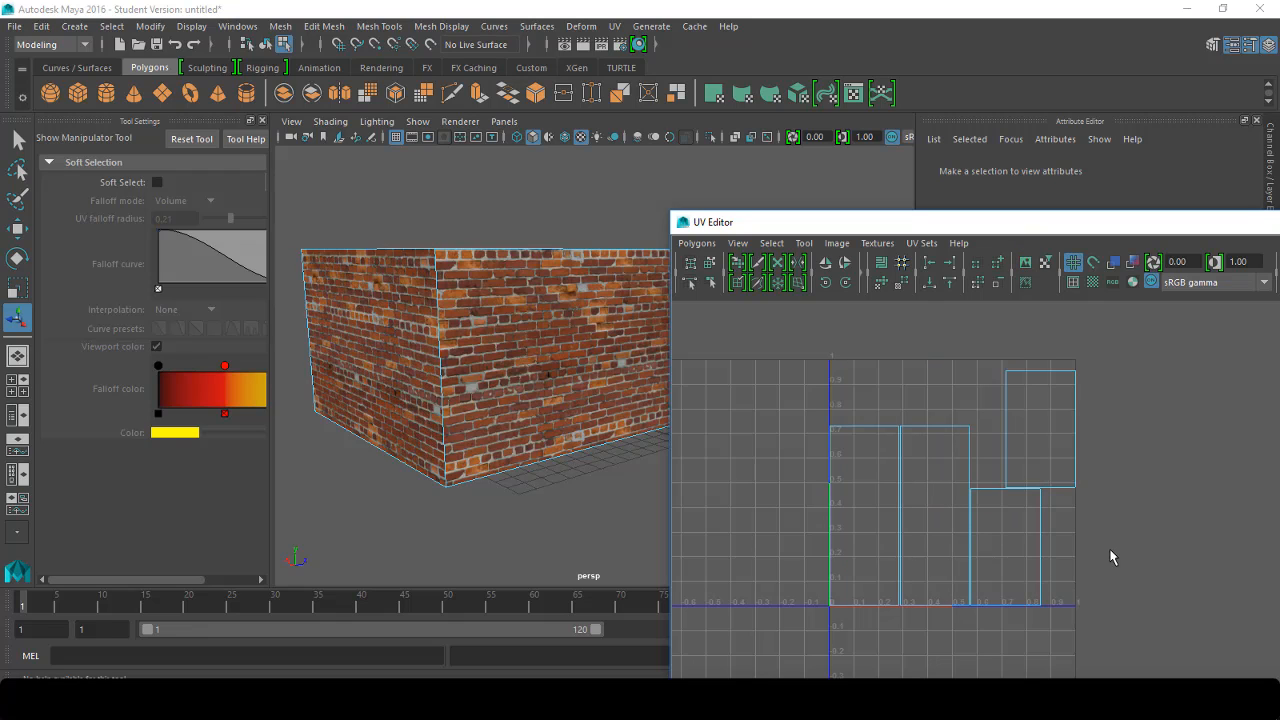
{"action": "scroll", "coordinate": [1110, 557], "scroll_direction": "up", "scroll_amount": 1}
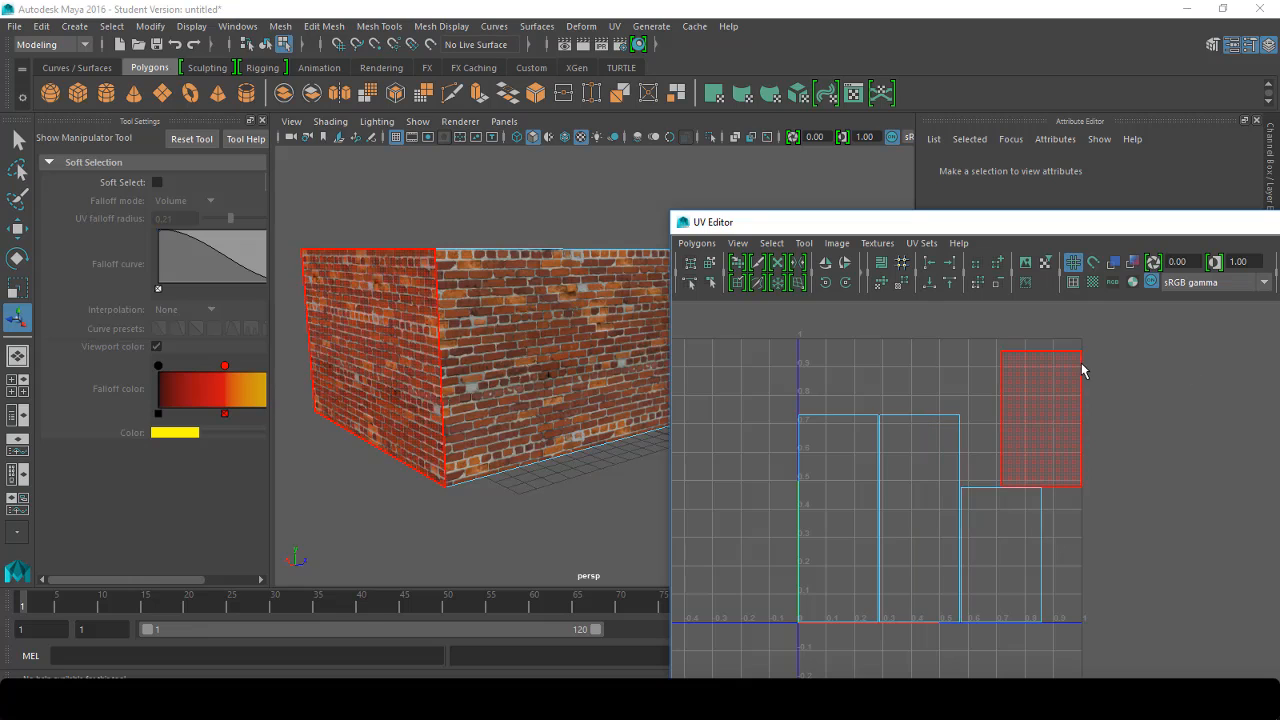
Step: Switch the UV Editor to the Brick UV set to compare its layout with the Grunge set
{"action": "left_click", "coordinate": [921, 243]}
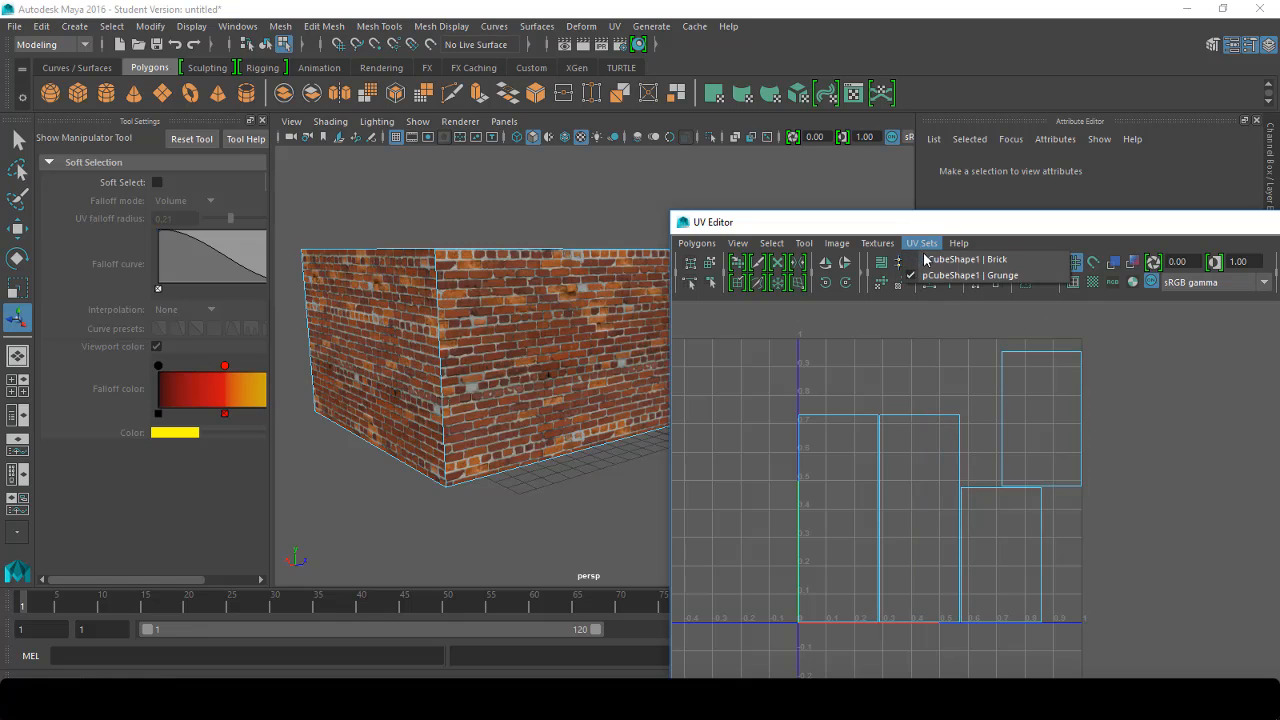
{"action": "left_click", "coordinate": [985, 260]}
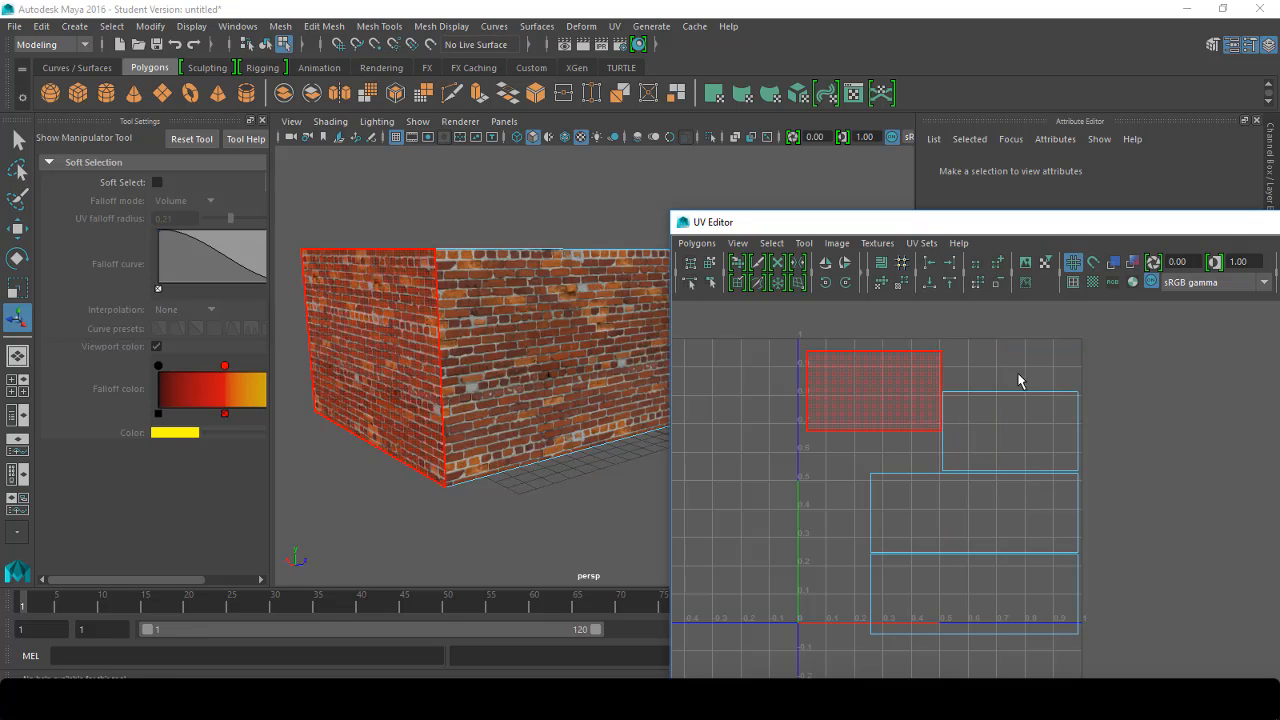
{"action": "left_click", "coordinate": [921, 243]}
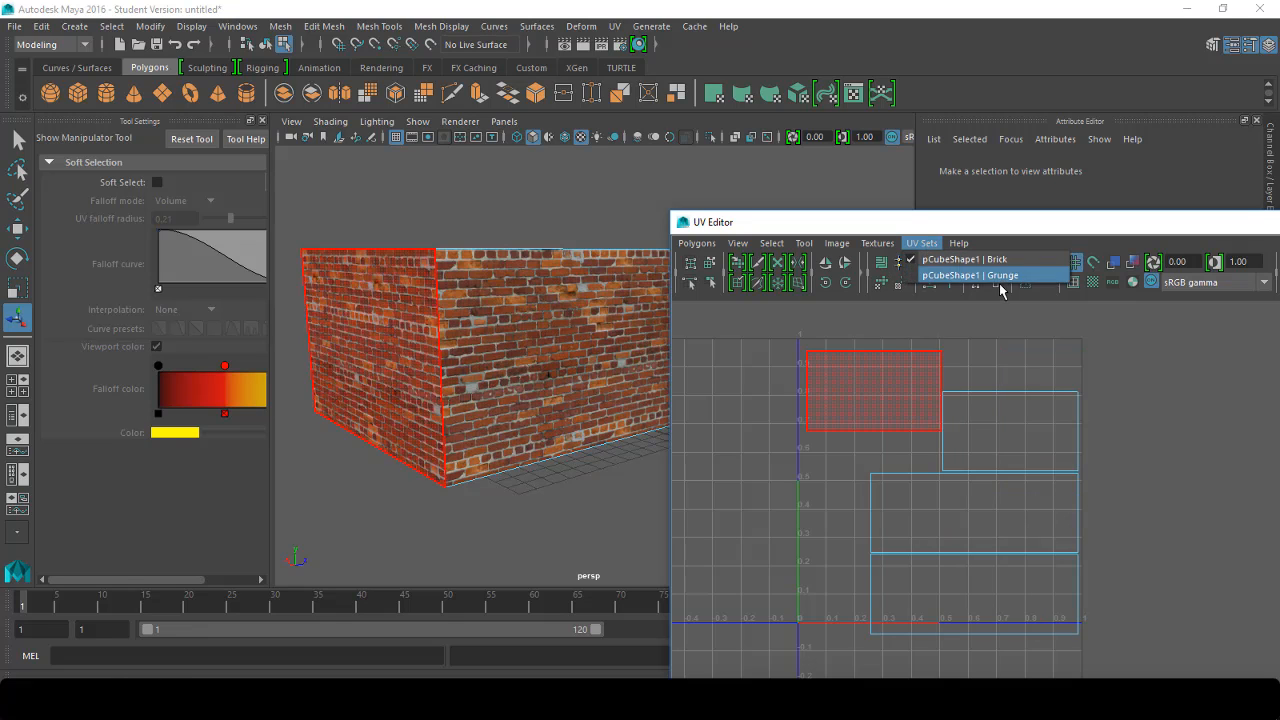
{"action": "left_click", "coordinate": [990, 259]}
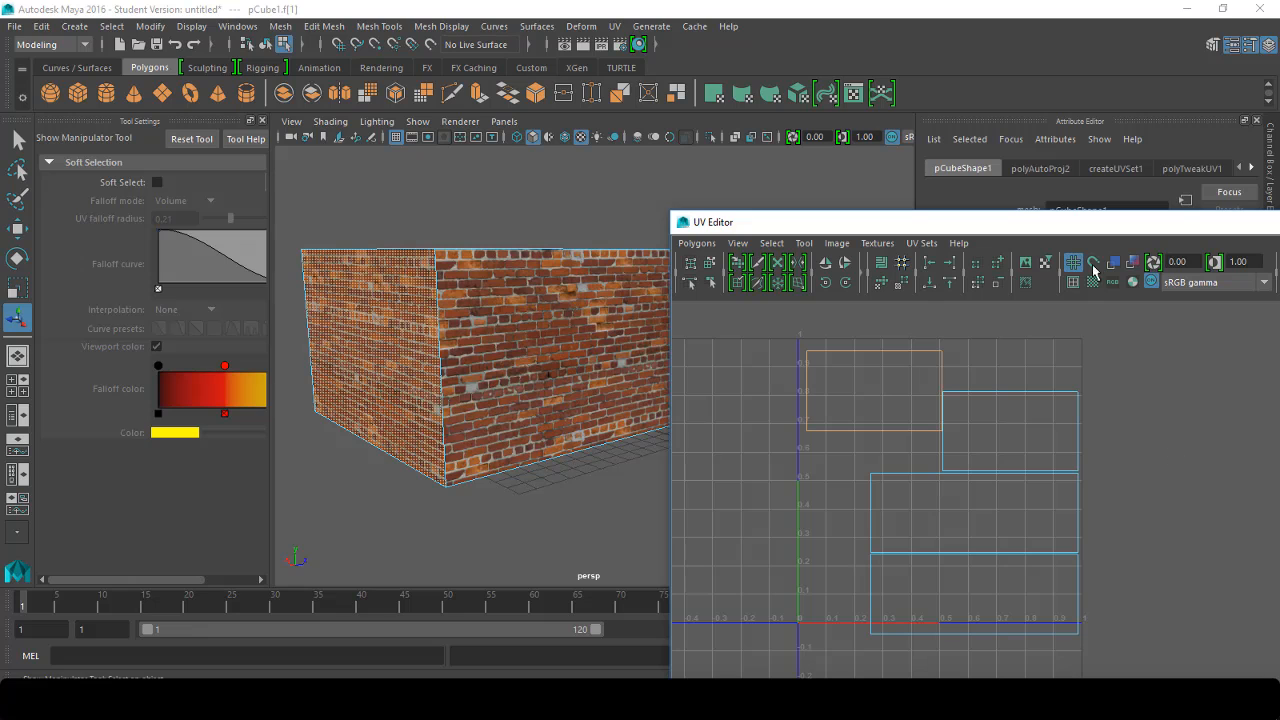
Step: Close the UV Editor, return to object mode and select the whole box
{"action": "left_click_drag", "start_coordinate": [1001, 231], "coordinate": [912, 331]}
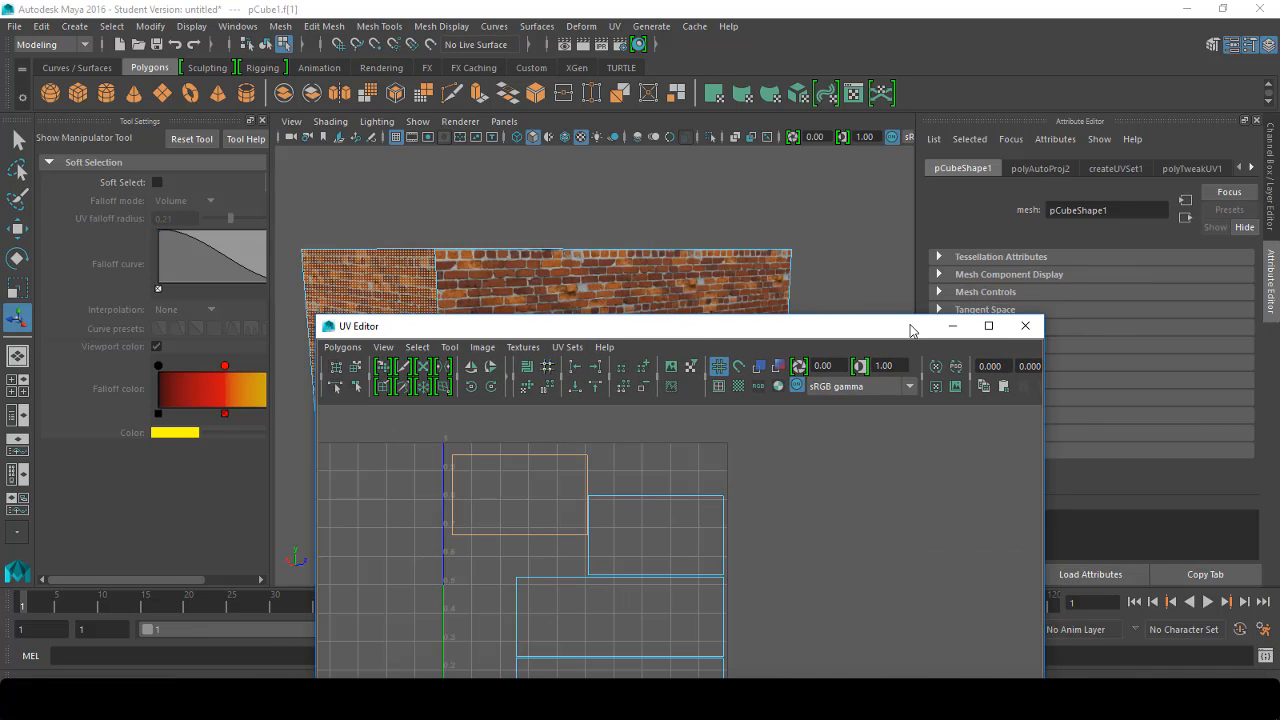
{"action": "left_click", "coordinate": [1028, 326]}
{"action": "right_click_drag", "start_coordinate": [515, 360], "coordinate": [598, 222]}
{"action": "left_click", "coordinate": [615, 381]}
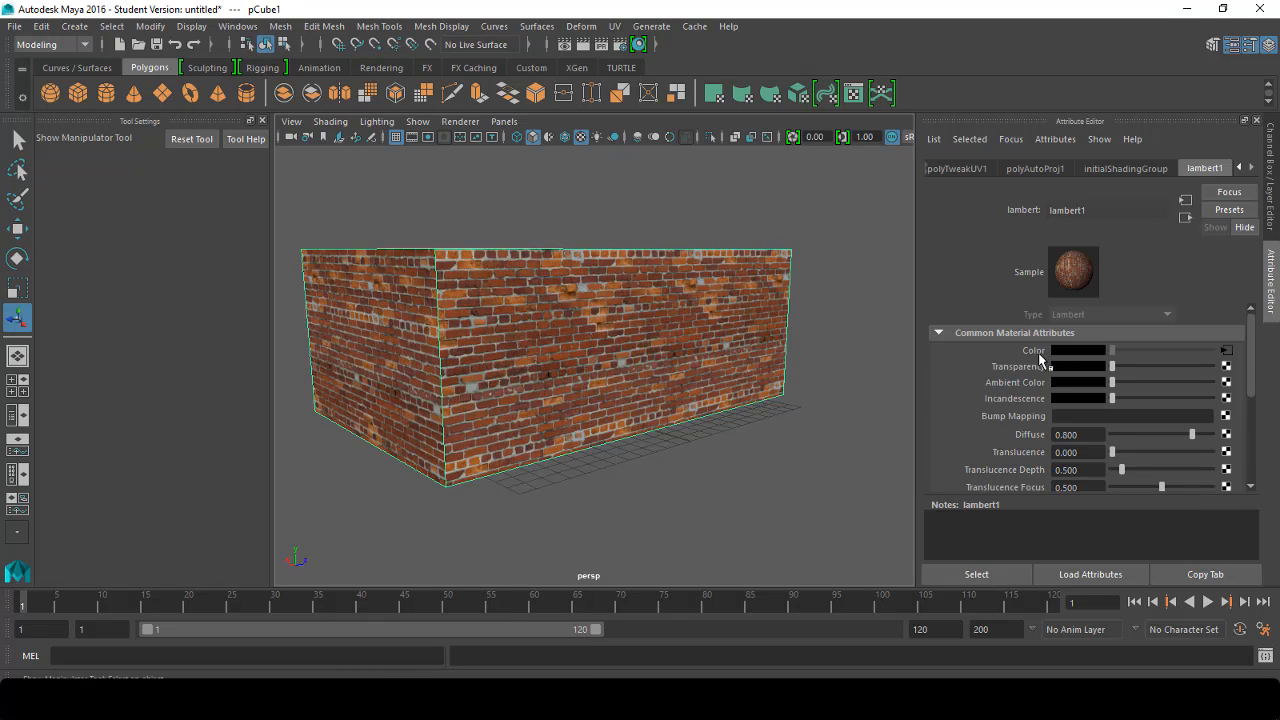
Step: Break the brick file texture's connection to the Color attribute of the lambert1 material
{"action": "right_click", "coordinate": [1036, 353]}
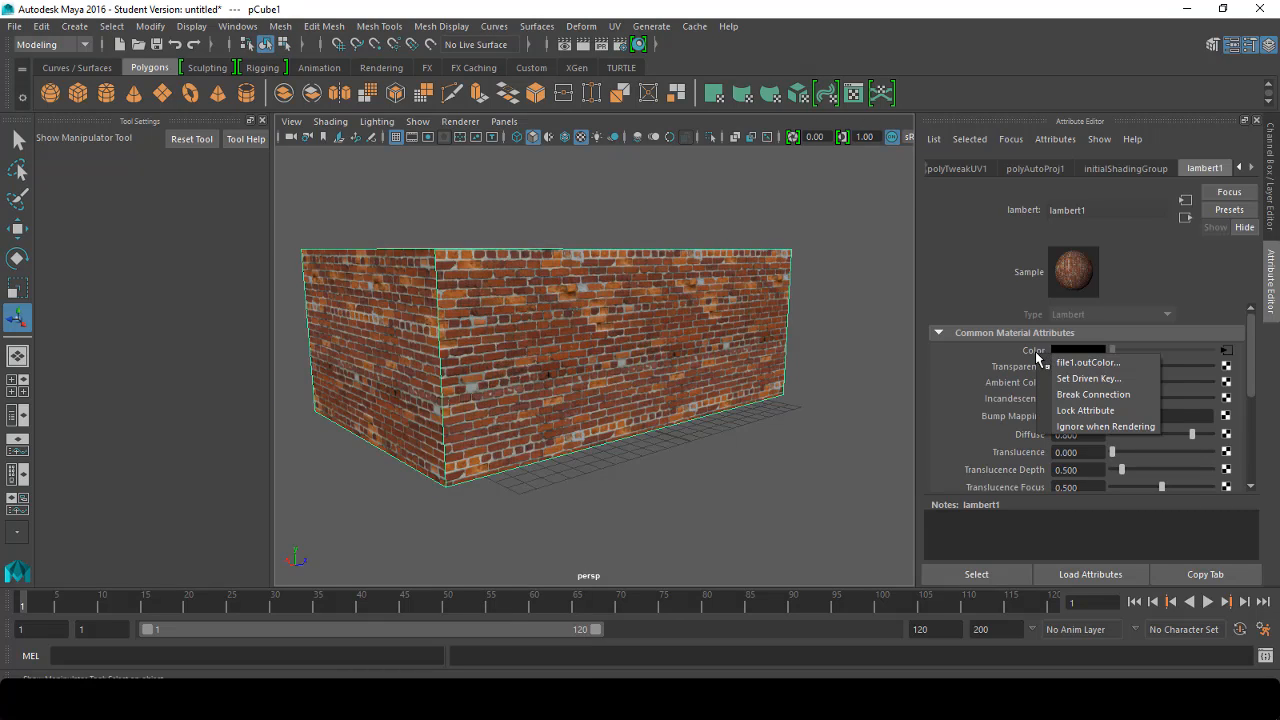
{"action": "left_click", "coordinate": [1061, 396]}
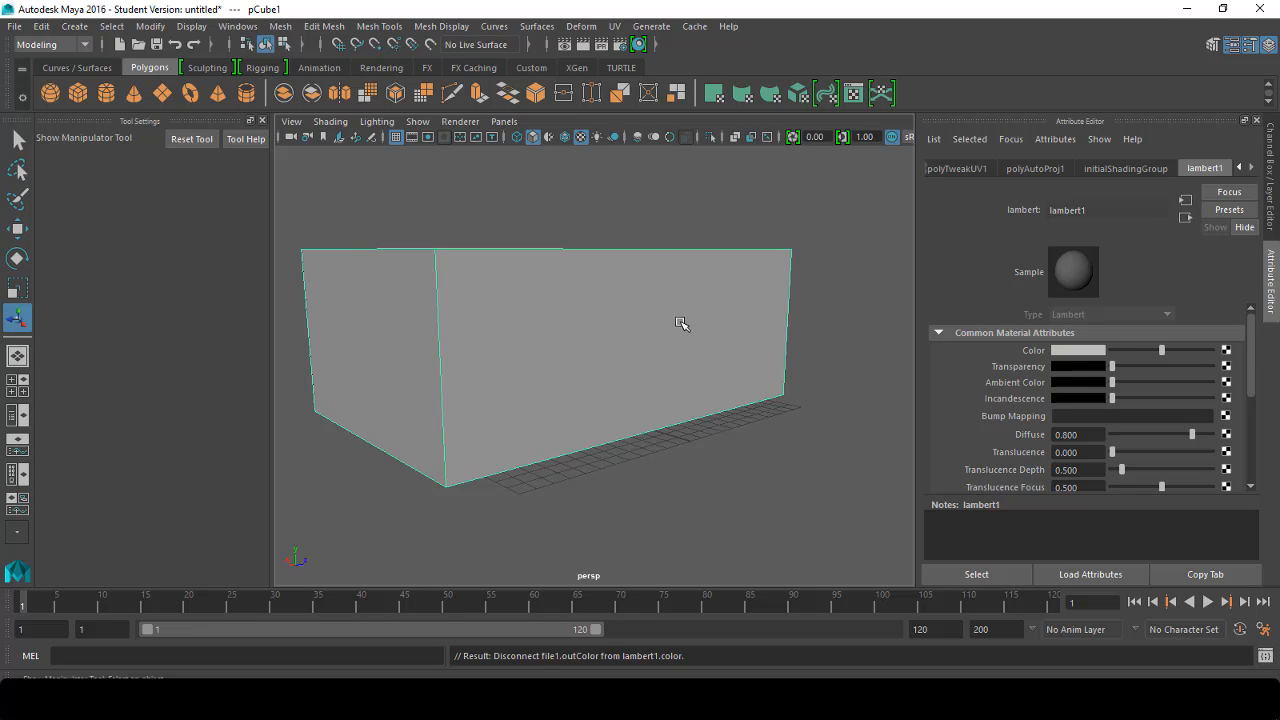
{"action": "left_click_drag", "start_coordinate": [641, 338], "coordinate": [644, 354], "text": "alt"}
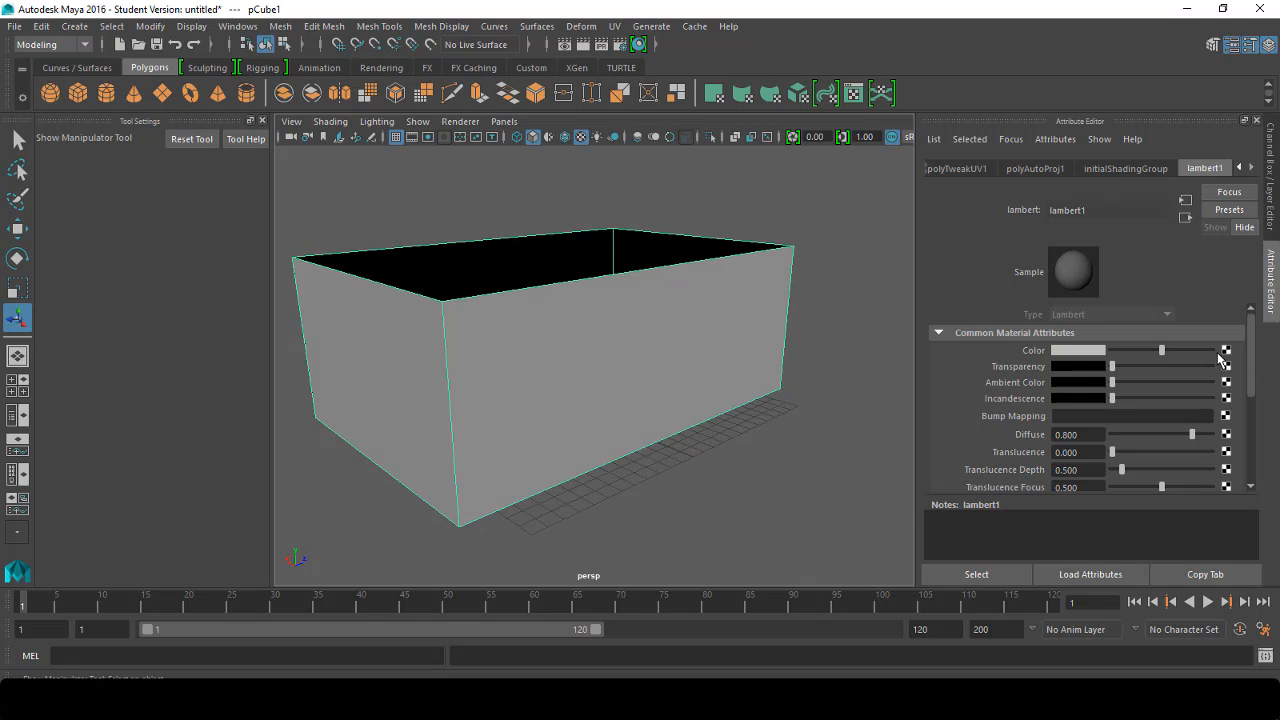
Step: Map a Layered Texture node to the Color attribute of lambert1 and bring its layer attributes into view
{"action": "left_click", "coordinate": [1225, 351]}
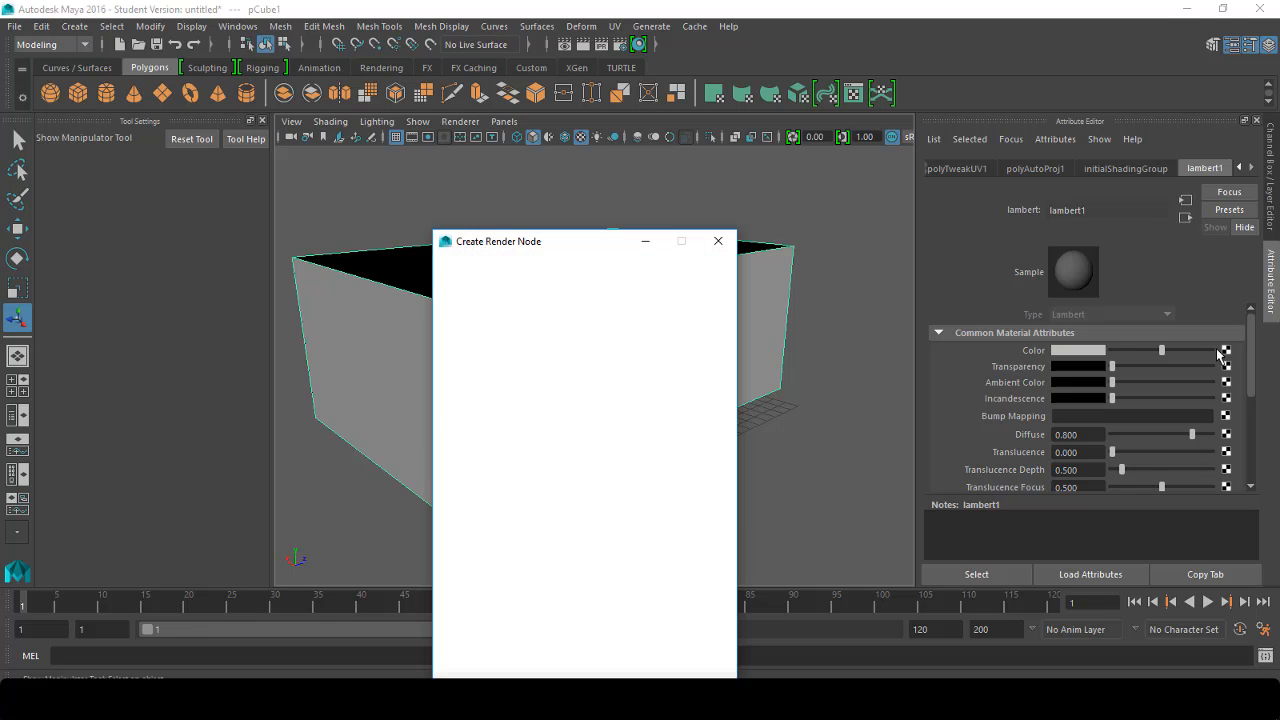
{"action": "double_click", "coordinate": [487, 287]}
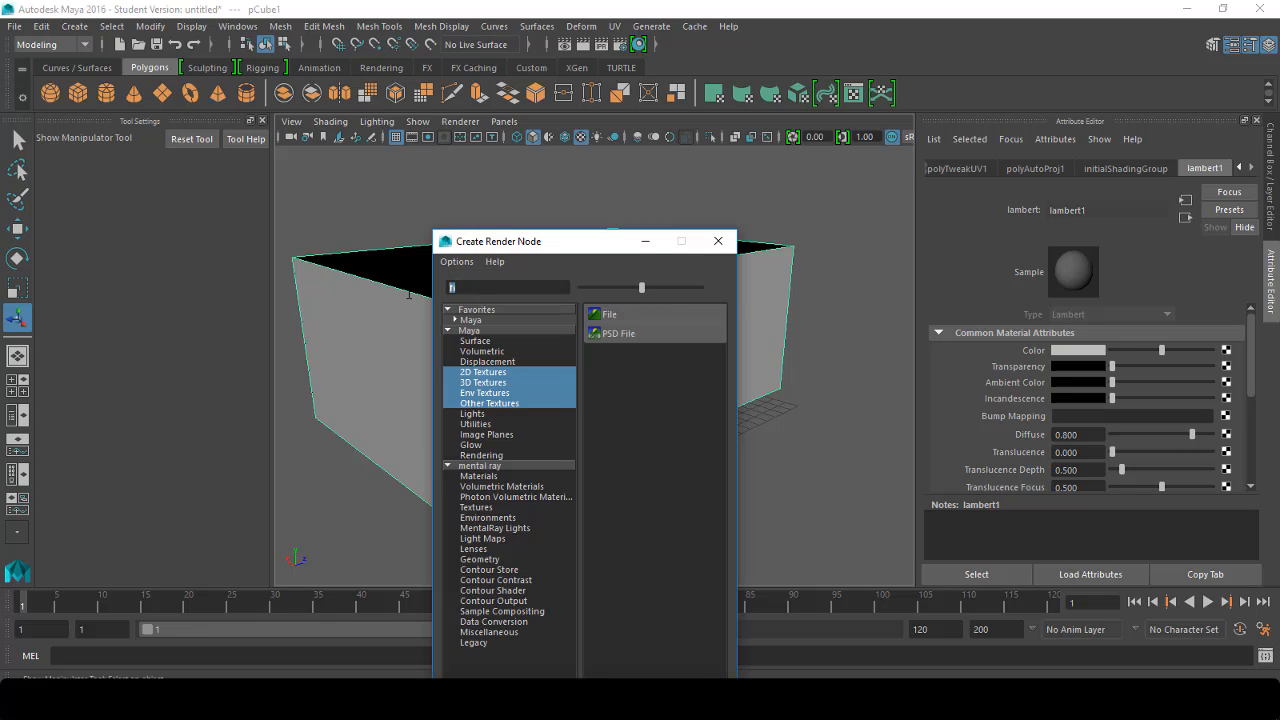
{"action": "type", "text": "la"}
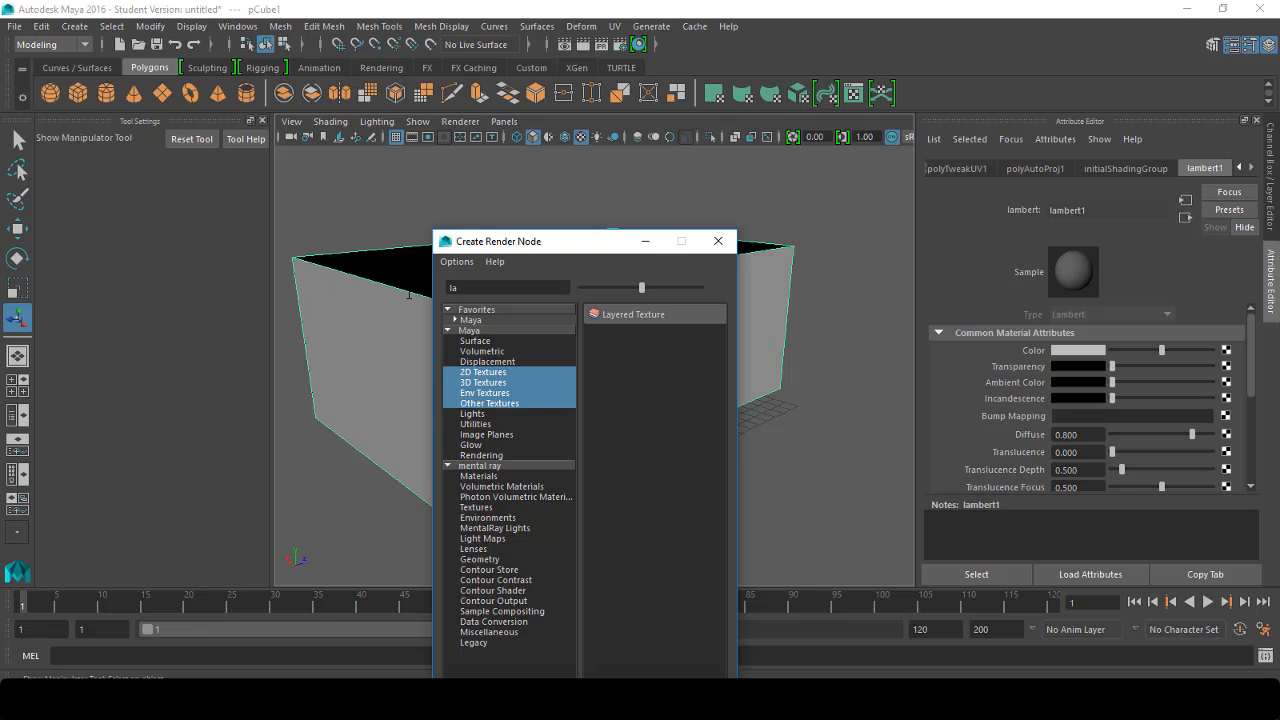
{"action": "left_click", "coordinate": [622, 316]}
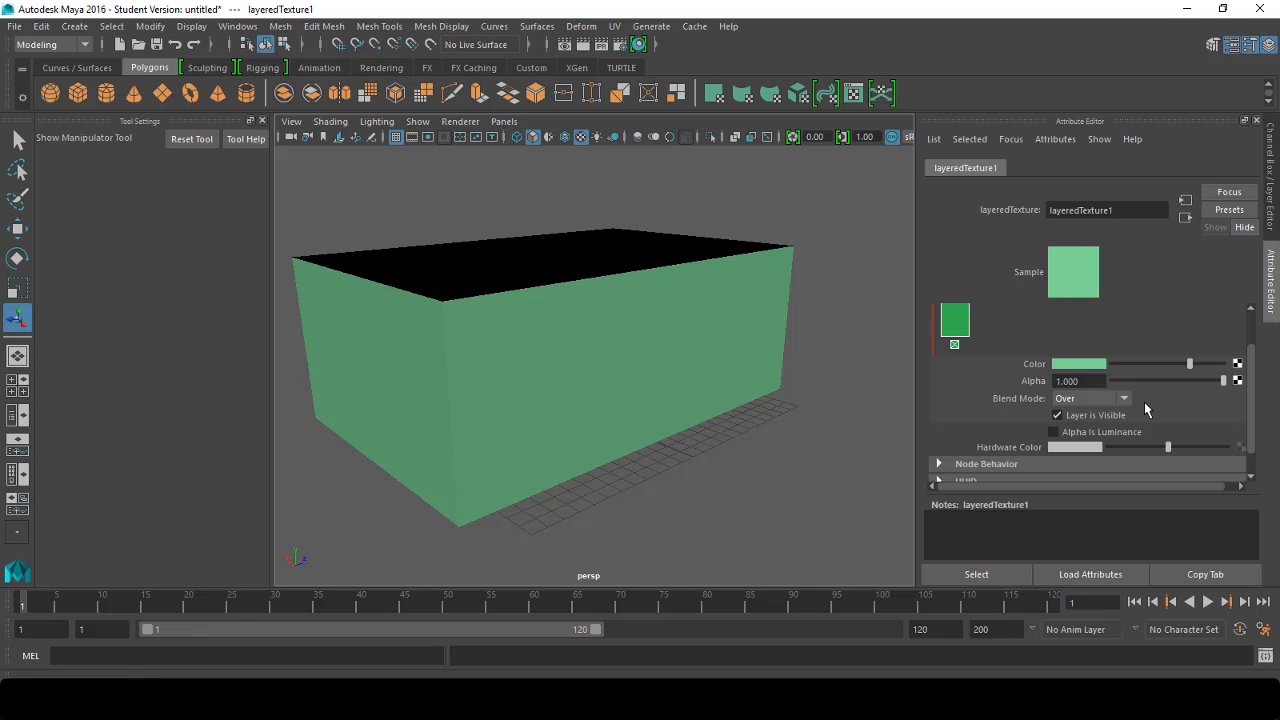
{"action": "left_click_drag", "start_coordinate": [1252, 380], "coordinate": [1252, 351]}
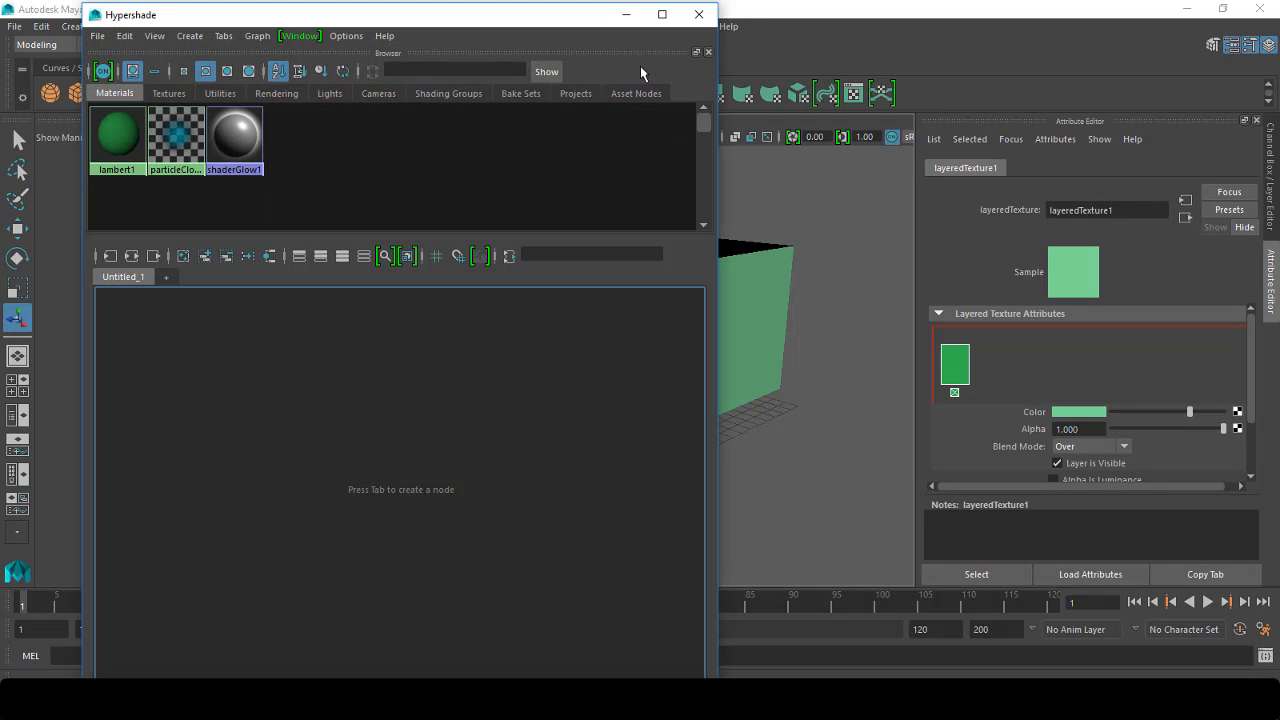
Step: Graph the input and output connections of lambert1 in the Hypershade and inspect its layered texture node
{"action": "left_click", "coordinate": [128, 165]}
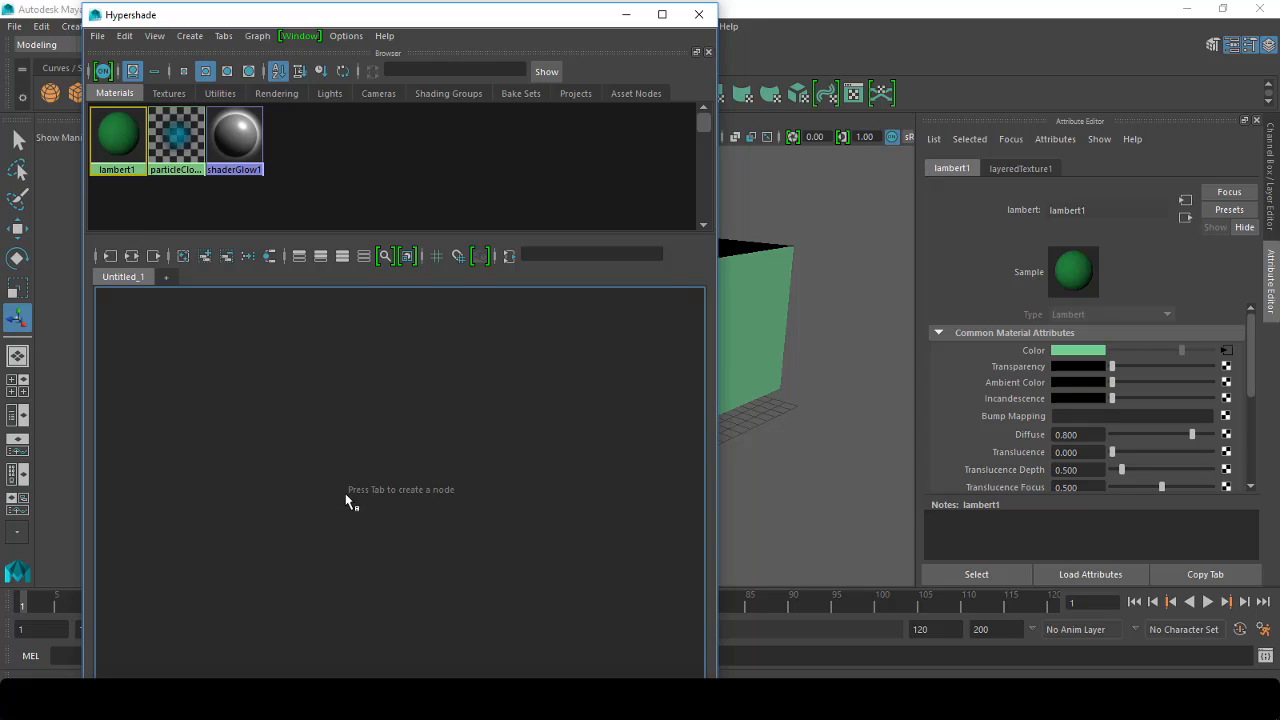
{"action": "left_click", "coordinate": [132, 256]}
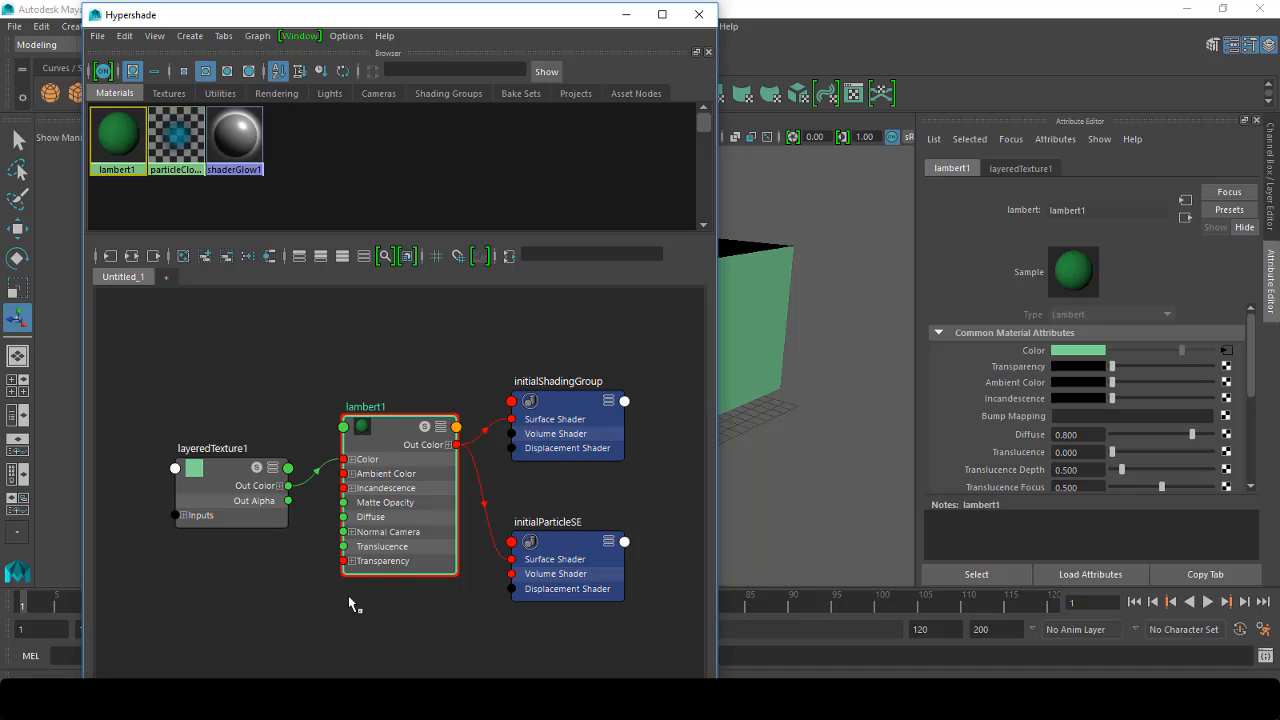
{"action": "left_click", "coordinate": [220, 477]}
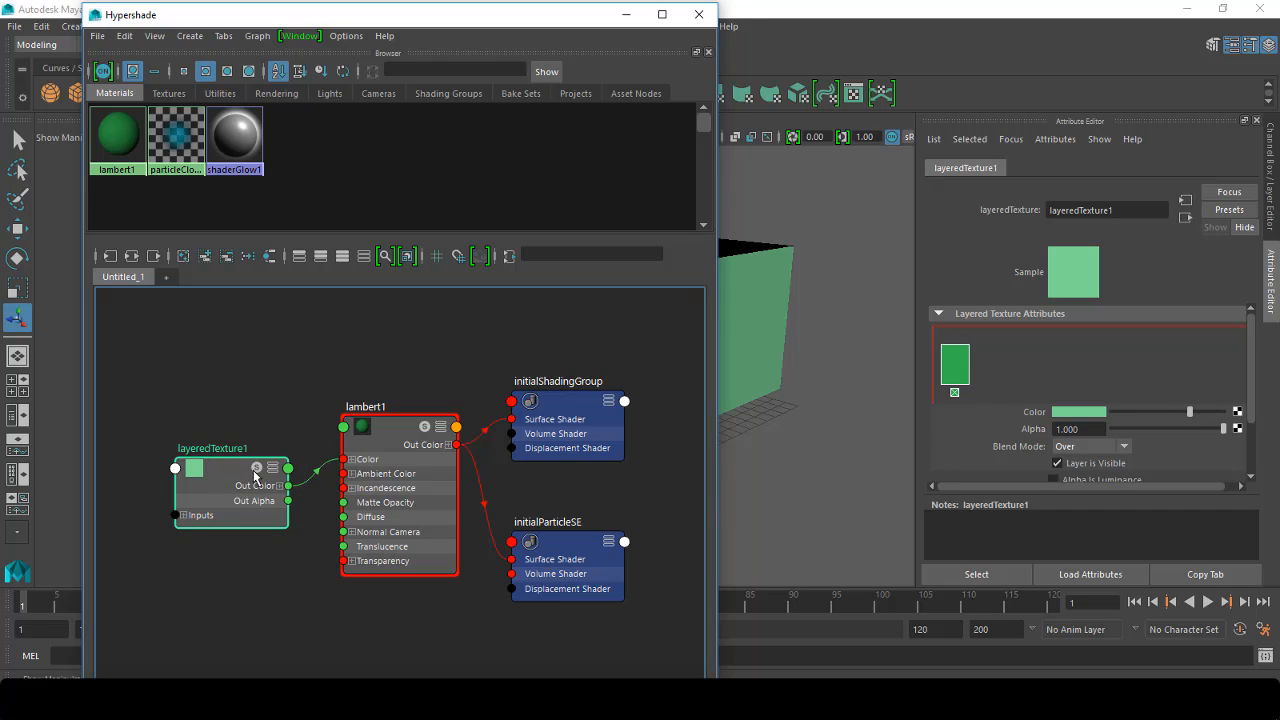
{"action": "left_click", "coordinate": [278, 347]}
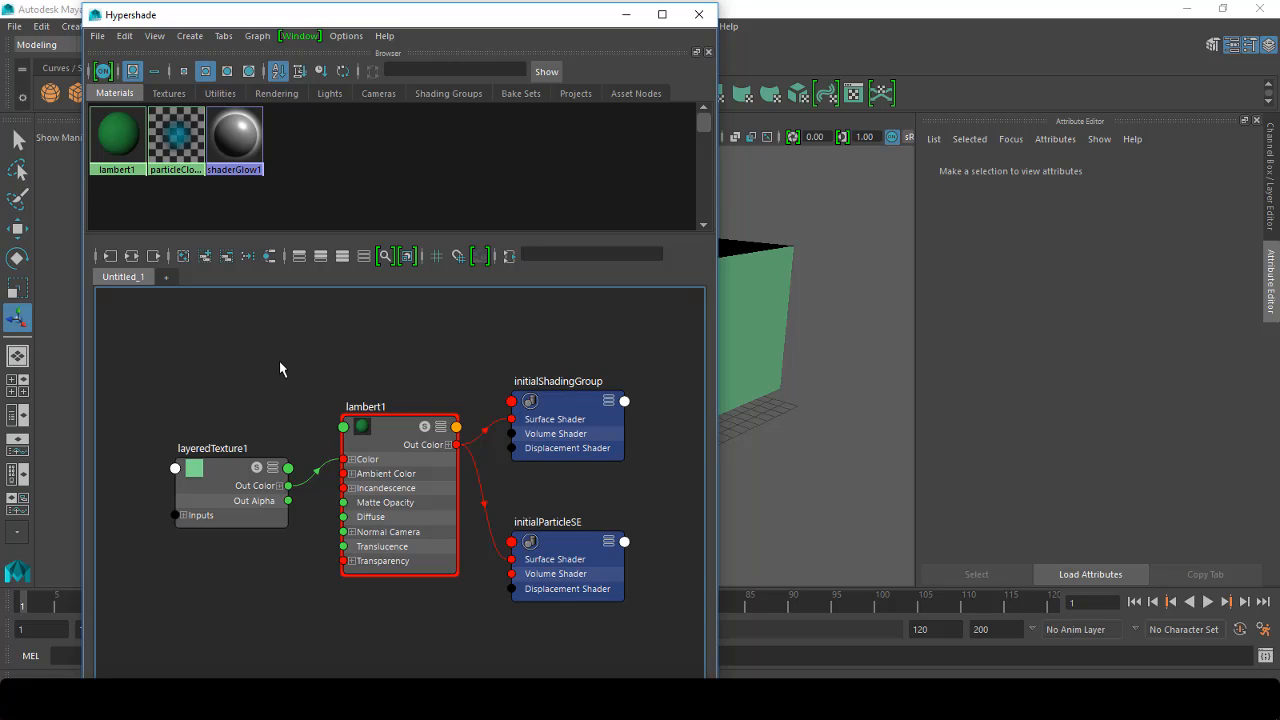
Step: Search the Hypershade's node creation list for "fil", create a File texture node and place it below lambert1
{"action": "left_click", "coordinate": [299, 37]}
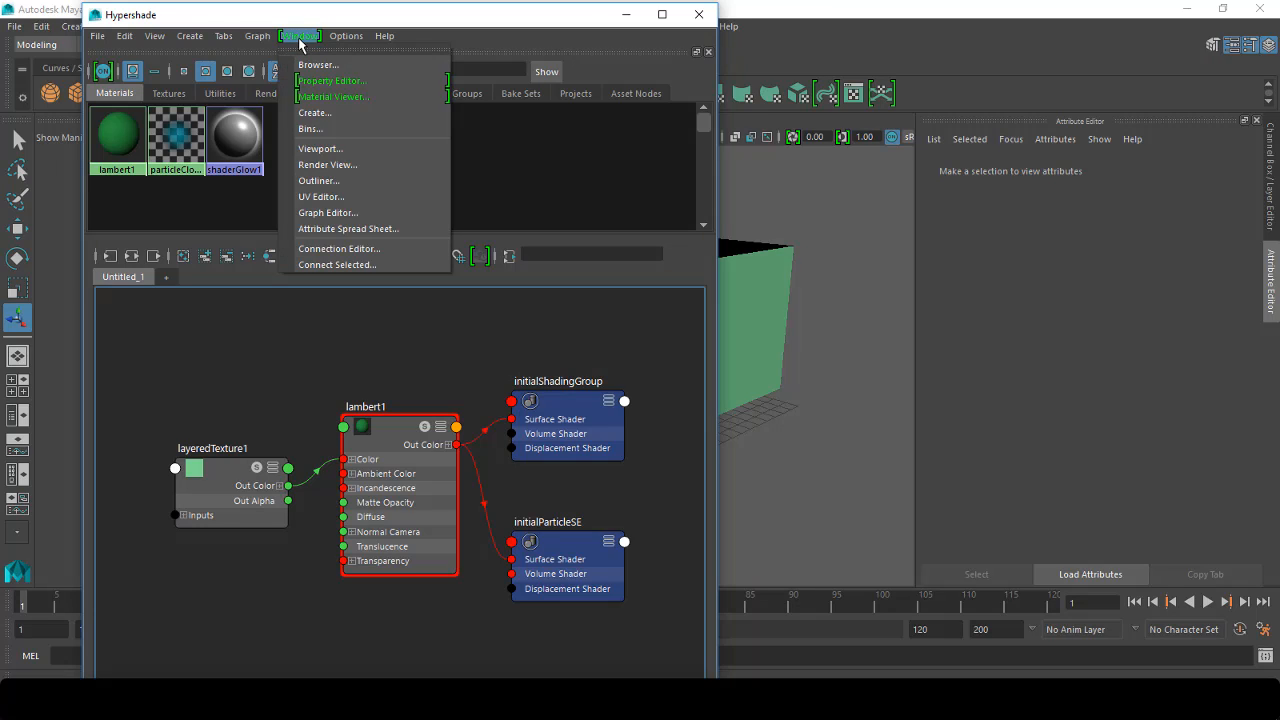
{"action": "left_click", "coordinate": [317, 114]}
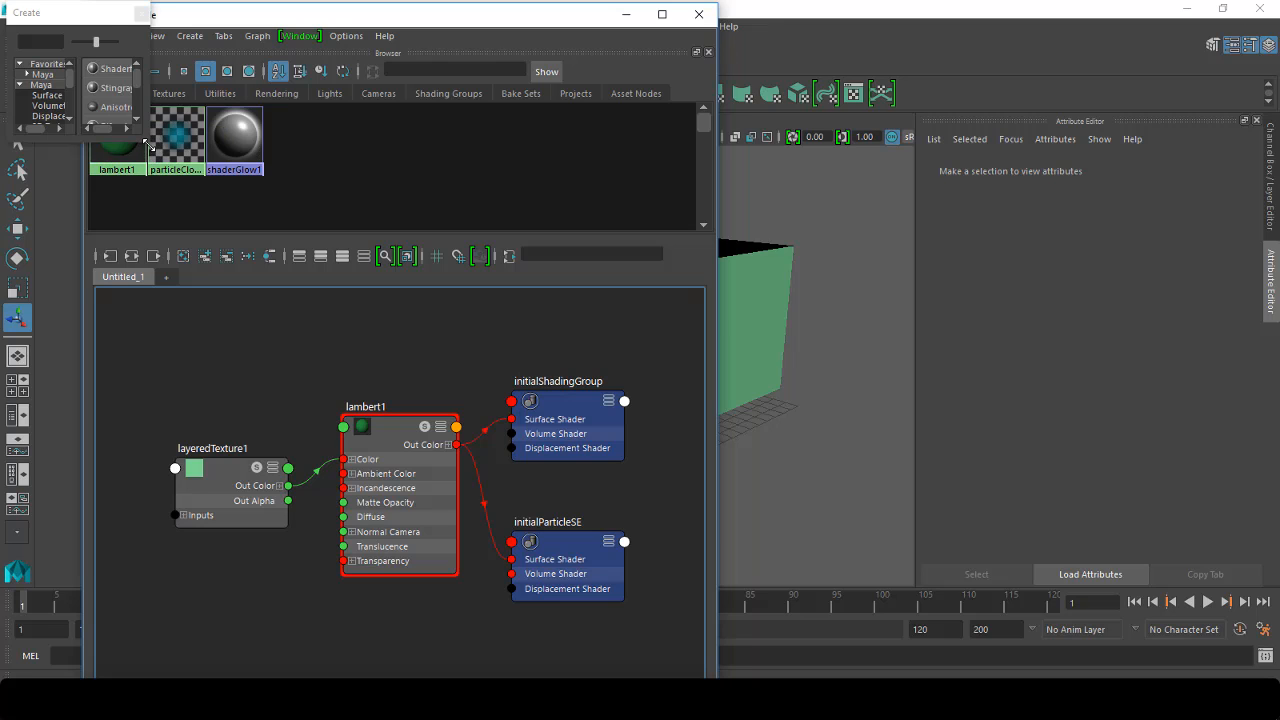
{"action": "left_click_drag", "start_coordinate": [148, 143], "coordinate": [273, 400]}
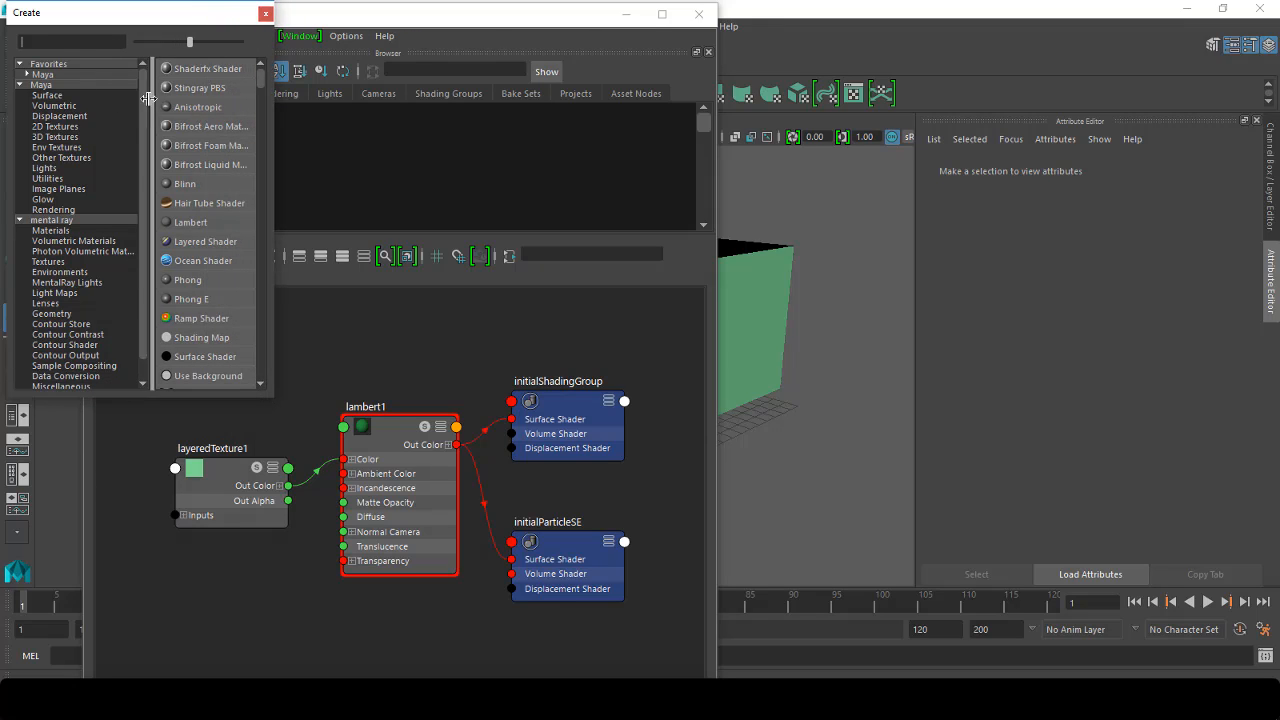
{"action": "type", "text": "filz"}
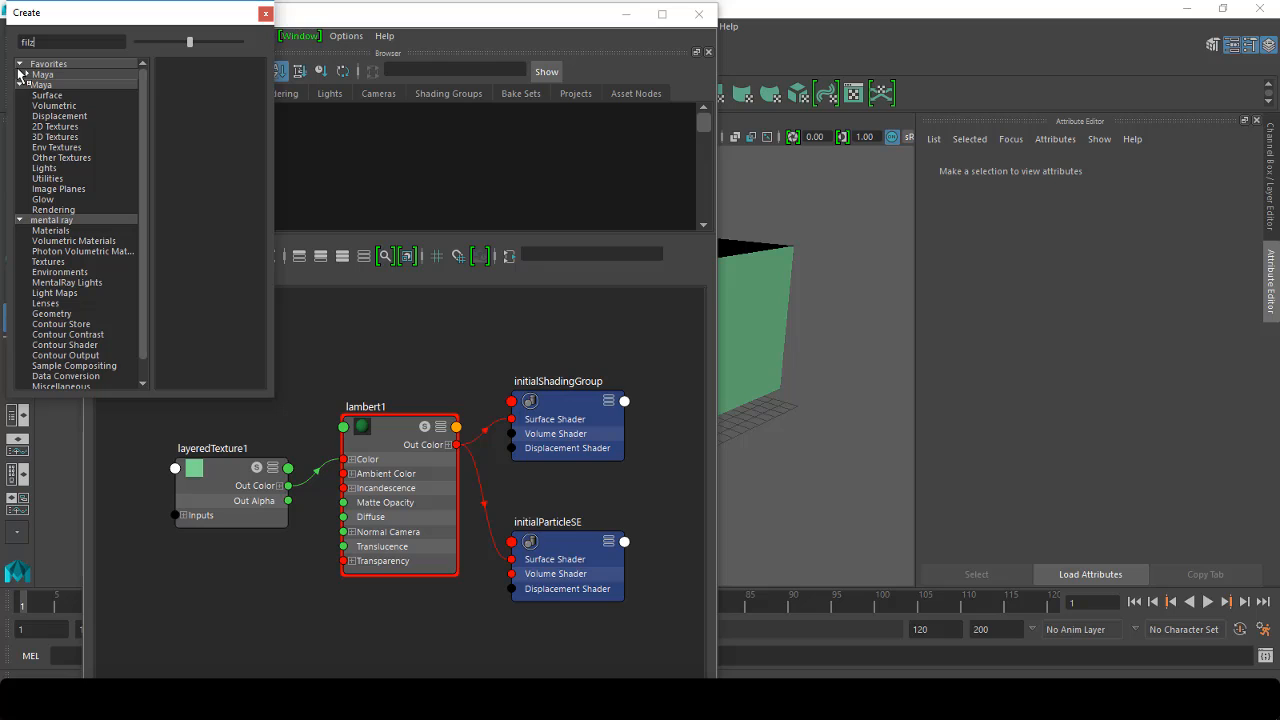
{"action": "key", "text": "BackSpace"}
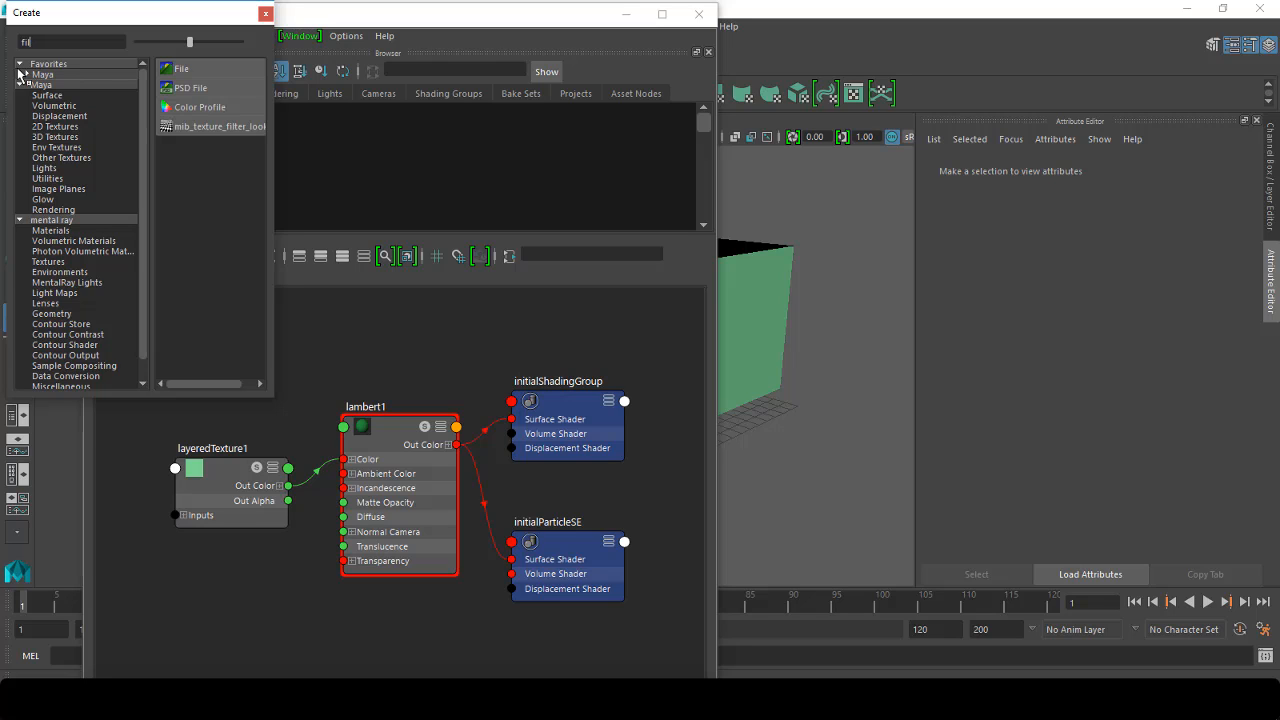
{"action": "left_click", "coordinate": [179, 70]}
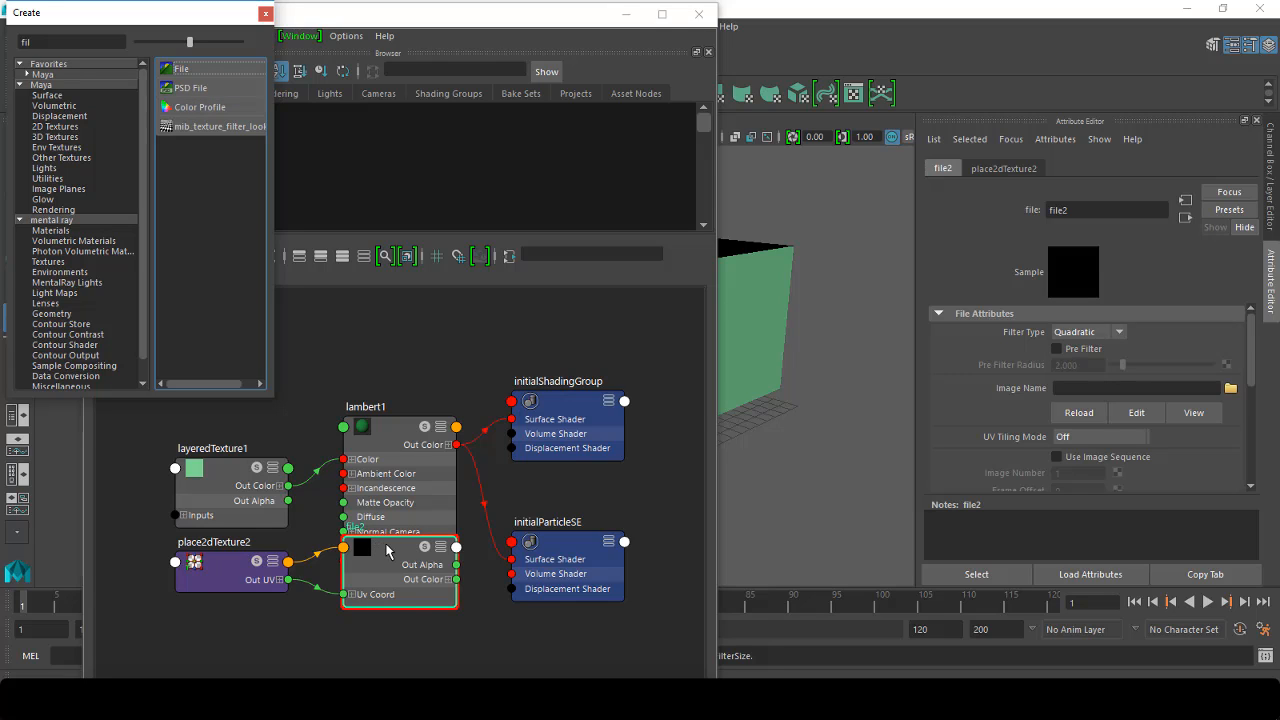
{"action": "left_click_drag", "start_coordinate": [387, 551], "coordinate": [372, 631]}
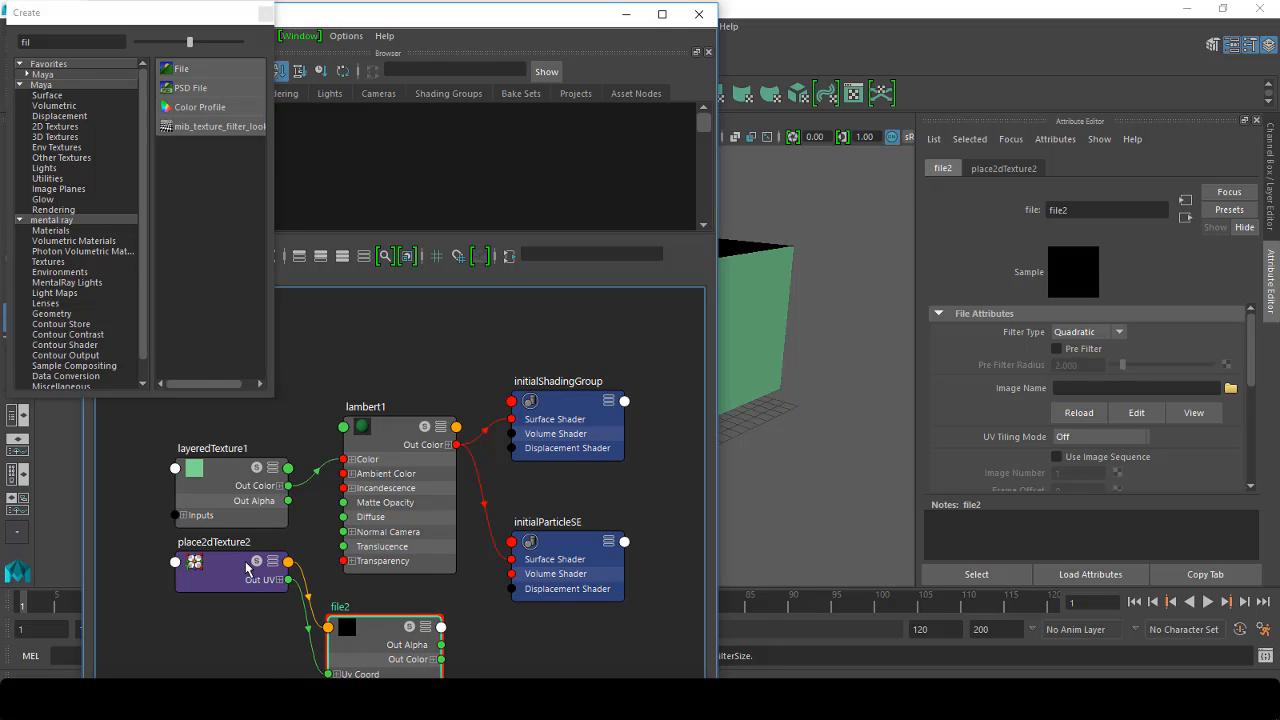
Step: Create a second File texture node above lambert1 and place each place2dTexture node beside its file node
{"action": "left_click", "coordinate": [180, 70]}
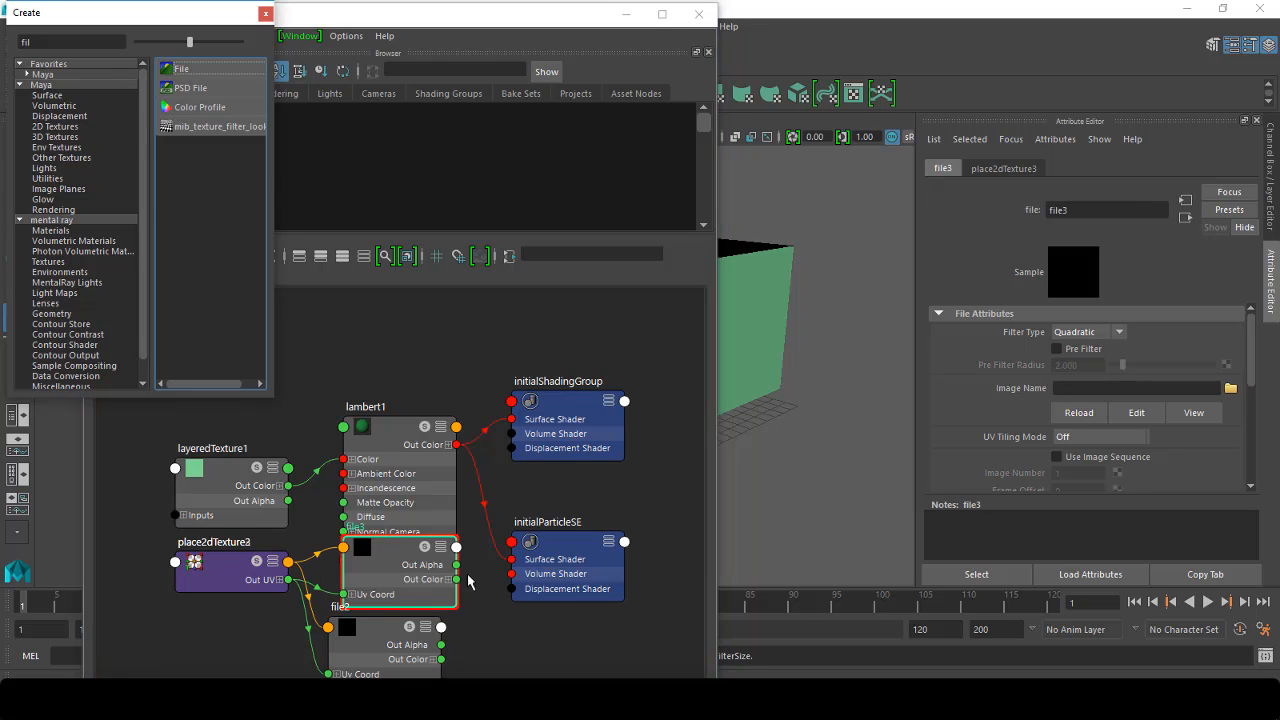
{"action": "left_click_drag", "start_coordinate": [416, 551], "coordinate": [396, 301]}
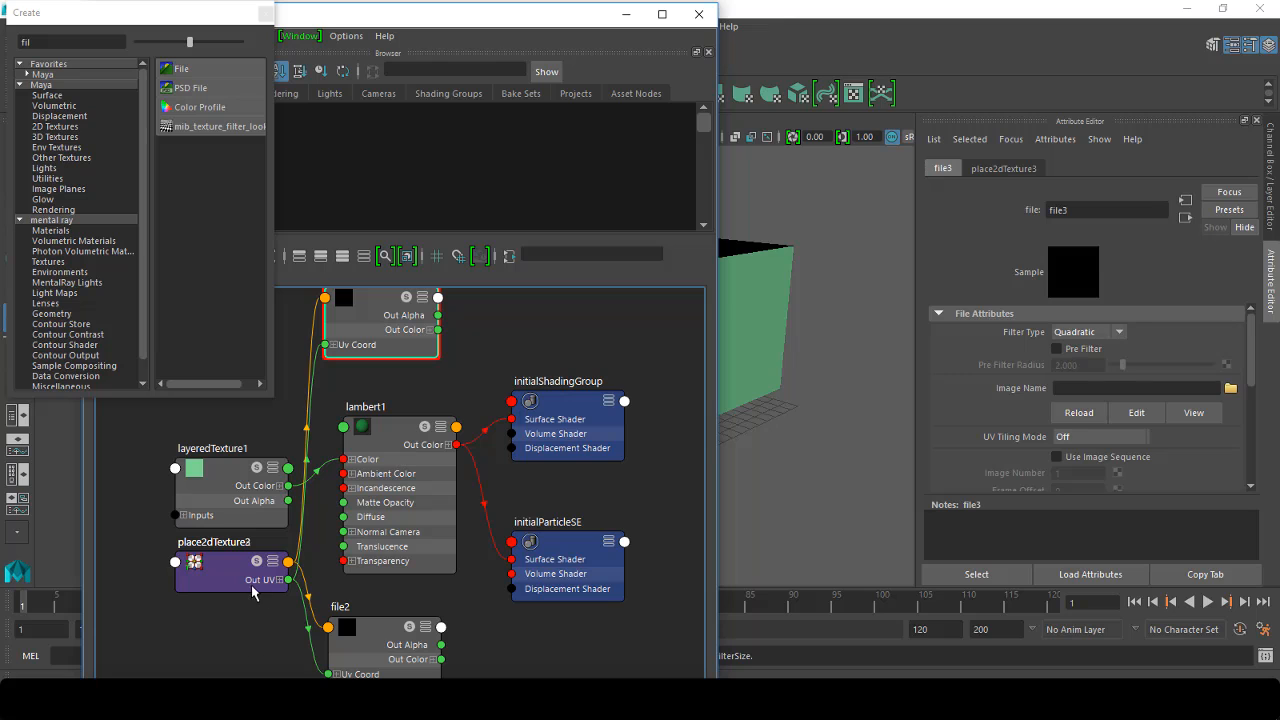
{"action": "left_click_drag", "start_coordinate": [250, 595], "coordinate": [235, 389]}
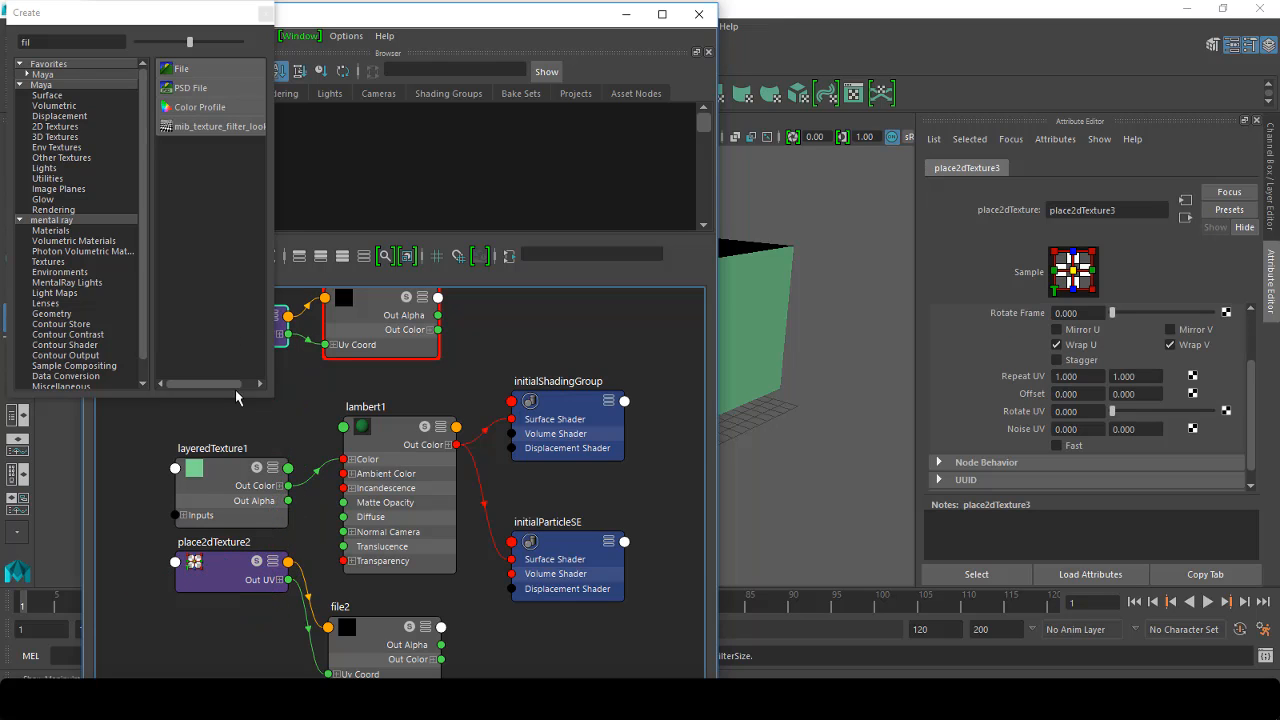
{"action": "left_click", "coordinate": [265, 13]}
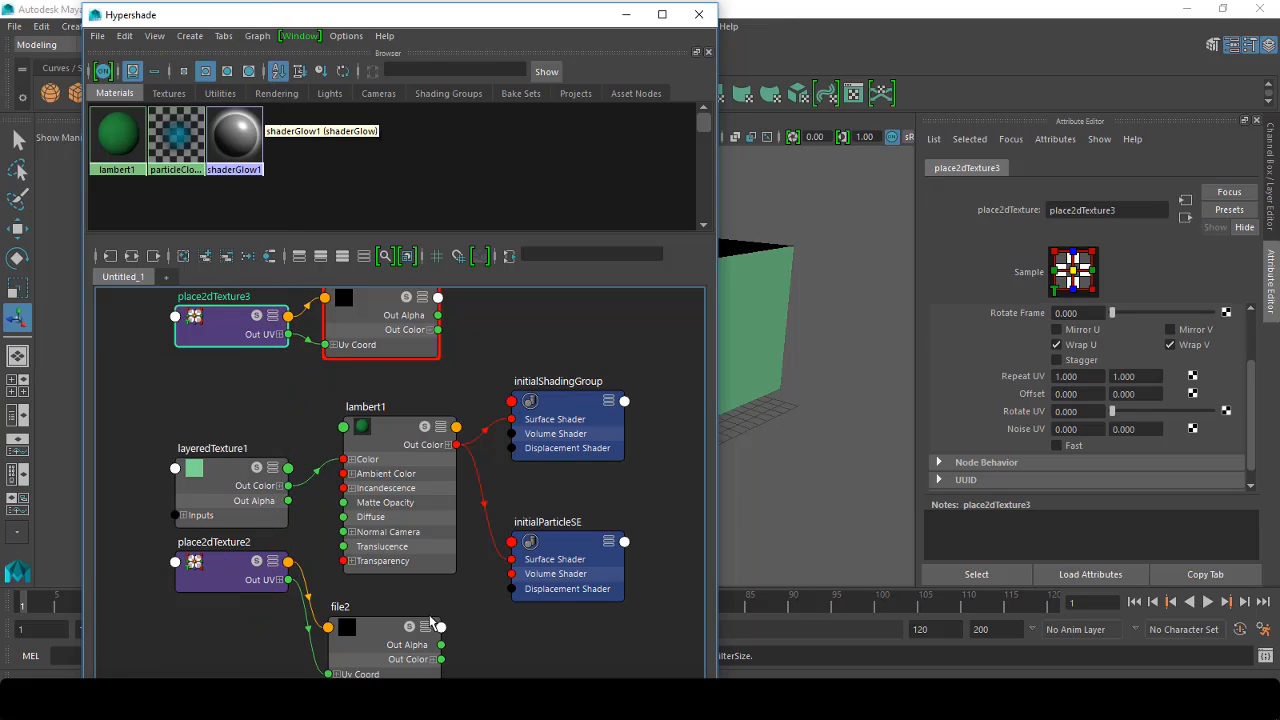
{"action": "scroll", "coordinate": [420, 558], "scroll_direction": "down", "scroll_amount": 4}
{"action": "scroll", "coordinate": [401, 449], "scroll_direction": "up", "scroll_amount": 2}
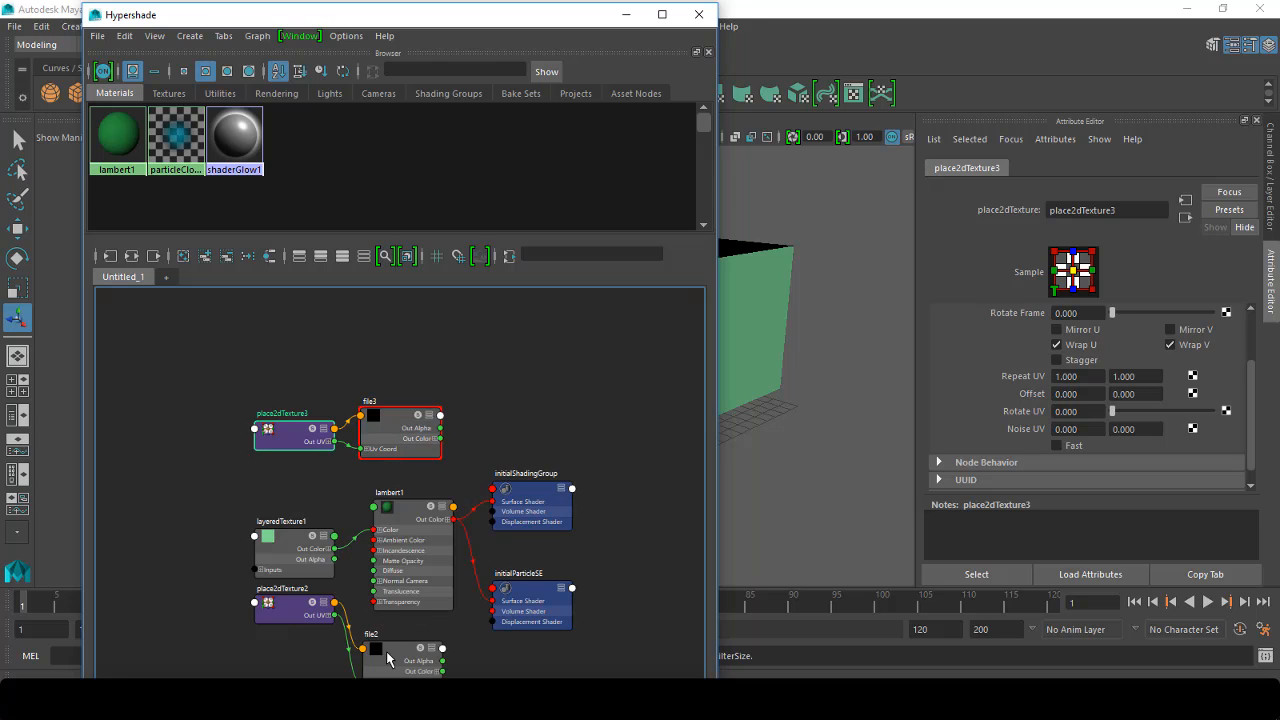
{"action": "left_click_drag", "start_coordinate": [305, 603], "coordinate": [252, 657]}
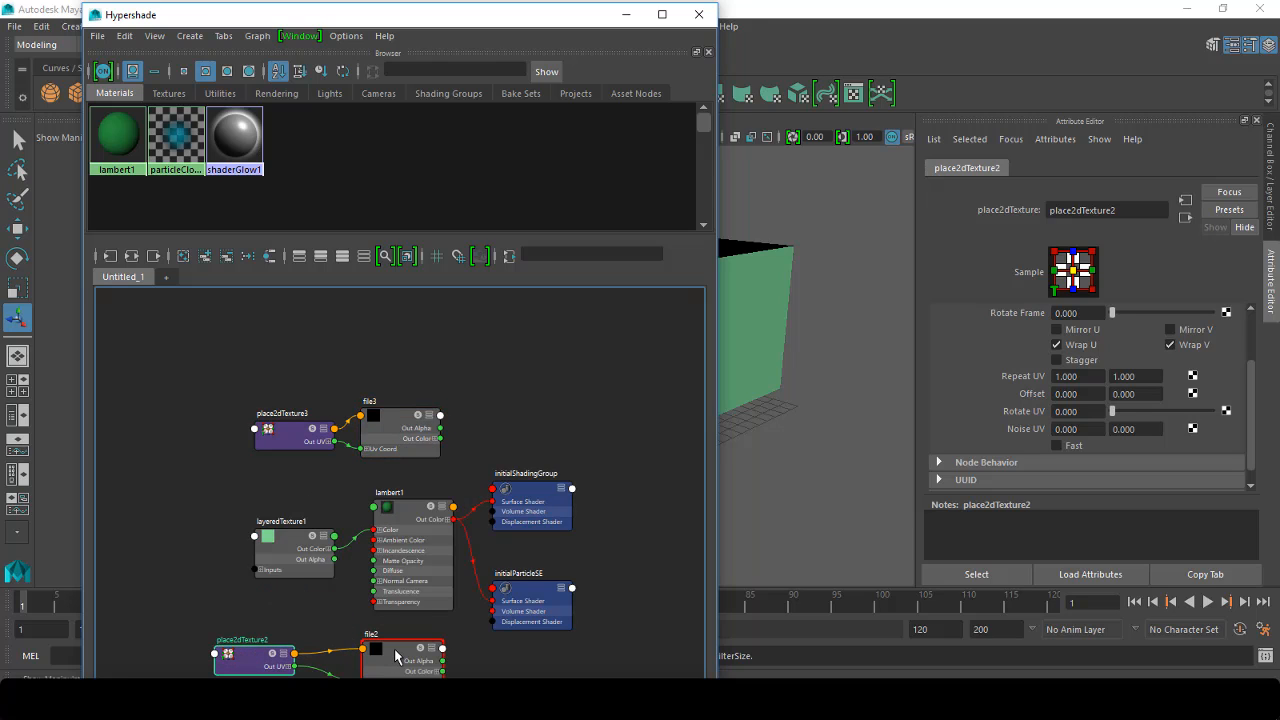
Step: Load the image orange-brick-seamless-1000-x-1000.jpg into the file3 texture node
{"action": "left_click", "coordinate": [398, 449]}
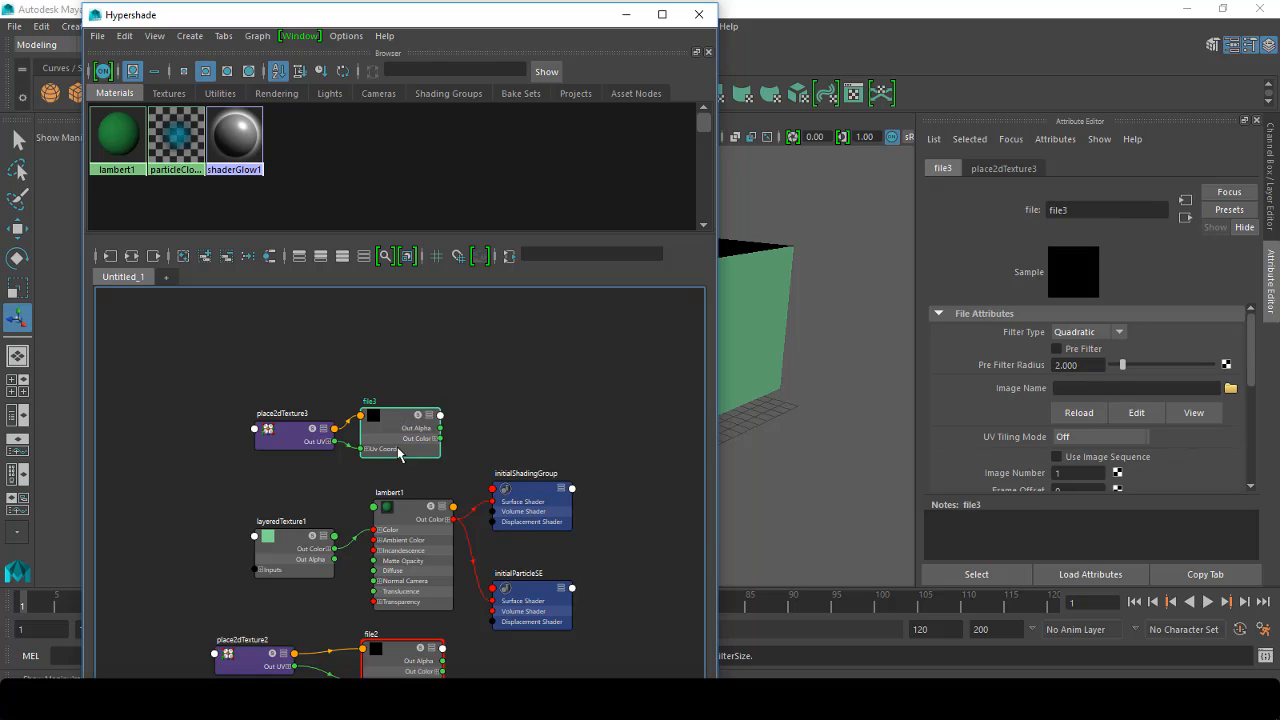
{"action": "scroll", "coordinate": [397, 452], "scroll_direction": "up", "scroll_amount": 4}
{"action": "scroll", "coordinate": [398, 453], "scroll_direction": "down", "scroll_amount": 4}
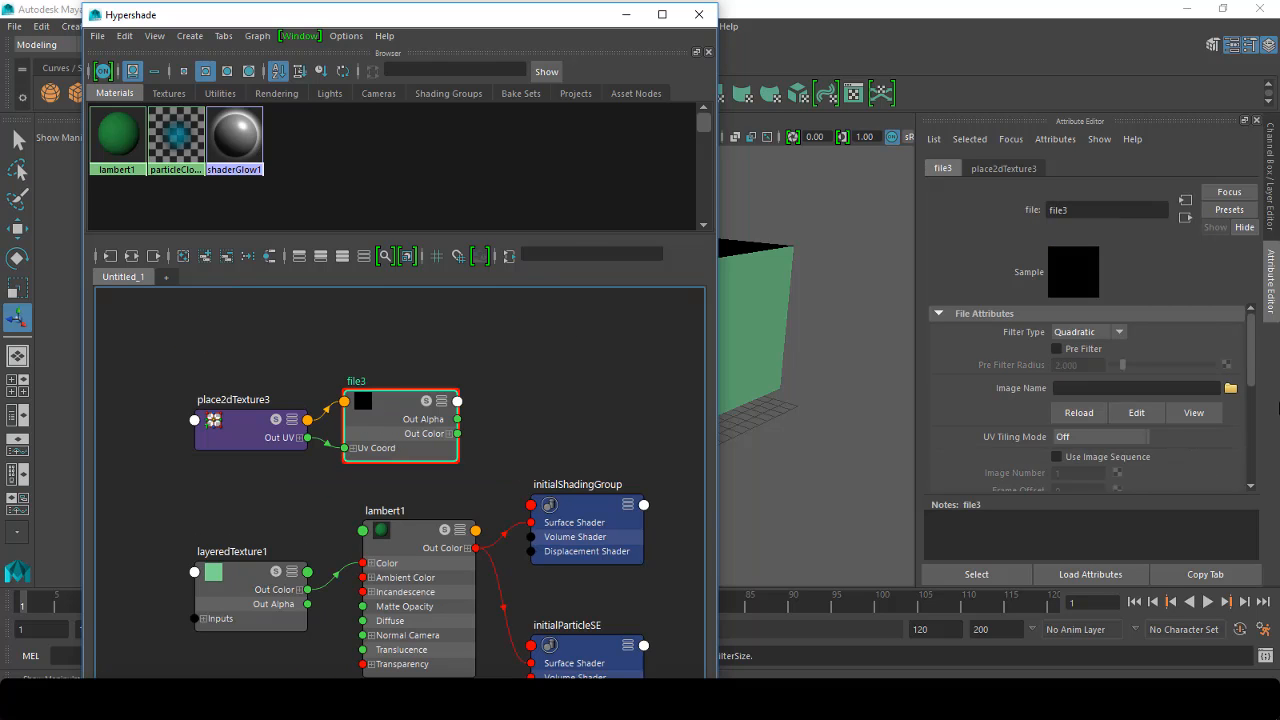
{"action": "left_click", "coordinate": [1230, 389]}
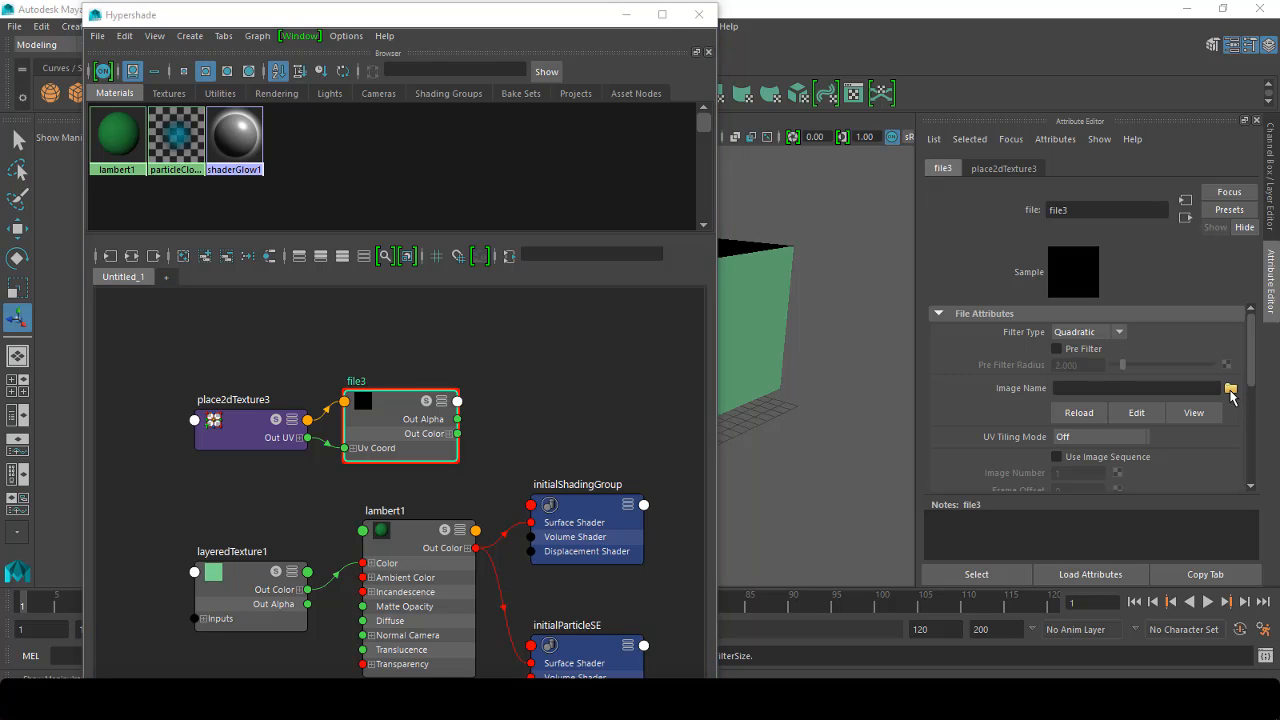
{"action": "left_click", "coordinate": [305, 183]}
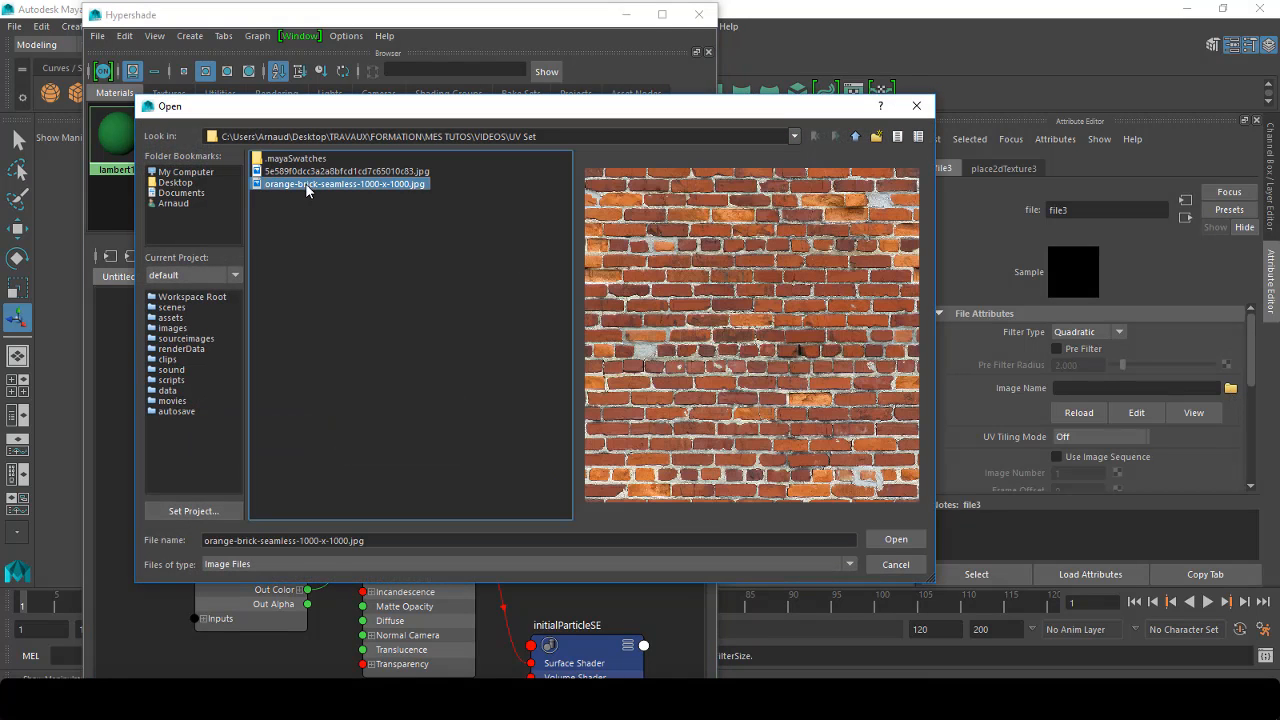
{"action": "left_click", "coordinate": [896, 539]}
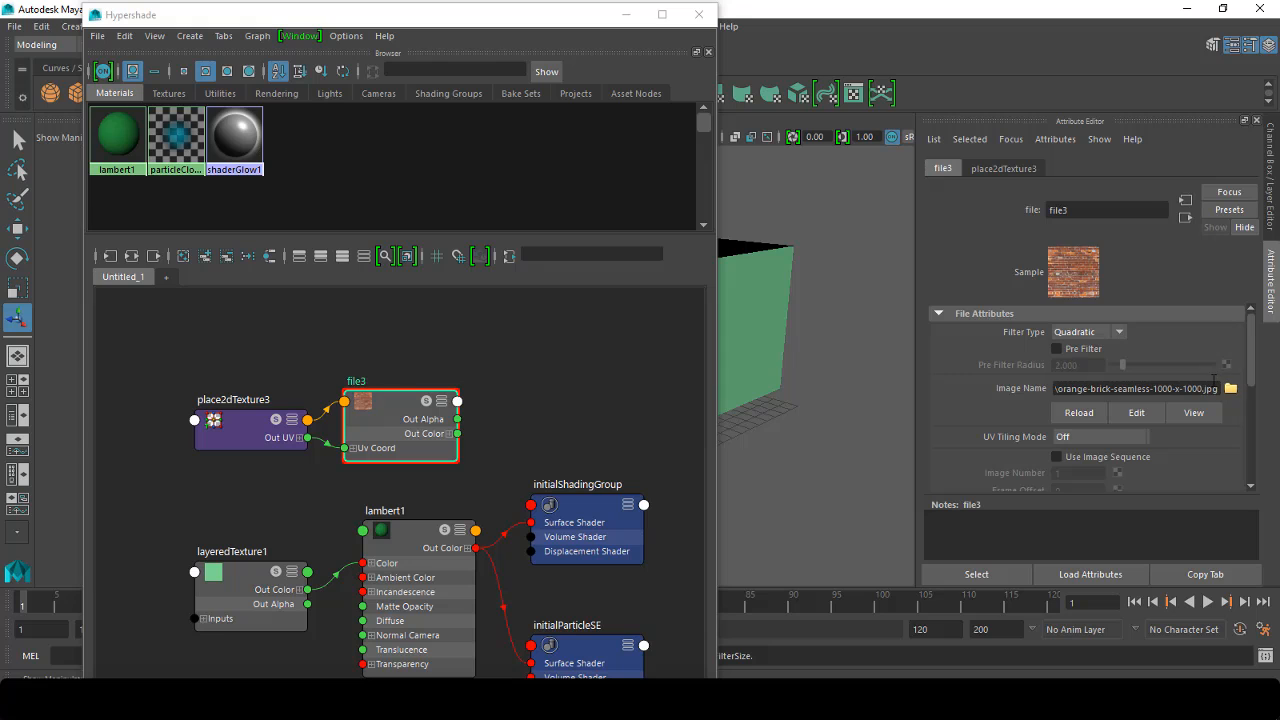
Step: Load the grunge wall image 5e589f0dcc3a2a8bfcd1cd7c65010c83.jpg into the file2 texture node
{"action": "scroll", "coordinate": [520, 625], "scroll_direction": "down", "scroll_amount": 5}
{"action": "scroll", "coordinate": [522, 635], "scroll_direction": "up", "scroll_amount": 5}
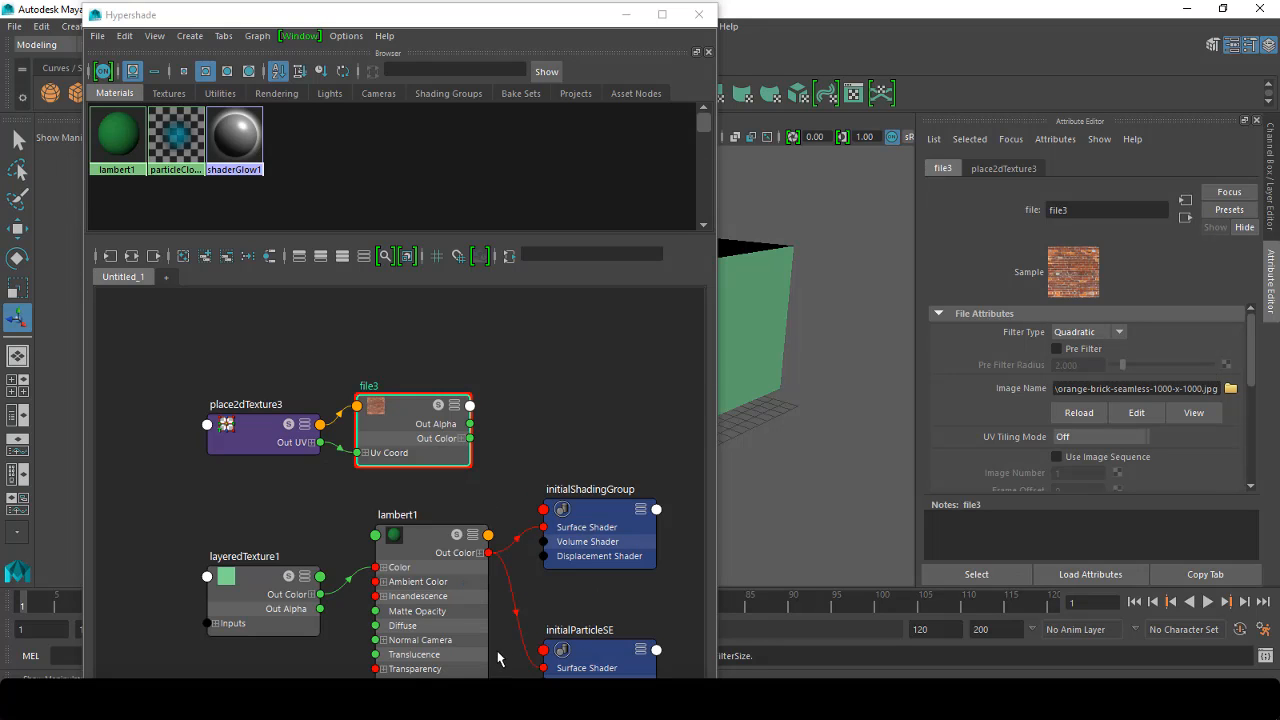
{"action": "middle_click_drag", "start_coordinate": [431, 525], "coordinate": [391, 293], "text": "alt"}
{"action": "left_click", "coordinate": [364, 508]}
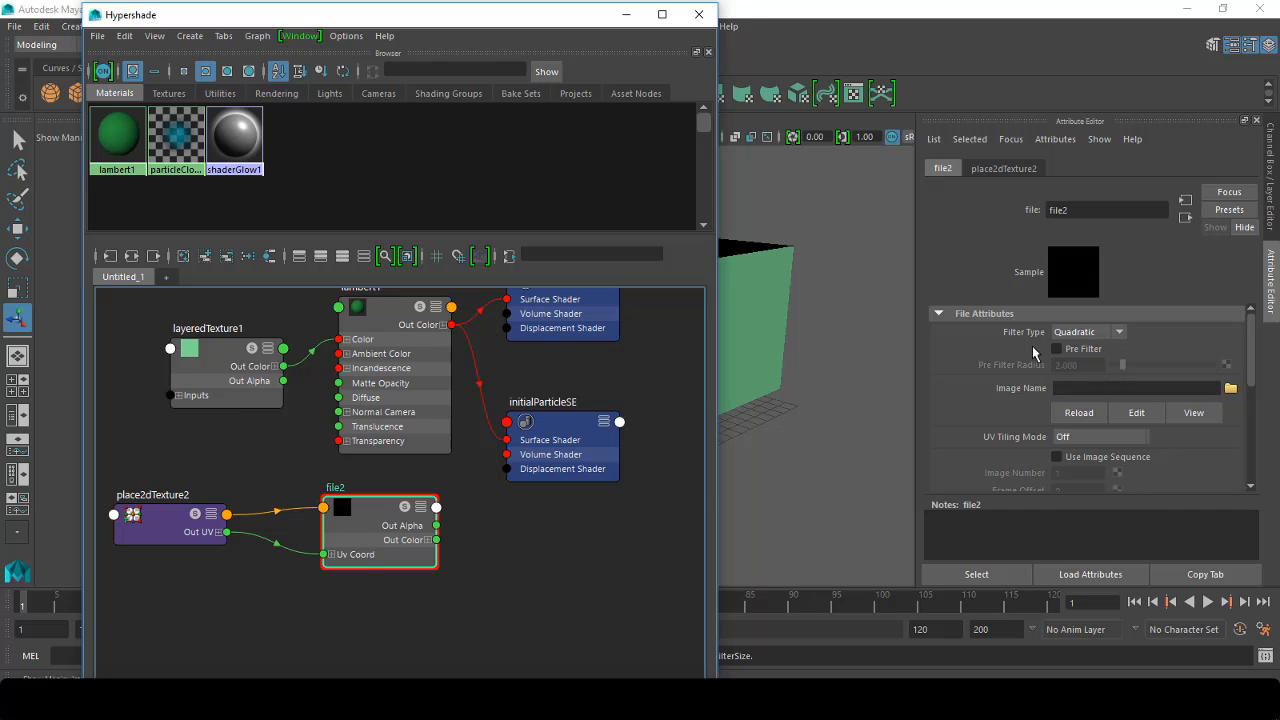
{"action": "left_click", "coordinate": [1230, 389]}
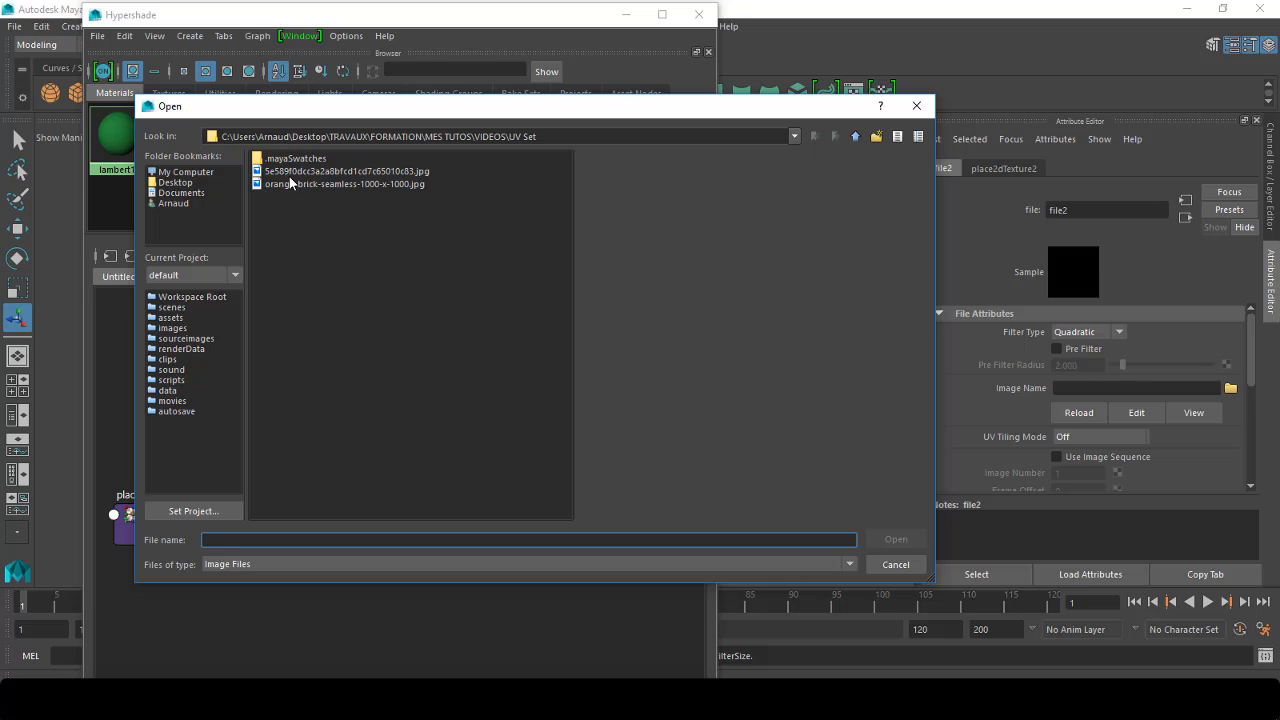
{"action": "left_click", "coordinate": [290, 171]}
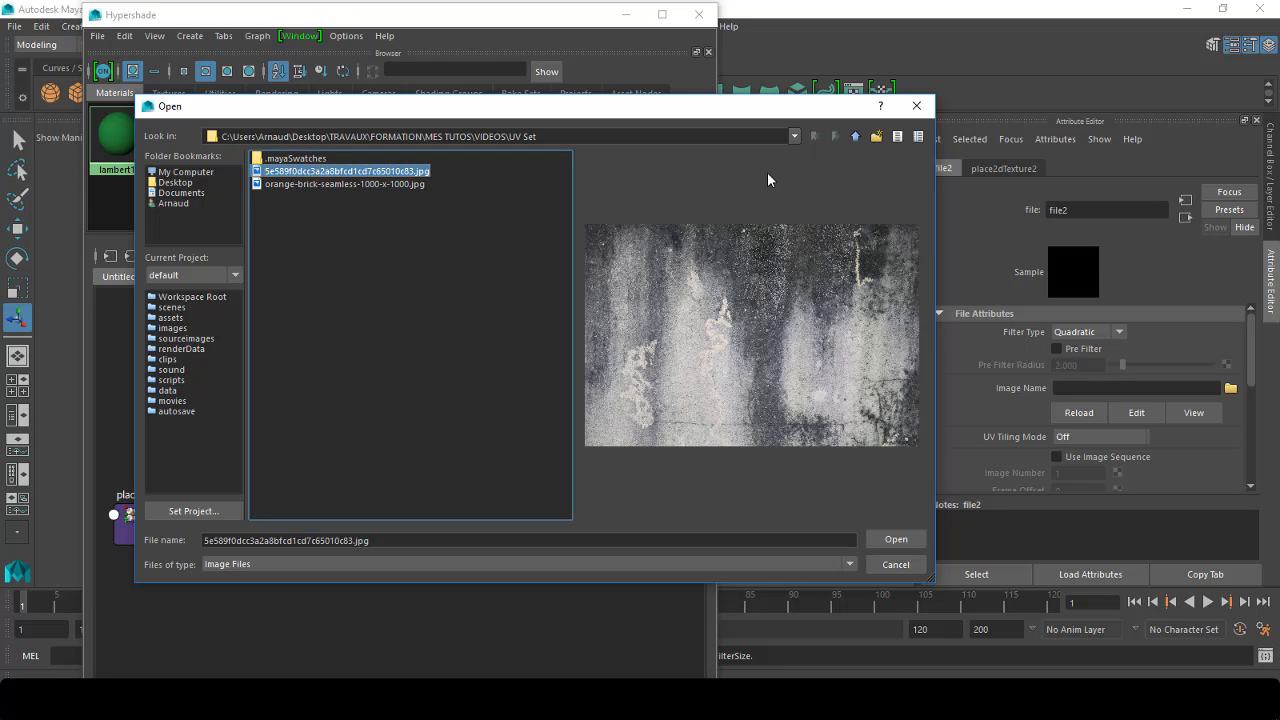
{"action": "left_click", "coordinate": [905, 546]}
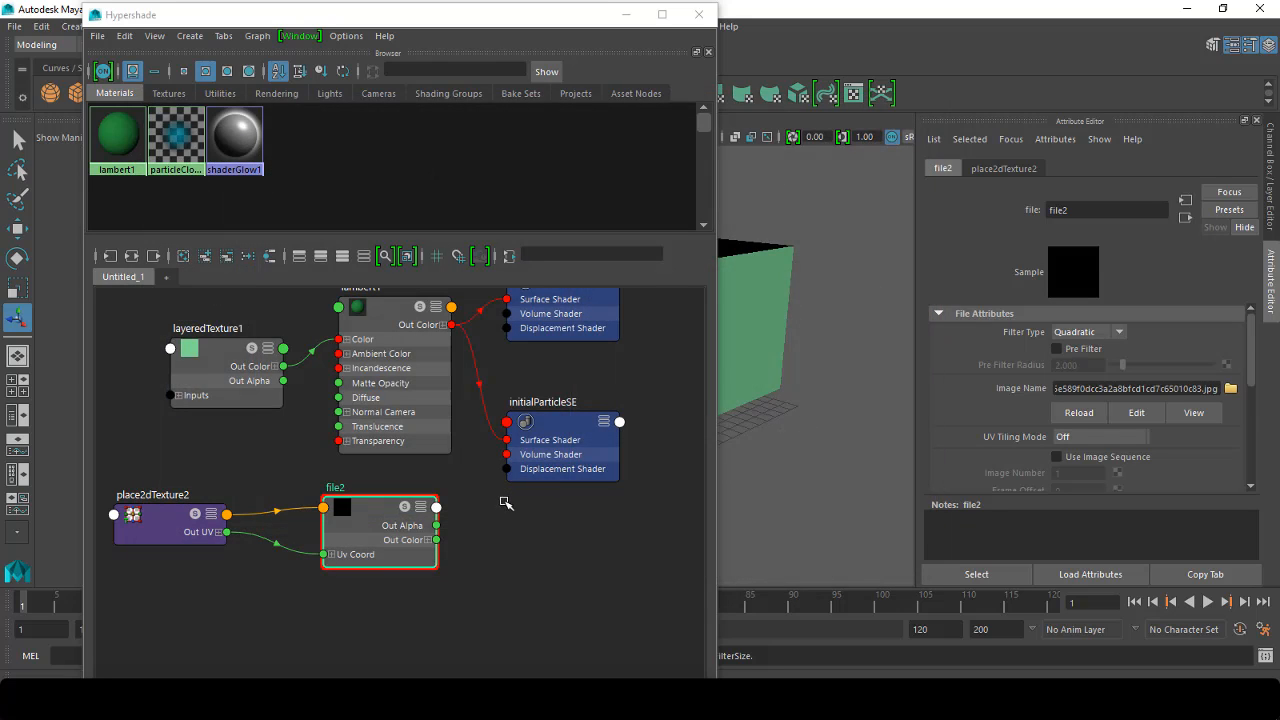
Step: Add the brick file3 and grunge file2 textures as layers of layeredTexture1 and remove its default green layer
{"action": "right_click_drag", "start_coordinate": [469, 553], "coordinate": [445, 384], "text": "alt"}
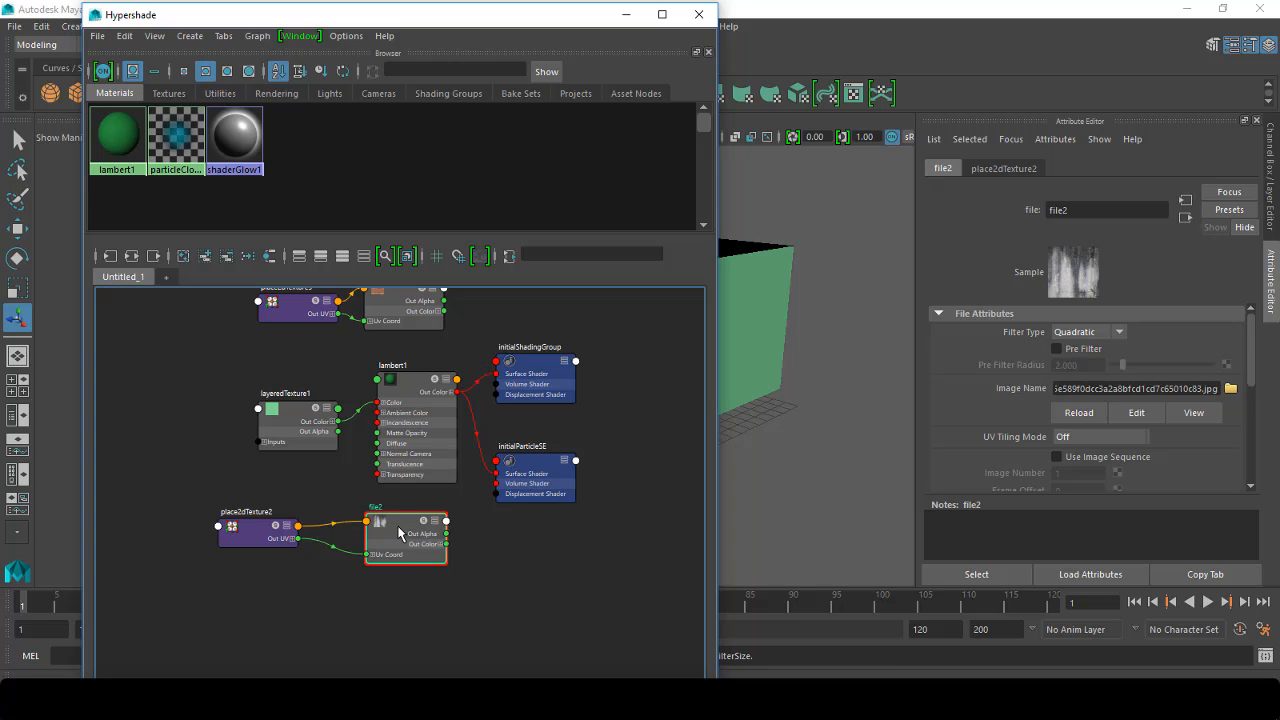
{"action": "left_click", "coordinate": [410, 382]}
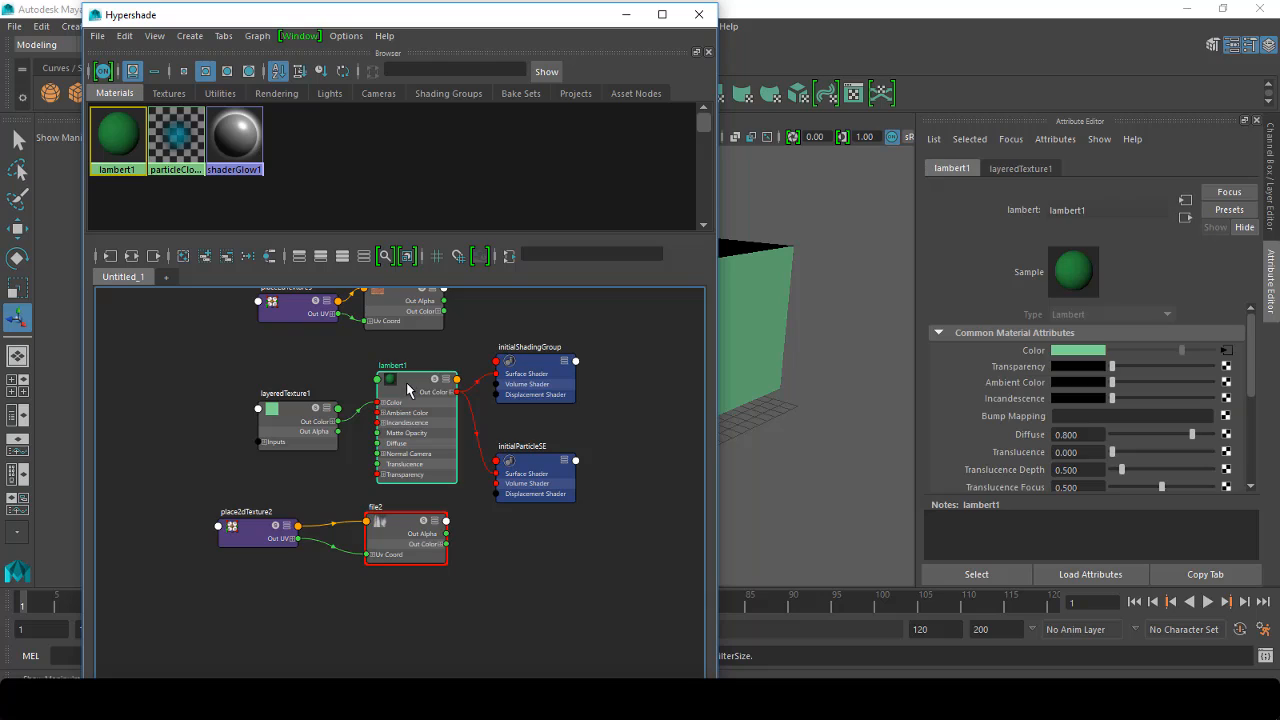
{"action": "left_click", "coordinate": [300, 415]}
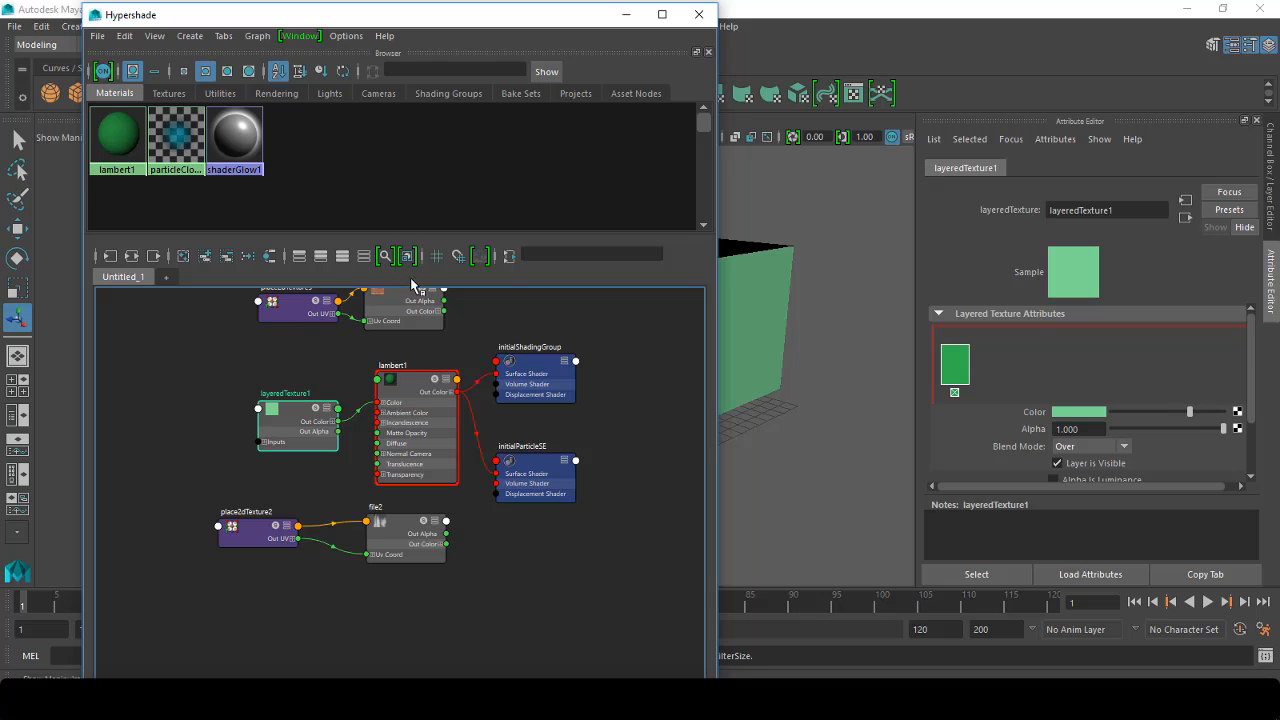
{"action": "scroll", "coordinate": [423, 334], "scroll_direction": "up", "scroll_amount": 2}
{"action": "middle_click_drag", "start_coordinate": [426, 326], "coordinate": [426, 438], "text": "alt"}
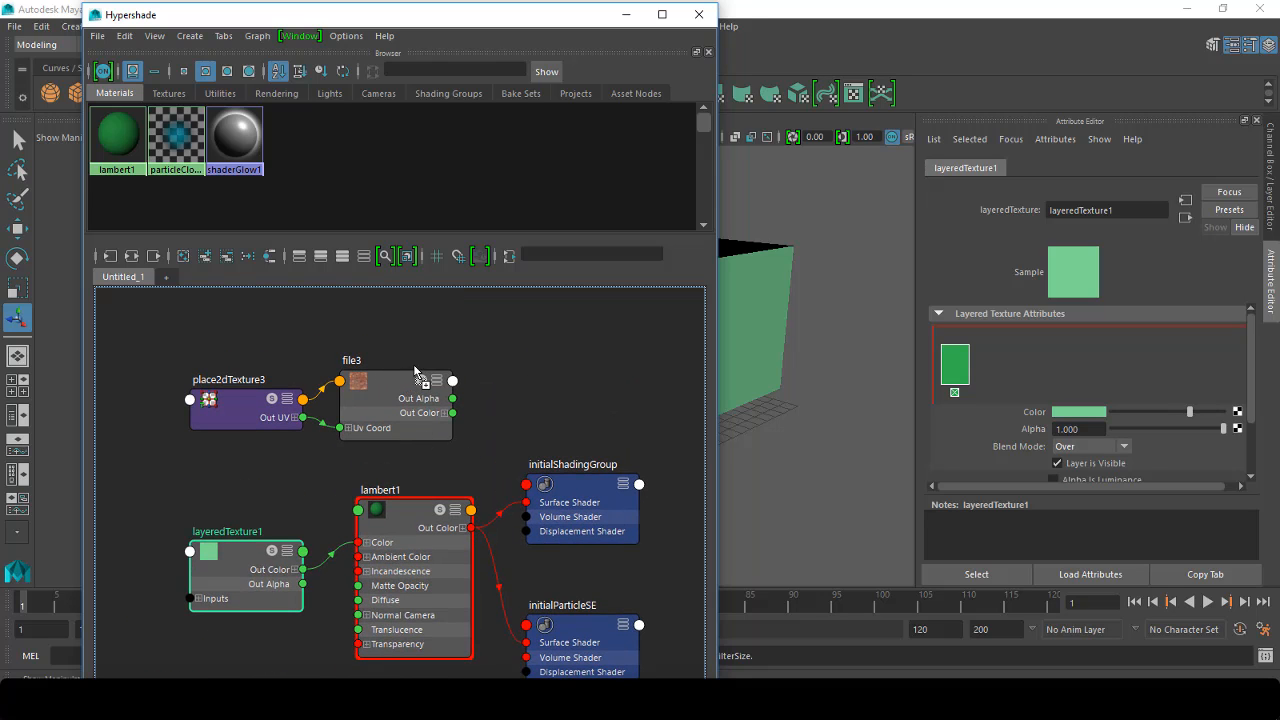
{"action": "middle_click_drag", "start_coordinate": [405, 375], "coordinate": [1088, 375]}
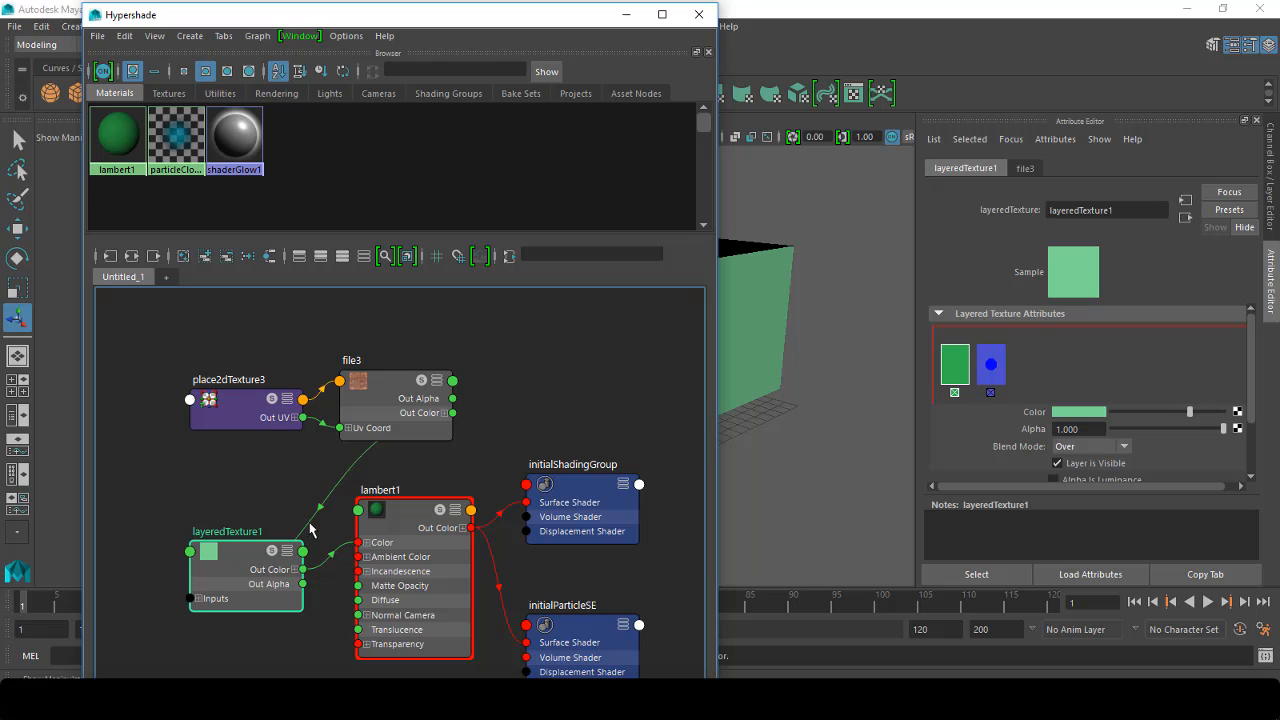
{"action": "middle_click_drag", "start_coordinate": [488, 483], "coordinate": [506, 309], "text": "alt"}
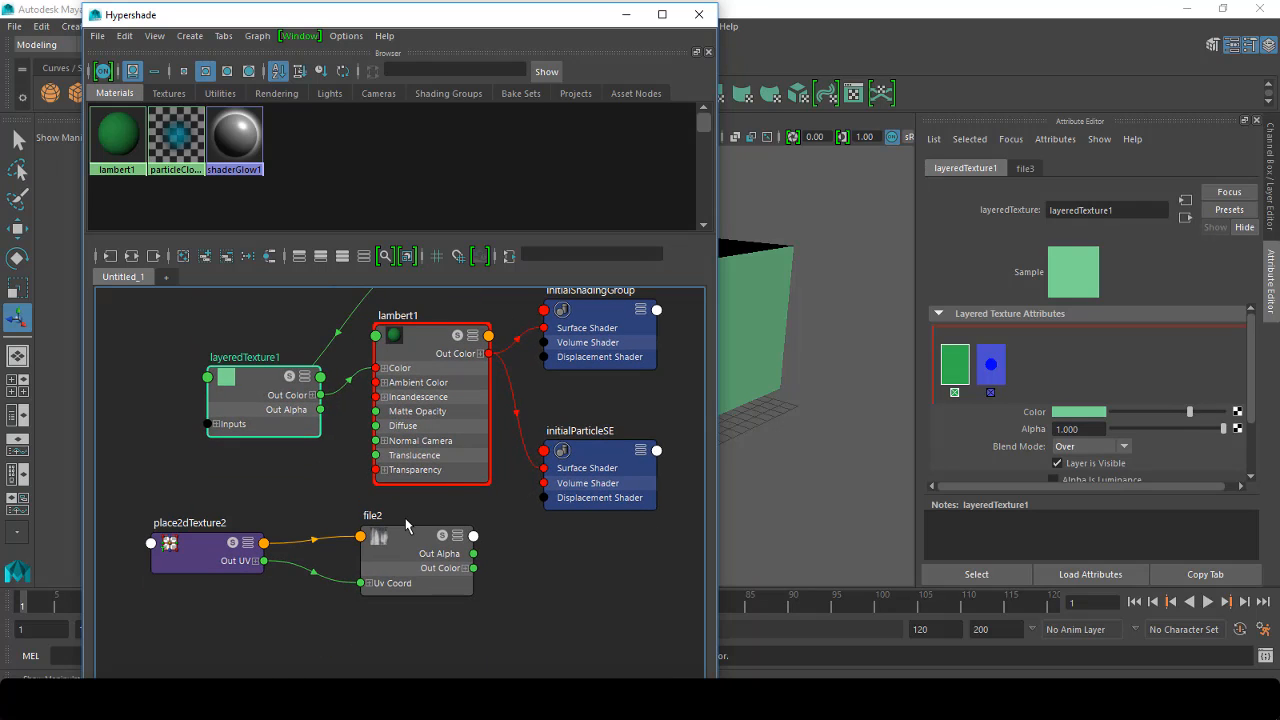
{"action": "middle_click_drag", "start_coordinate": [409, 537], "coordinate": [1056, 371]}
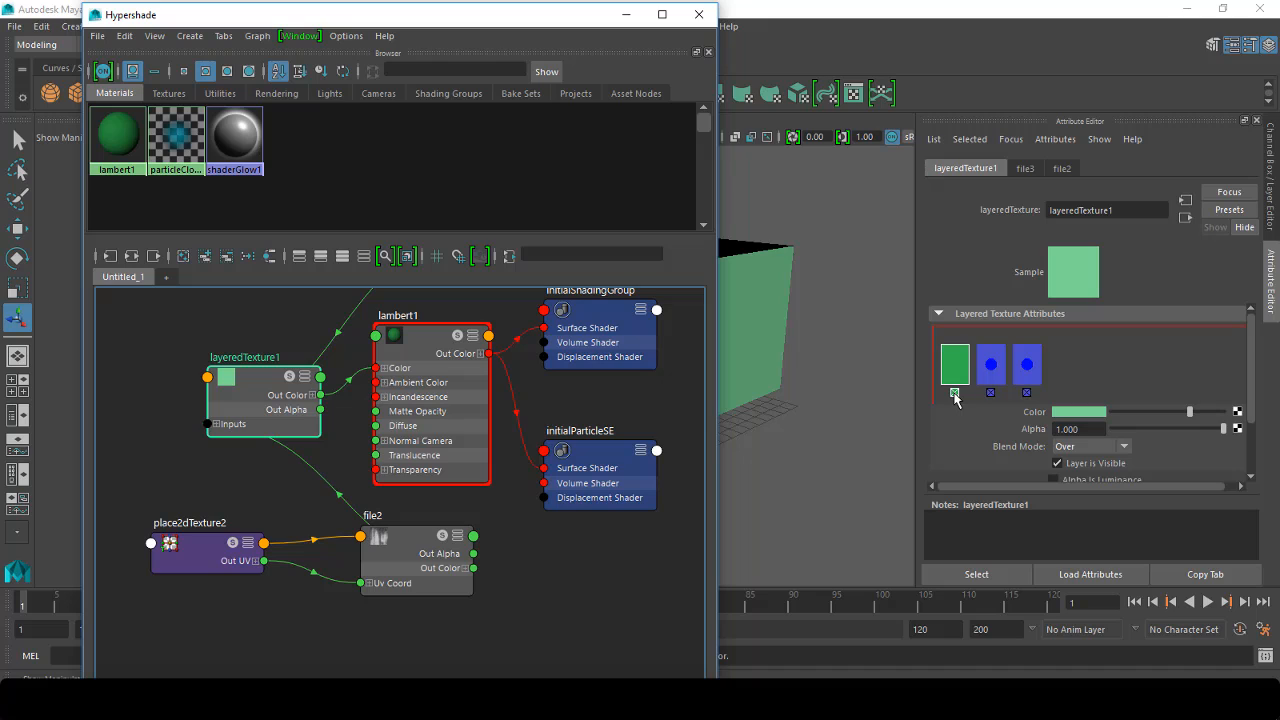
{"action": "left_click", "coordinate": [954, 394]}
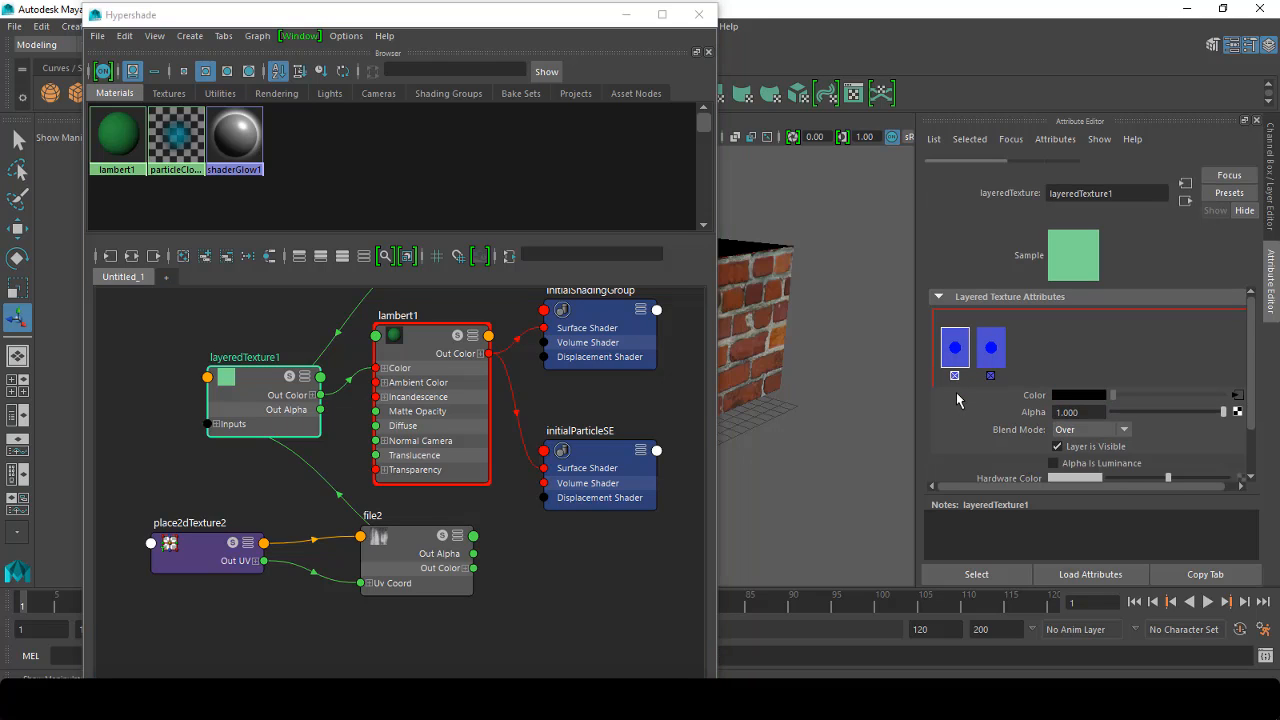
Step: Rename the file2 texture node as Grunge
{"action": "double_click", "coordinate": [372, 516]}
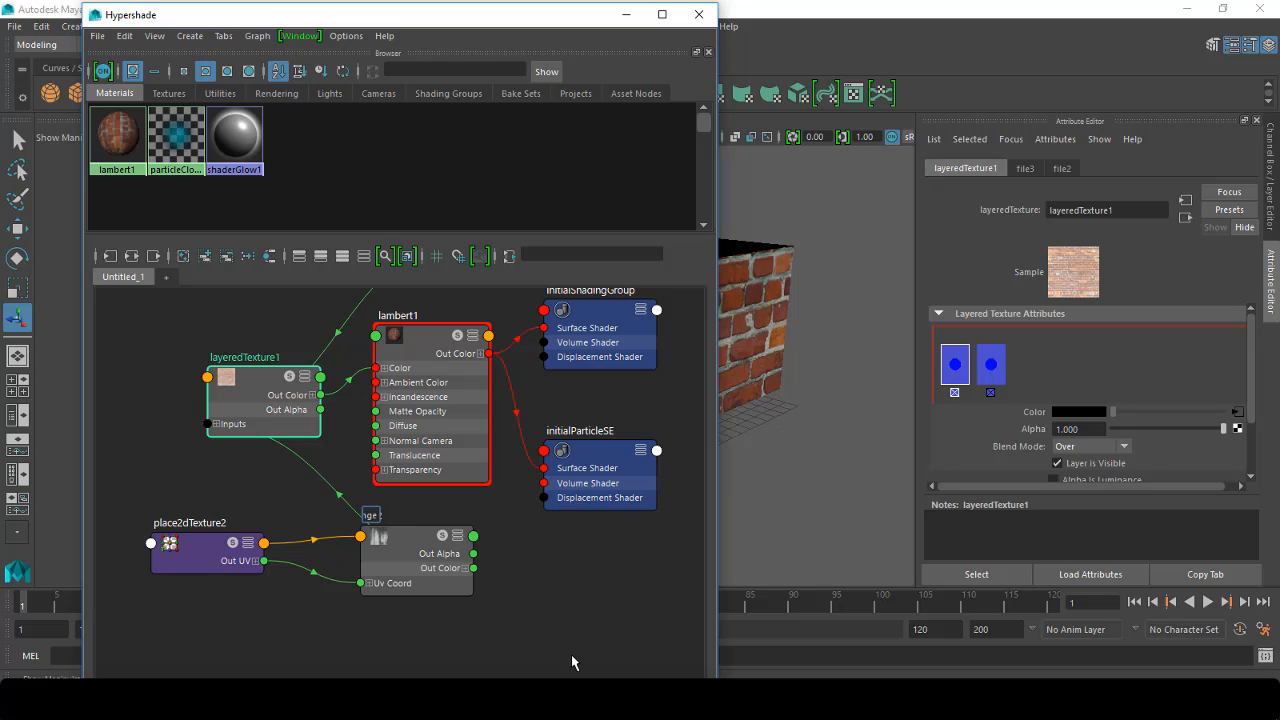
{"action": "type", "text": "Grunge"}
{"action": "key", "text": "Return"}
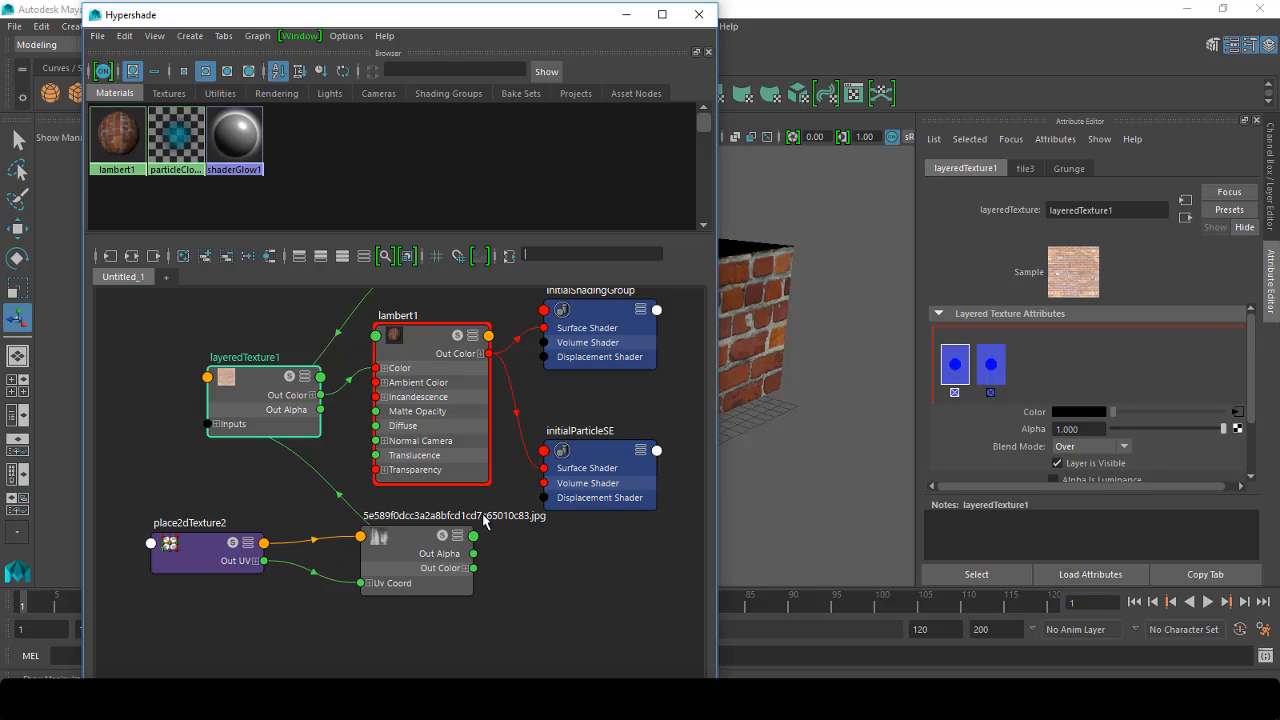
{"action": "left_click", "coordinate": [503, 549]}
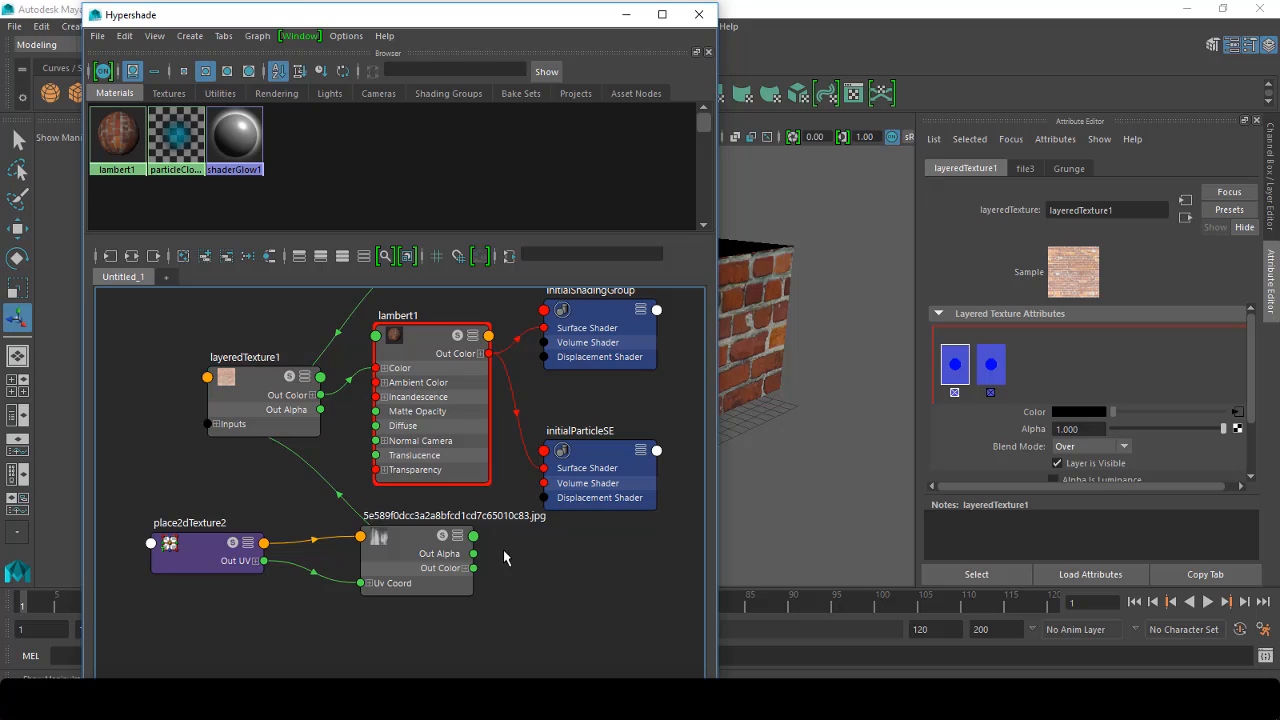
Step: Move the Grunge texture node and its place2dTexture2 node further down, away from the layeredTexture1 and lambert1 nodes
{"action": "left_click", "coordinate": [407, 541]}
{"action": "left_click_drag", "start_coordinate": [407, 541], "coordinate": [338, 593]}
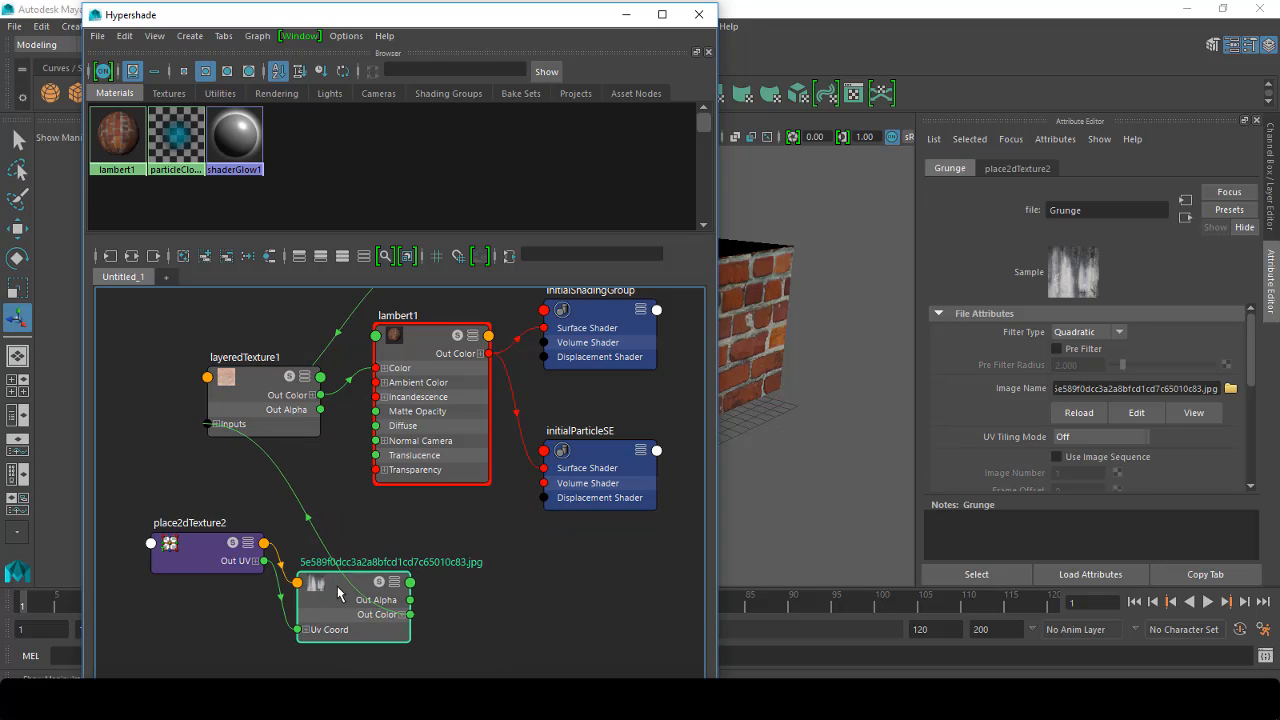
{"action": "left_click_drag", "start_coordinate": [216, 541], "coordinate": [160, 587]}
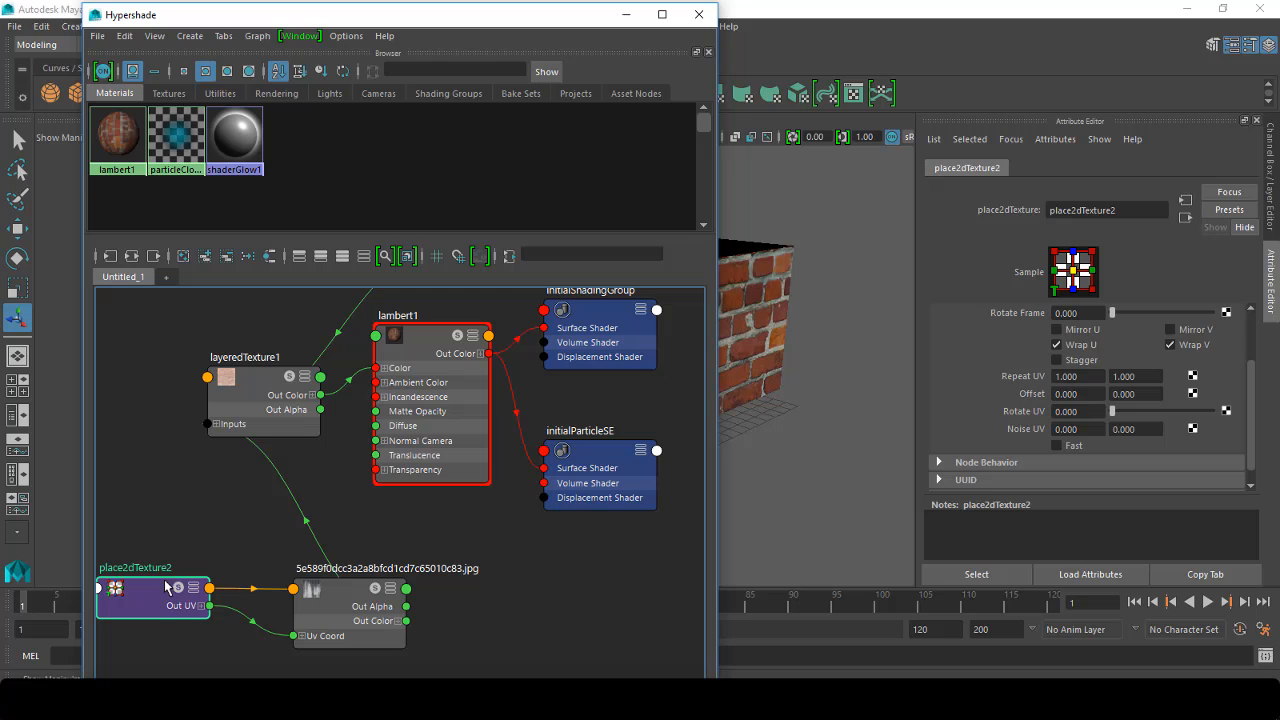
{"action": "left_click", "coordinate": [340, 588]}
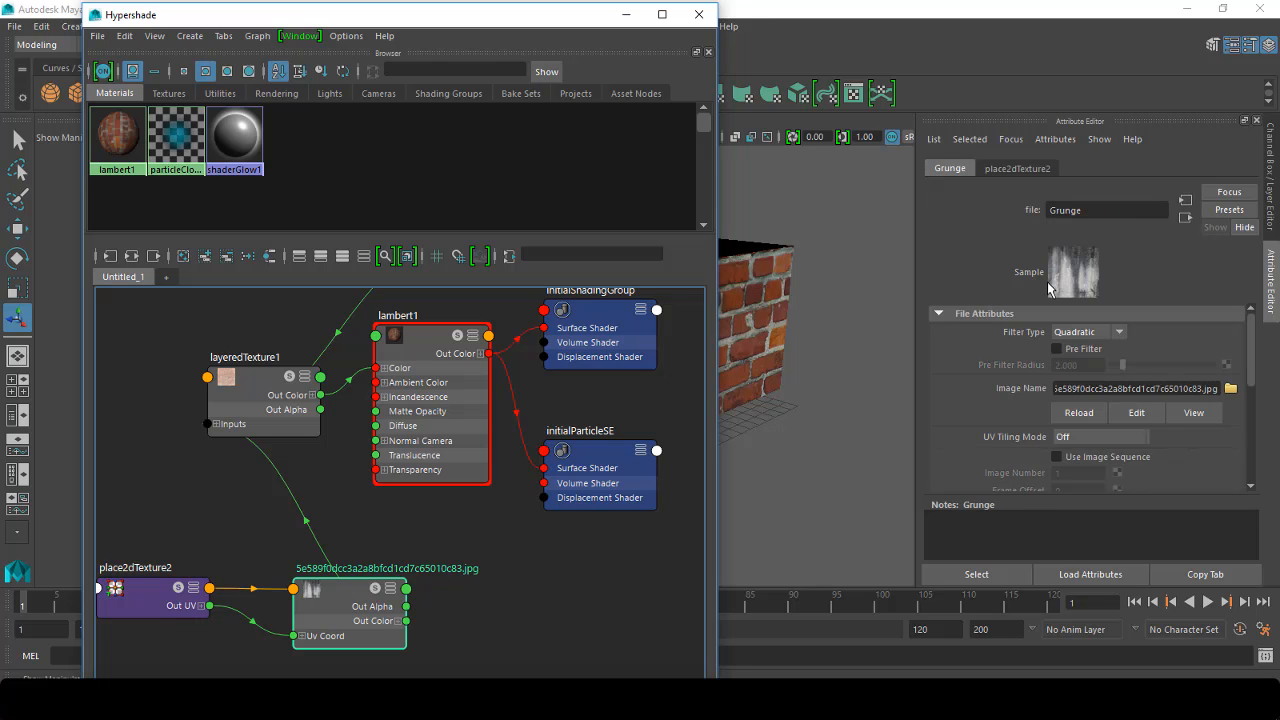
Step: Rename the file3 texture node as Brick
{"action": "scroll", "coordinate": [543, 392], "scroll_direction": "up", "scroll_amount": 5}
{"action": "scroll", "coordinate": [543, 392], "scroll_direction": "down", "scroll_amount": 5}
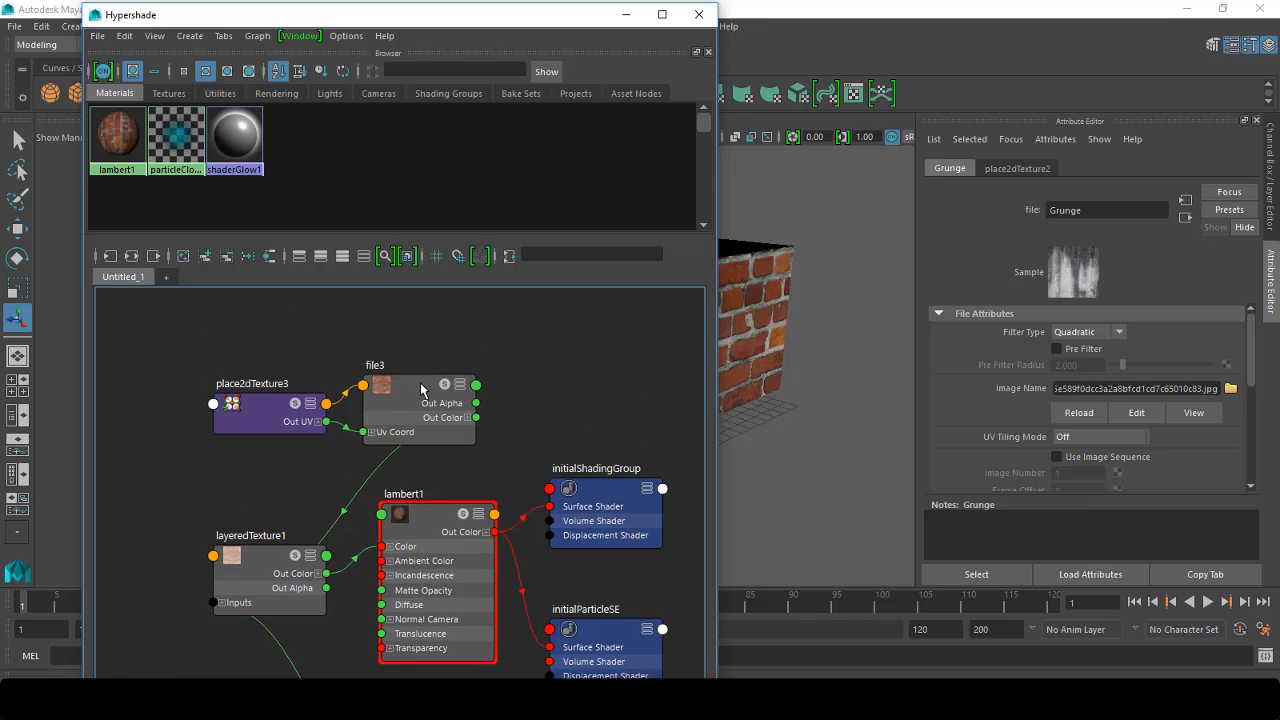
{"action": "left_click", "coordinate": [422, 390]}
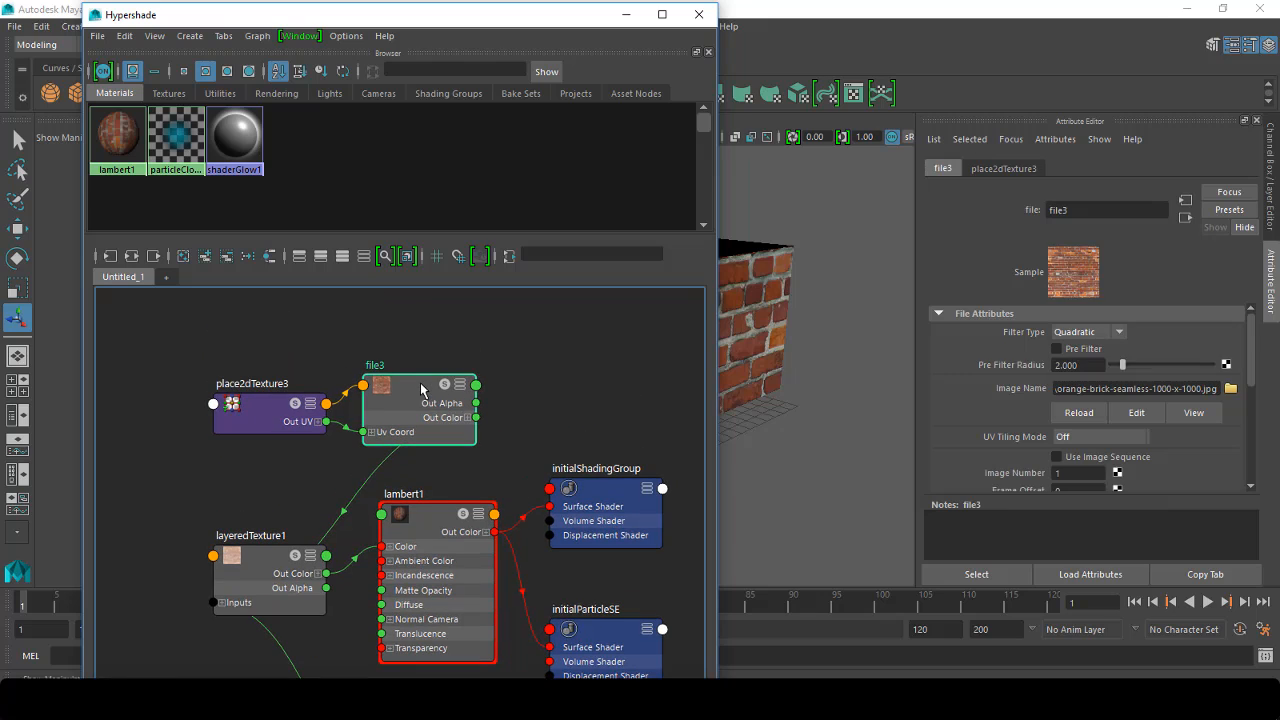
{"action": "double_click", "coordinate": [374, 365]}
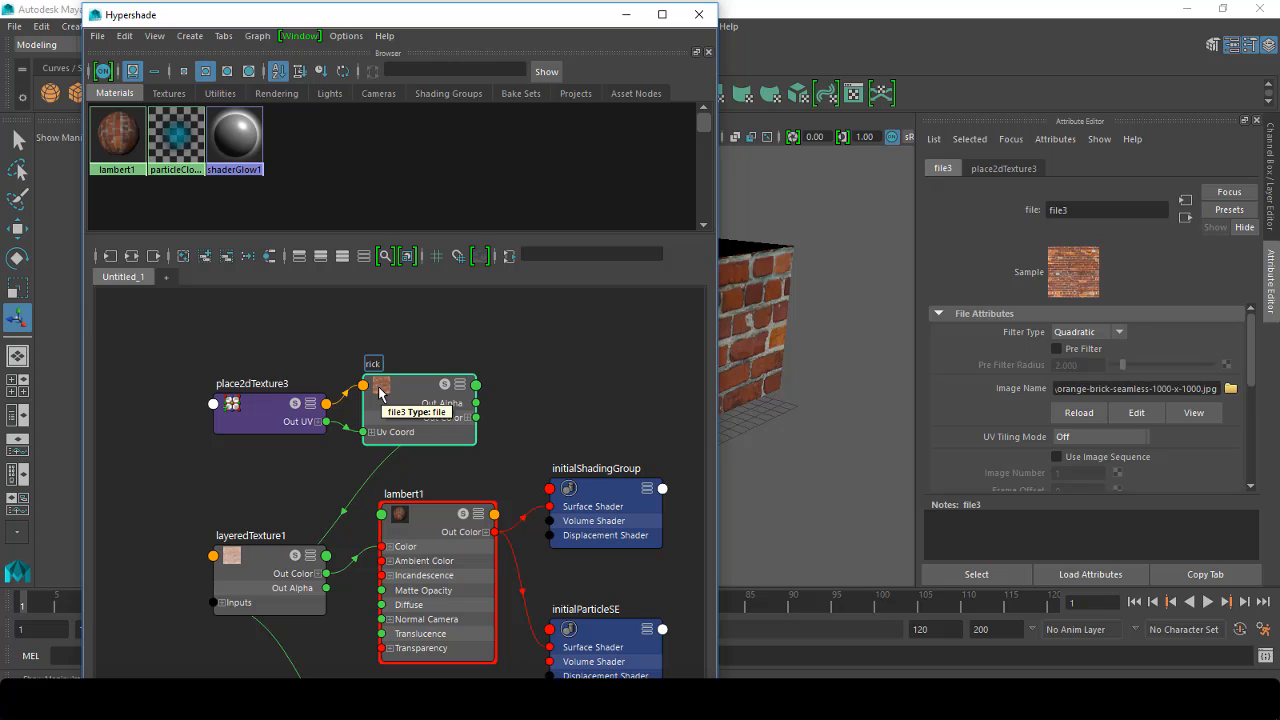
{"action": "type", "text": "Brick"}
{"action": "key", "text": "Return"}
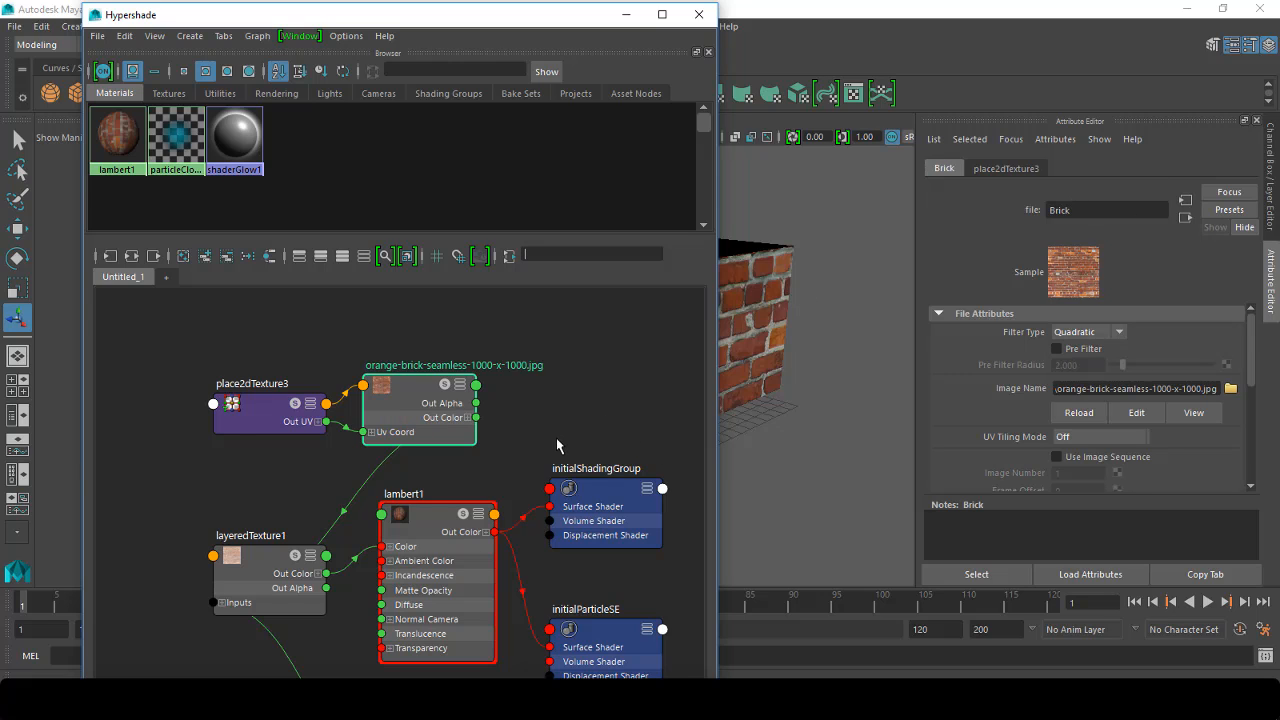
Step: Set the Brick layer's blend mode in layeredTexture1 to Multiply, and close the Hypershade to inspect the textured box
{"action": "left_click", "coordinate": [264, 553]}
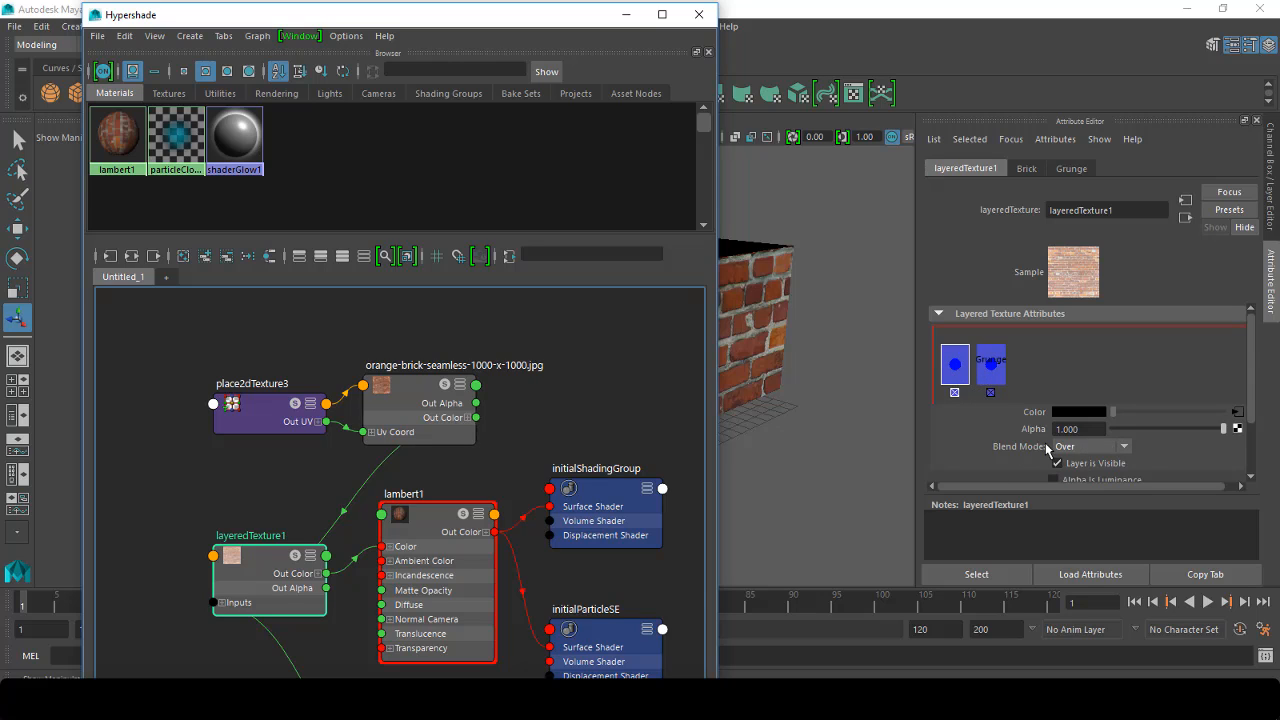
{"action": "left_click", "coordinate": [955, 365]}
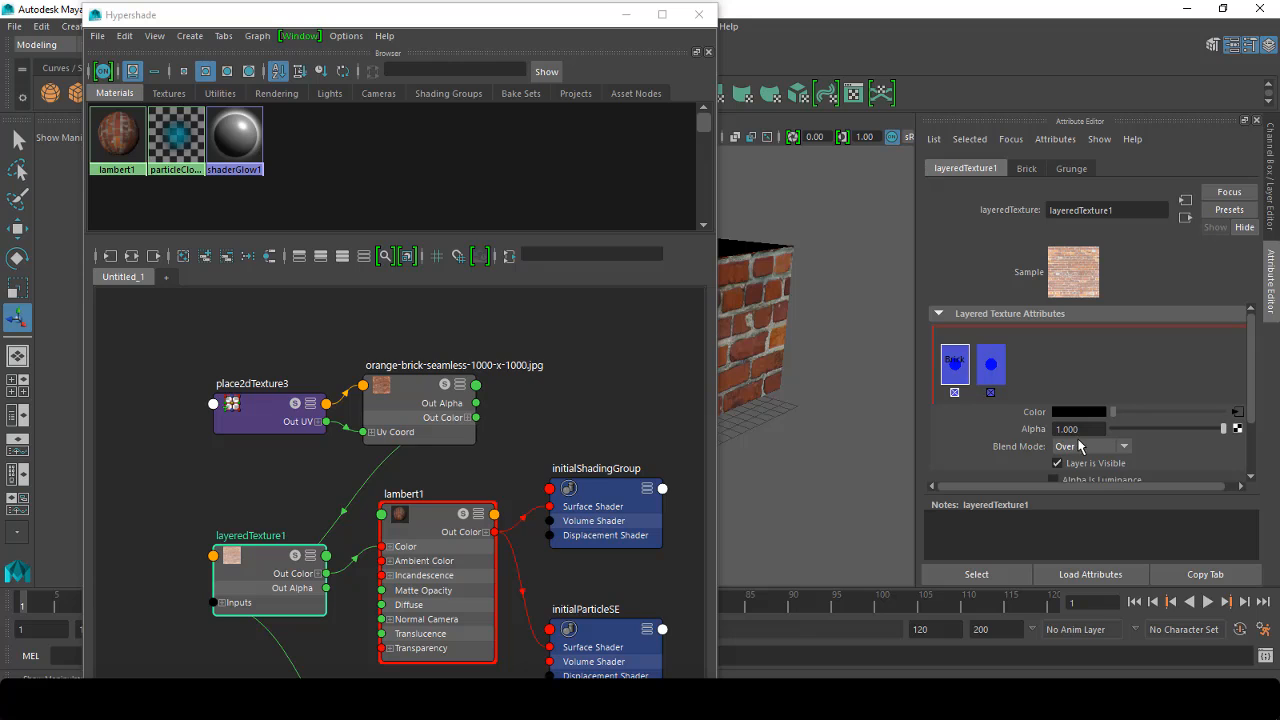
{"action": "left_click", "coordinate": [1124, 447]}
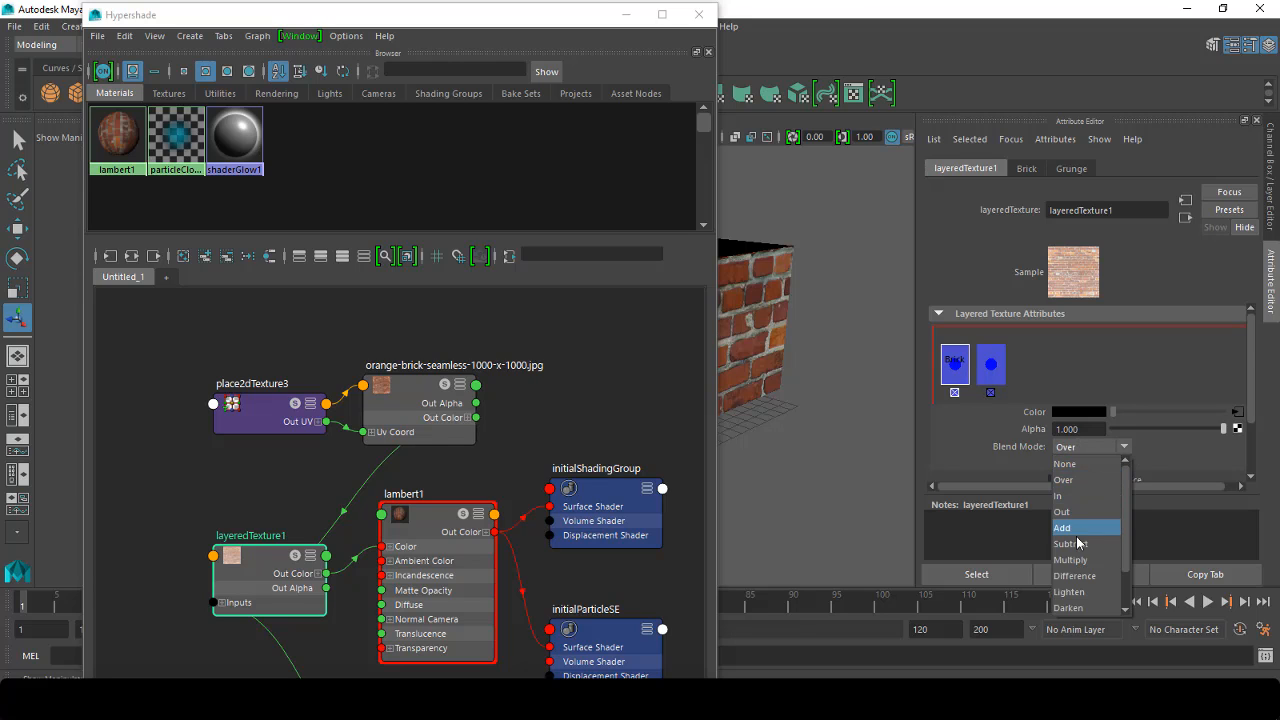
{"action": "left_click", "coordinate": [1077, 562]}
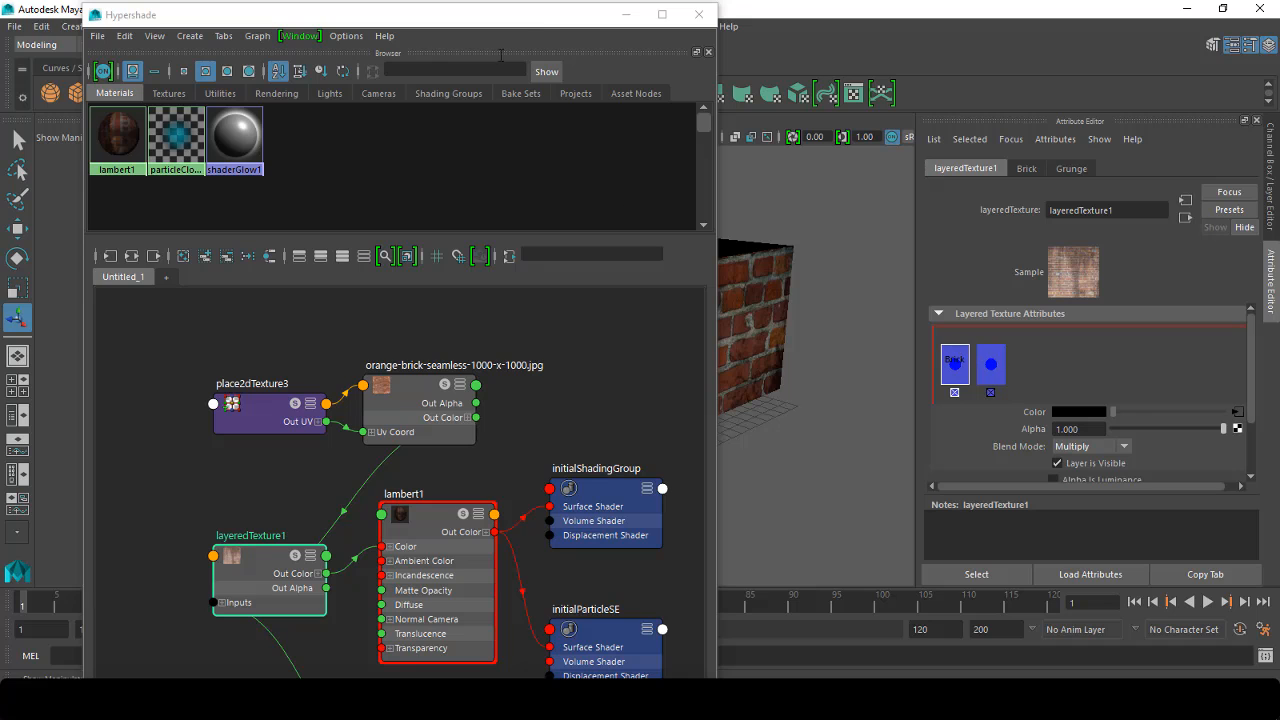
{"action": "left_click_drag", "start_coordinate": [520, 22], "coordinate": [465, 136]}
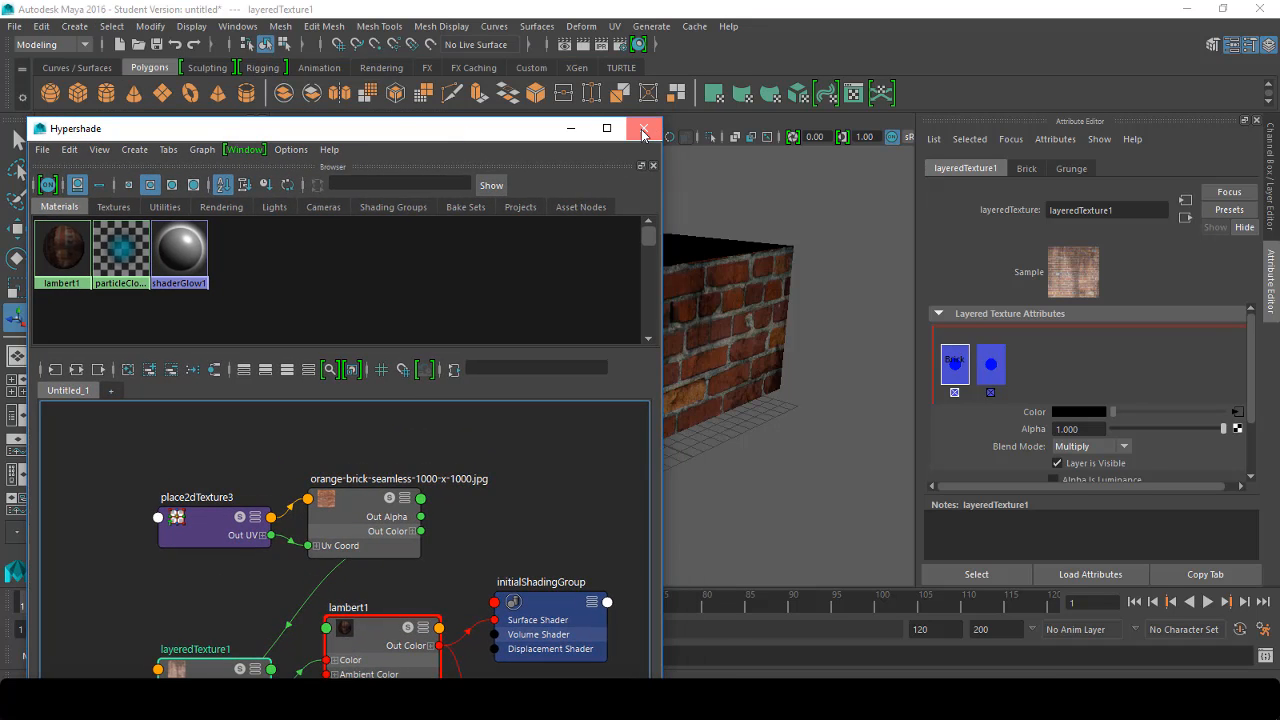
{"action": "left_click", "coordinate": [643, 134]}
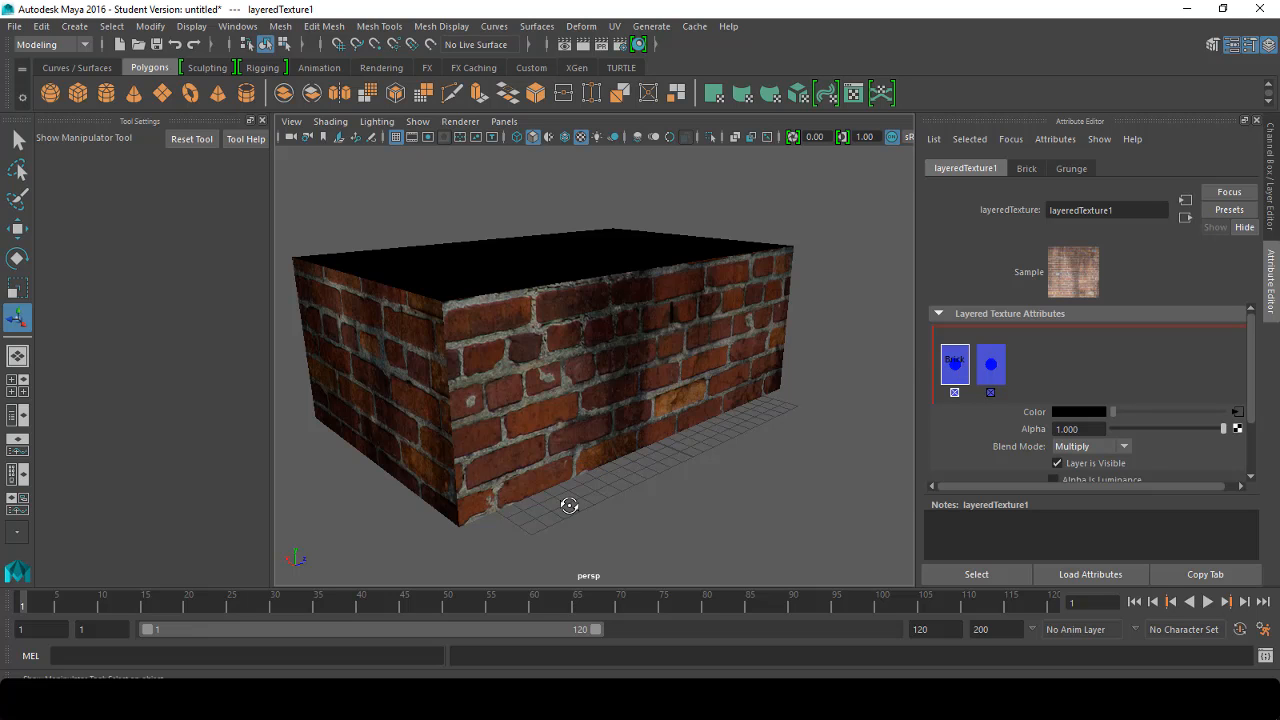
{"action": "left_click_drag", "start_coordinate": [566, 508], "coordinate": [585, 490], "text": "alt"}
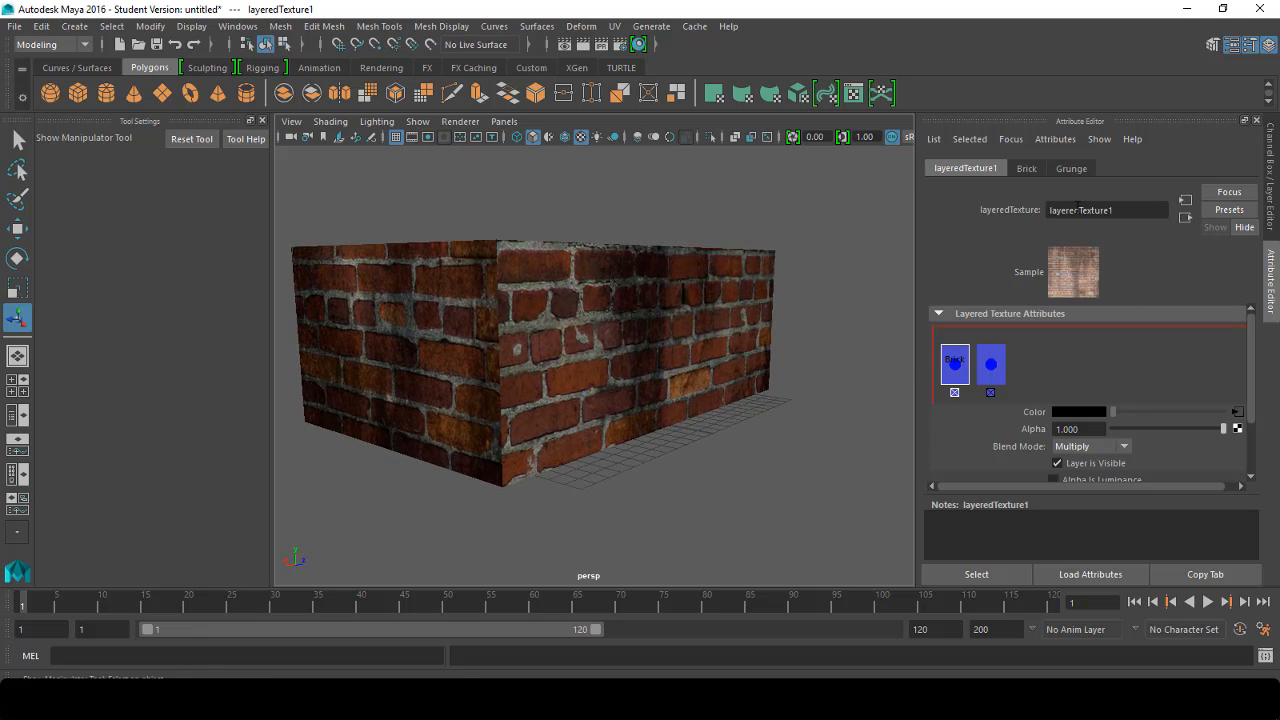
{"action": "left_click", "coordinate": [1030, 170]}
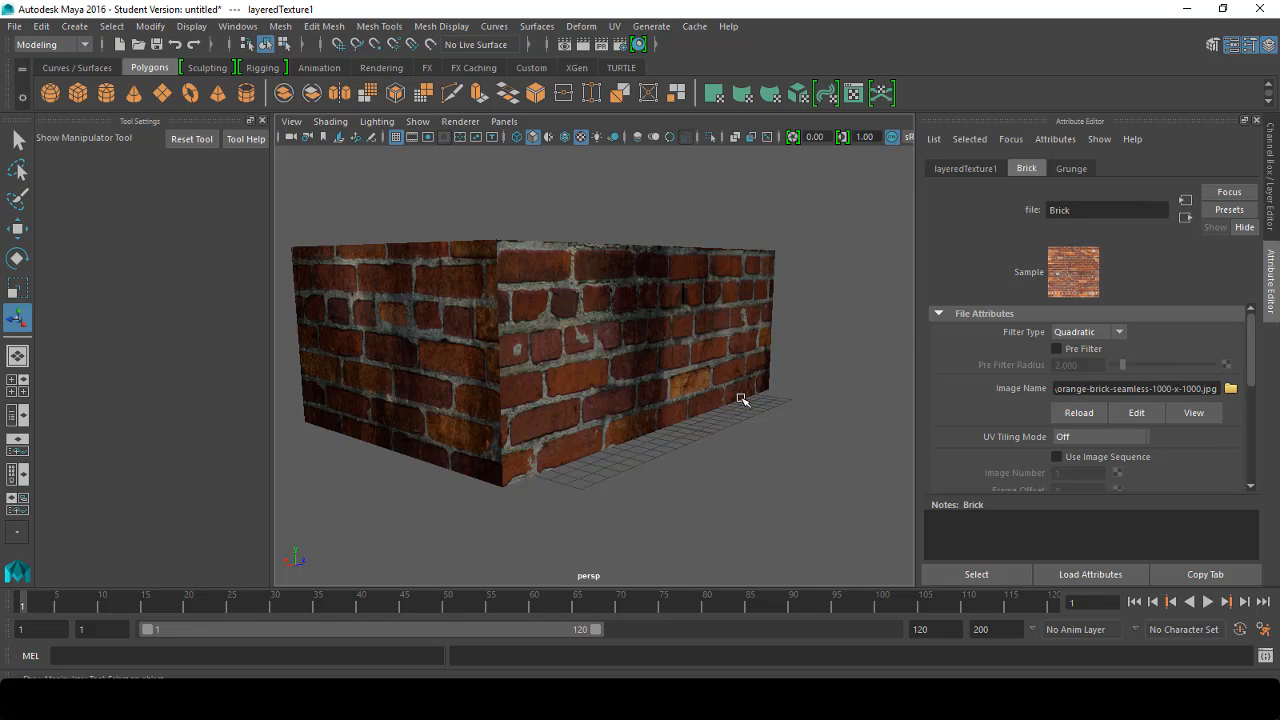
{"action": "left_click_drag", "start_coordinate": [737, 397], "coordinate": [716, 406], "text": "alt"}
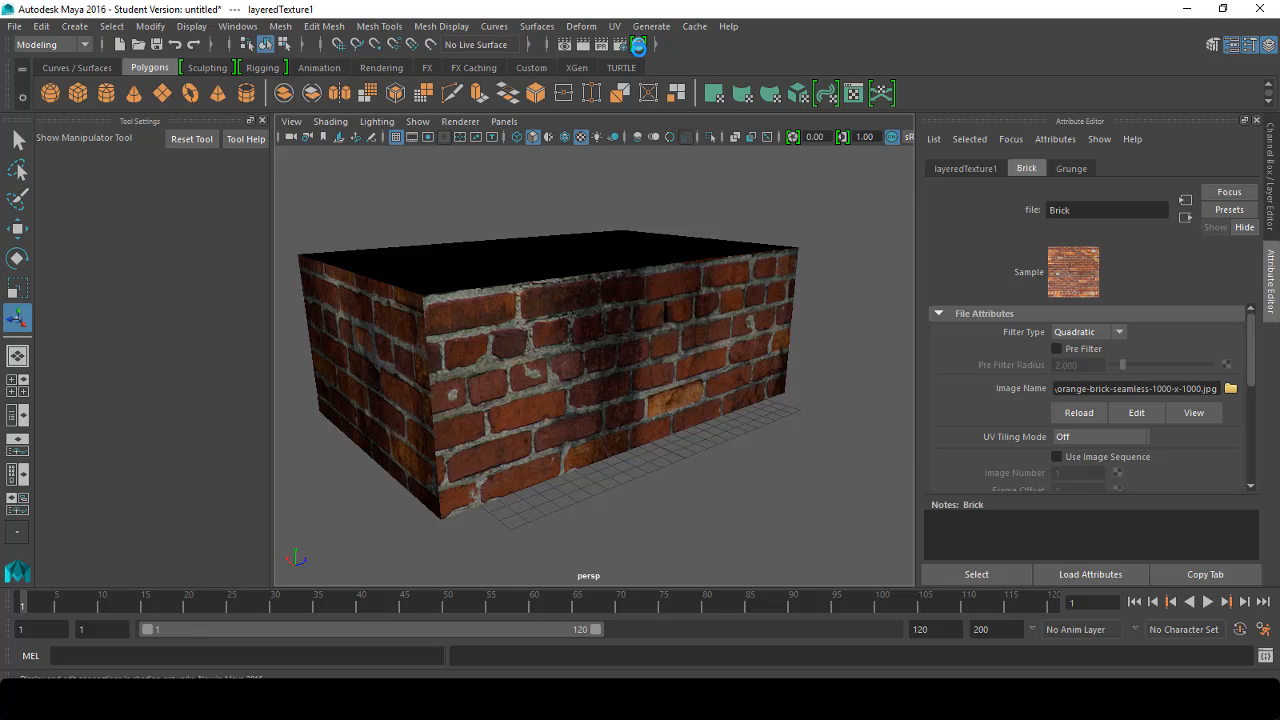
Step: Reopen the Hypershade and set the Repeat UV of the brick texture's place2dTexture3 node to 4 by 4
{"action": "left_click", "coordinate": [638, 44]}
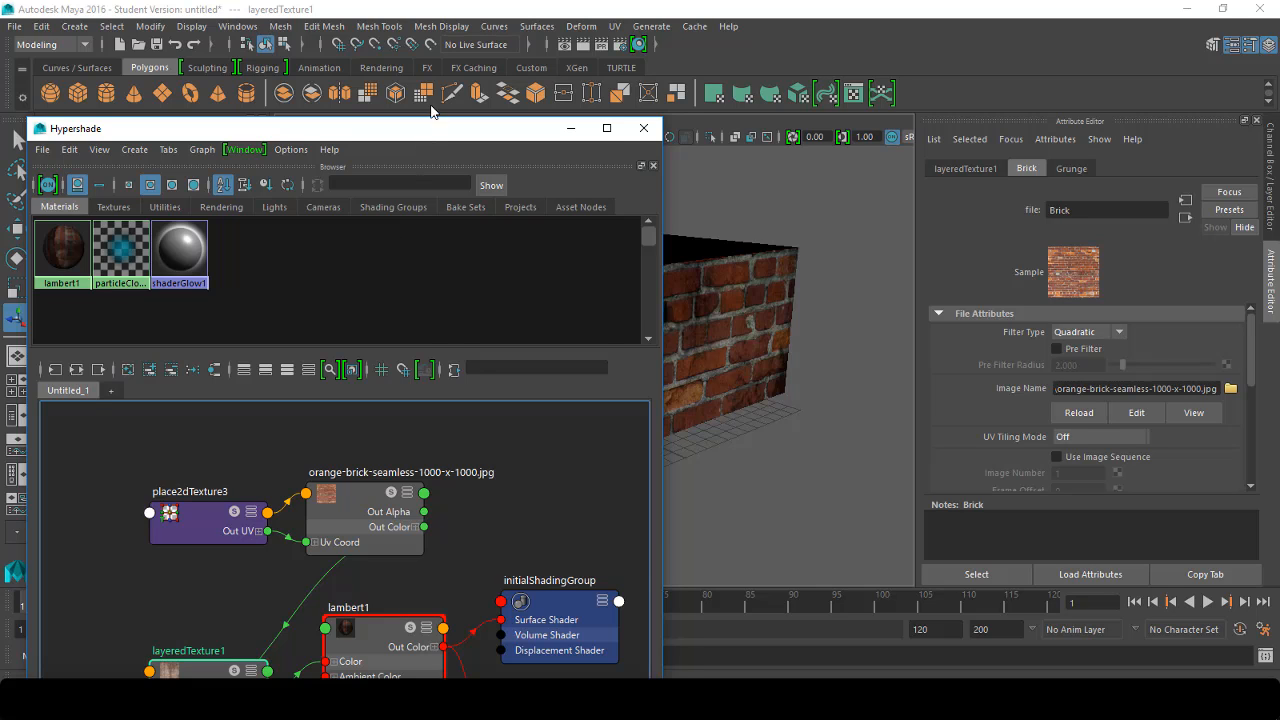
{"action": "left_click_drag", "start_coordinate": [420, 130], "coordinate": [438, 24]}
{"action": "left_click", "coordinate": [372, 390]}
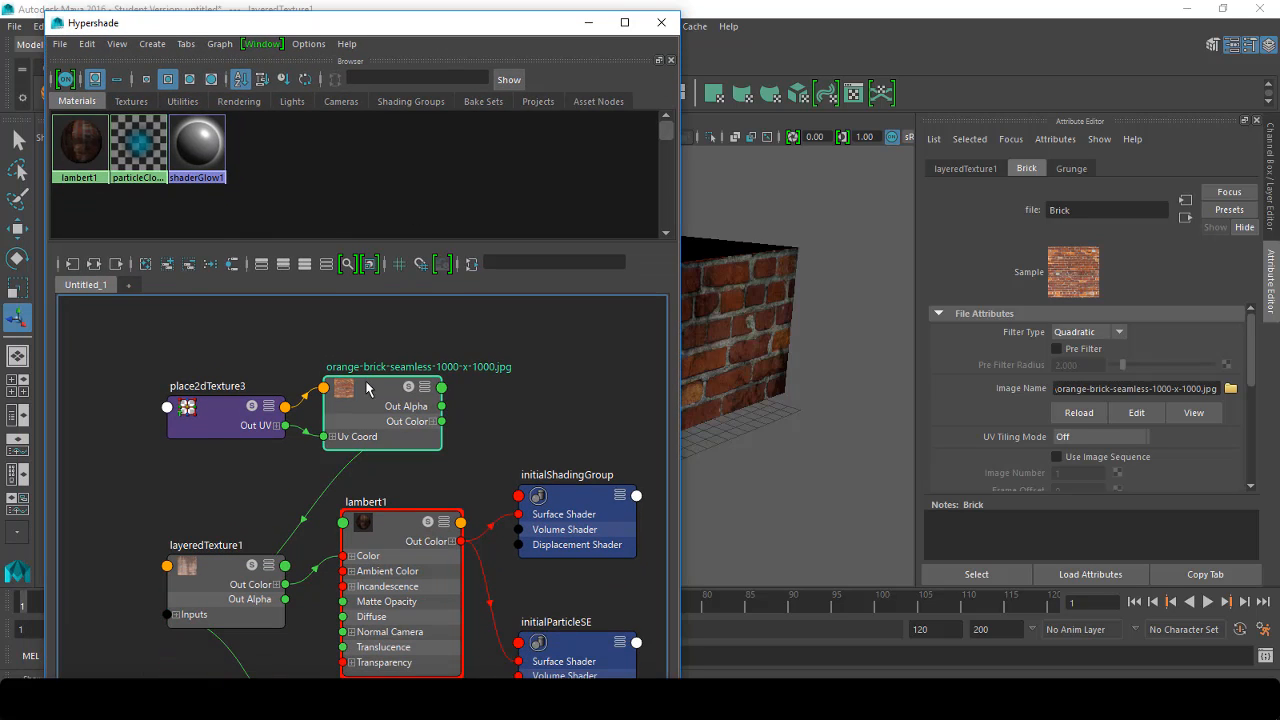
{"action": "left_click", "coordinate": [213, 408]}
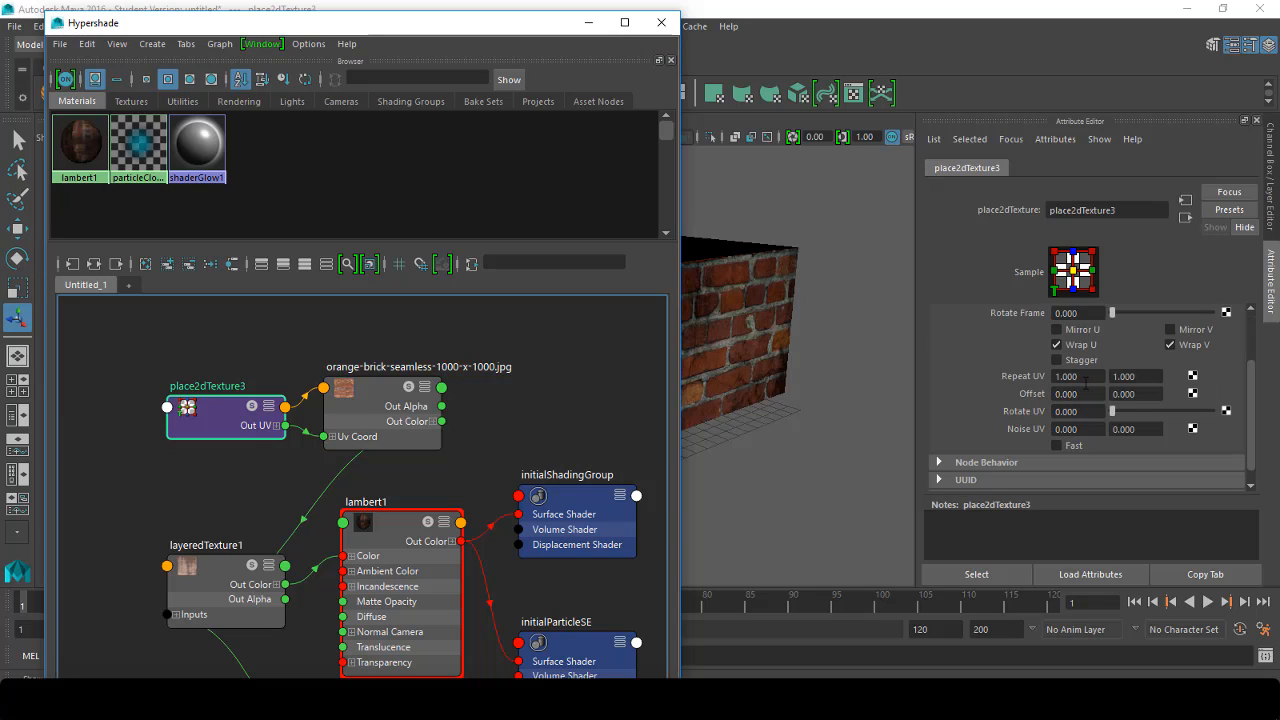
{"action": "double_click", "coordinate": [1075, 377]}
{"action": "type", "text": "4"}
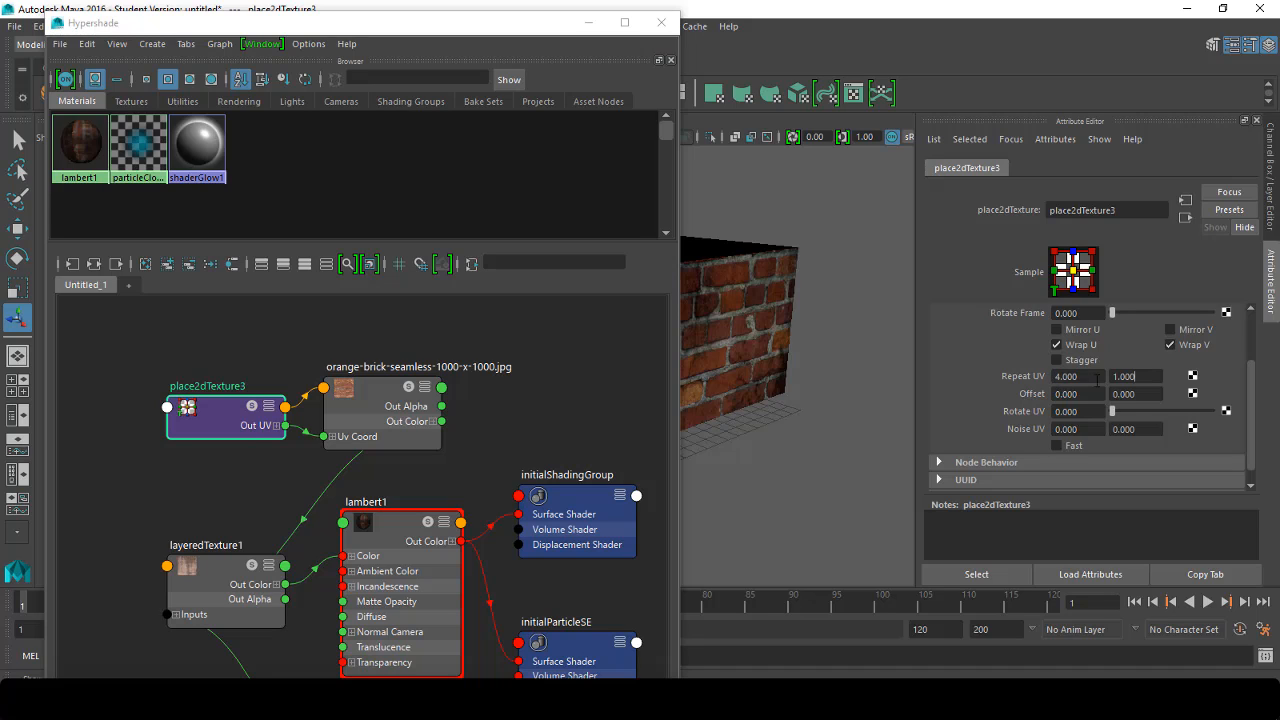
{"action": "double_click", "coordinate": [1130, 377]}
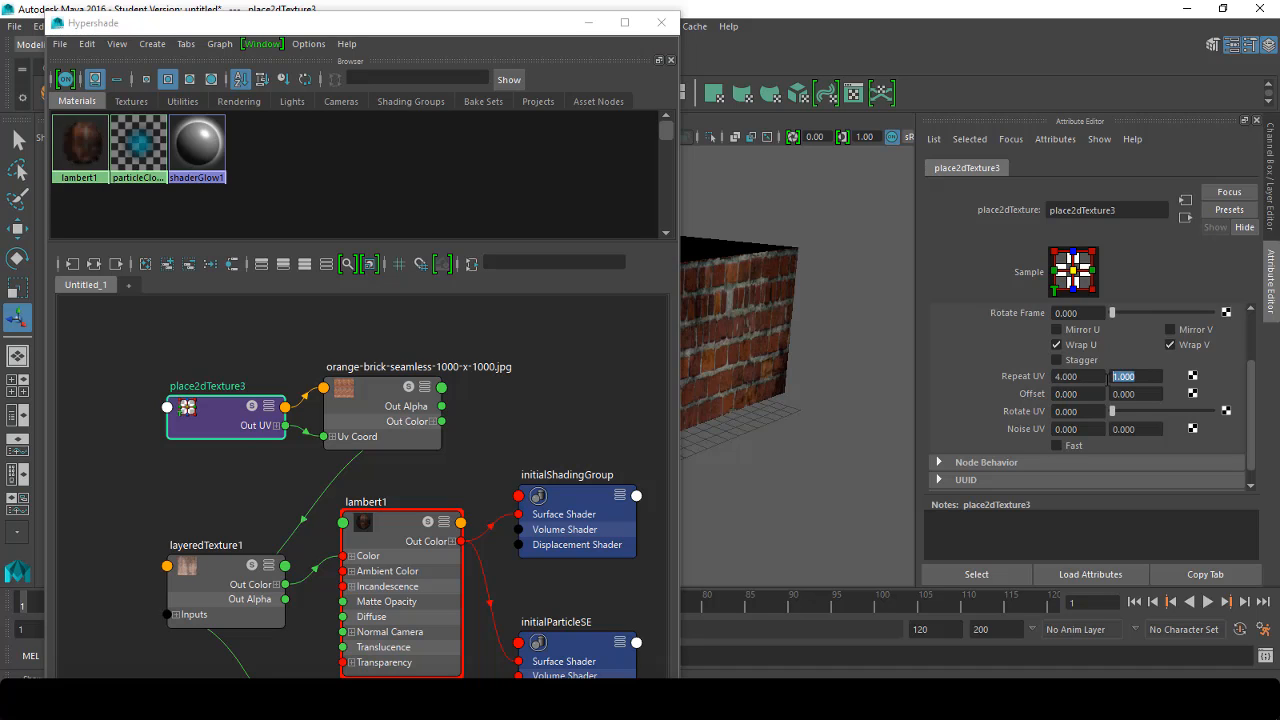
{"action": "type", "text": "4"}
{"action": "left_click", "coordinate": [509, 399]}
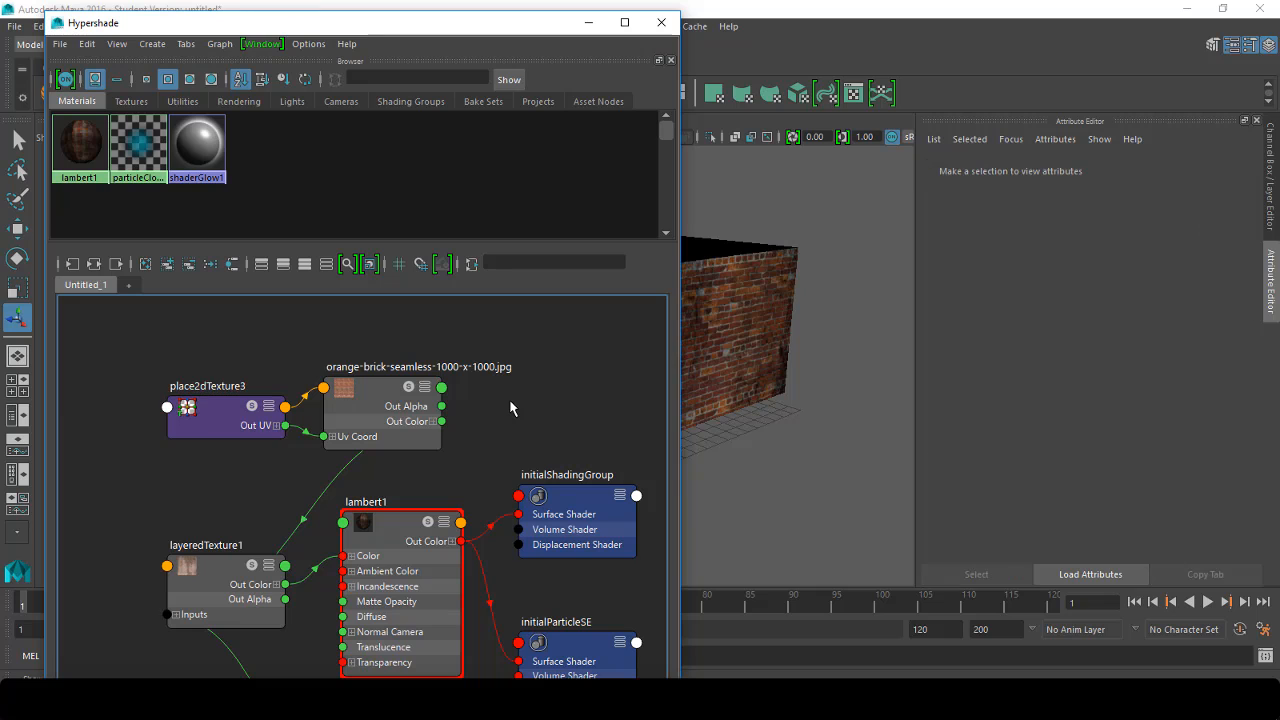
Step: Move the Hypershade window aside to uncover the viewport and select the brick-textured box
{"action": "left_click_drag", "start_coordinate": [521, 27], "coordinate": [372, 61]}
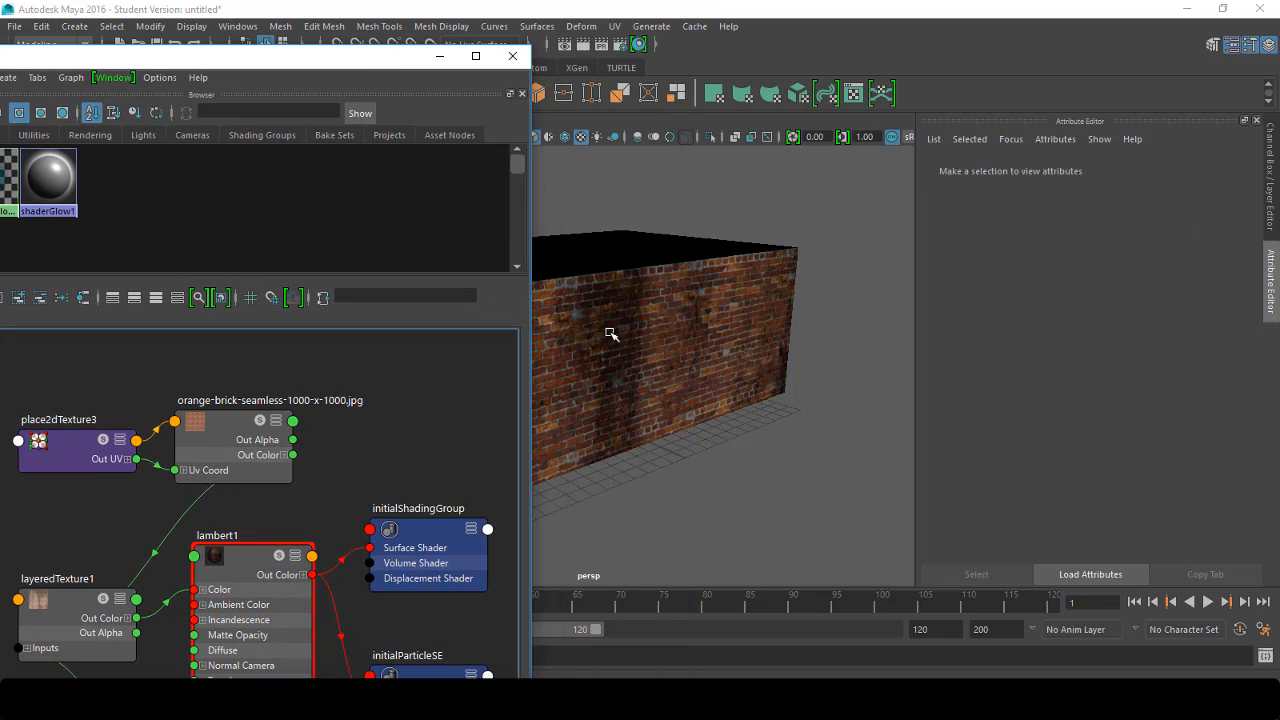
{"action": "left_click", "coordinate": [662, 372]}
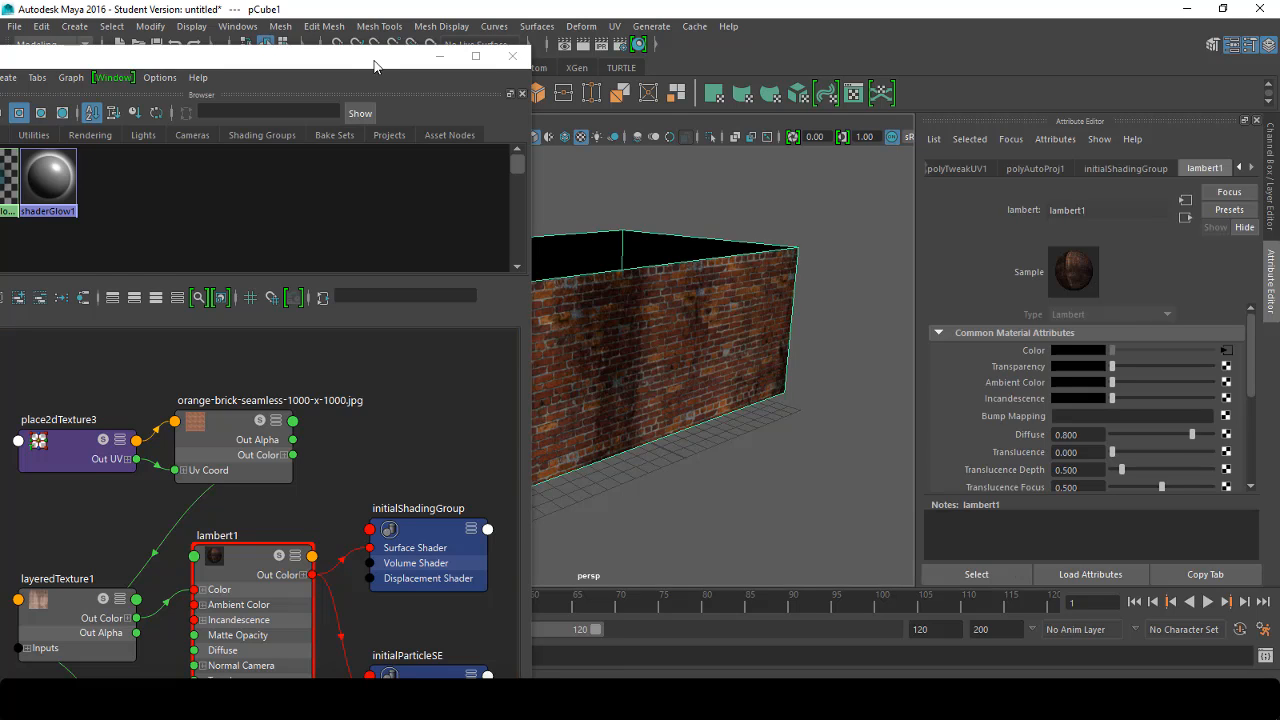
Step: Close the Hypershade and open the UV Editor for the box, placed beside the model
{"action": "left_click_drag", "start_coordinate": [376, 66], "coordinate": [222, 177]}
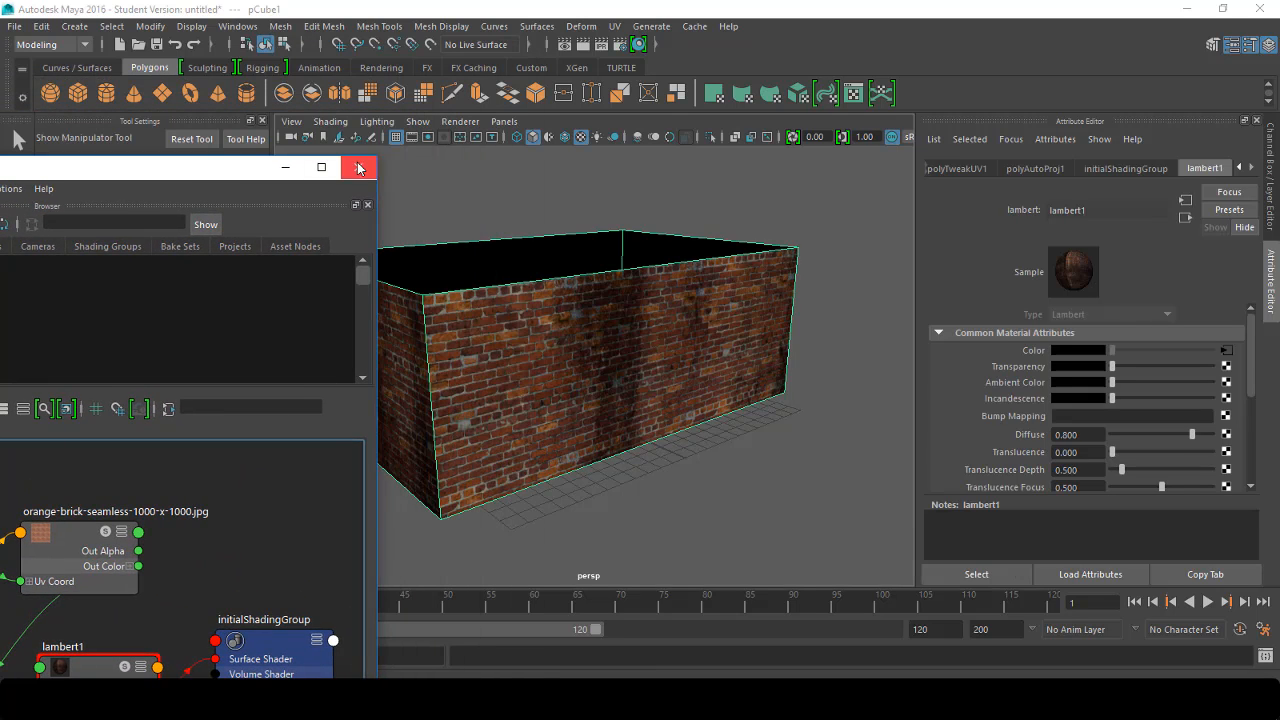
{"action": "left_click", "coordinate": [359, 169]}
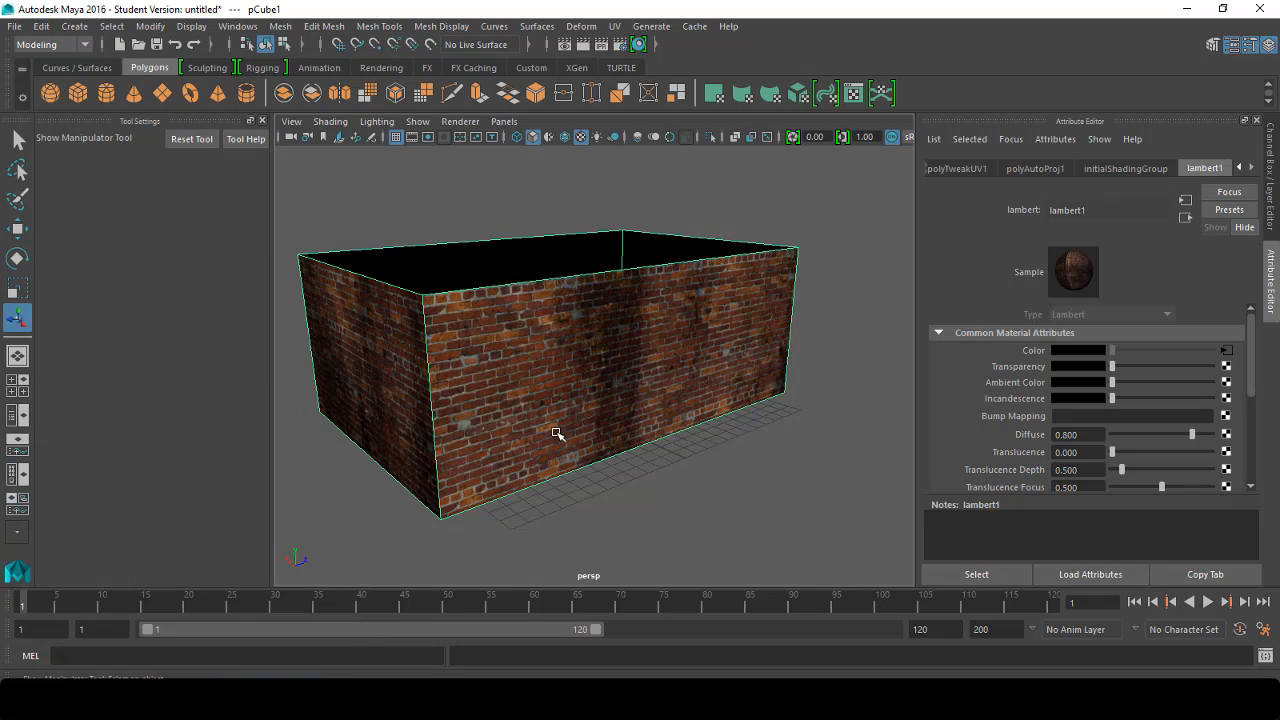
{"action": "left_click", "coordinate": [853, 94]}
{"action": "left_click_drag", "start_coordinate": [700, 330], "coordinate": [1025, 134]}
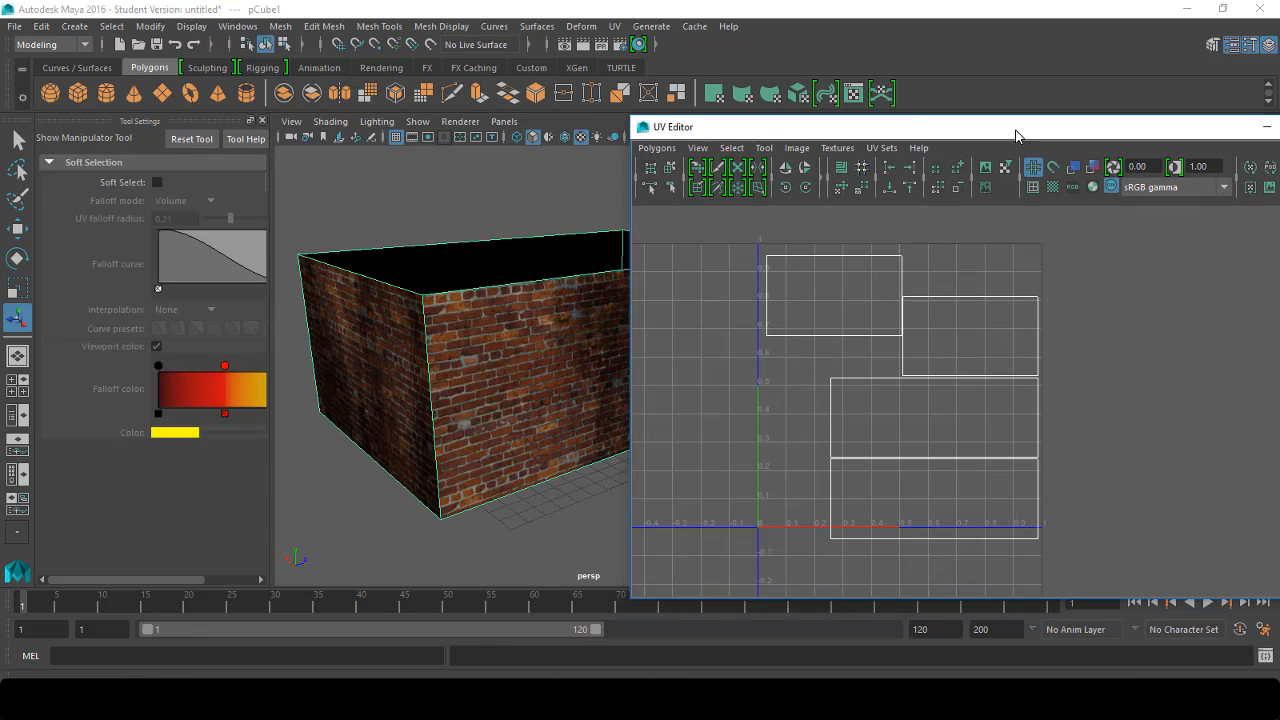
Step: Compare the box's Grunge and Brick UV sets in the UV Editor, keeping the textured walls in sight
{"action": "left_click", "coordinate": [884, 148]}
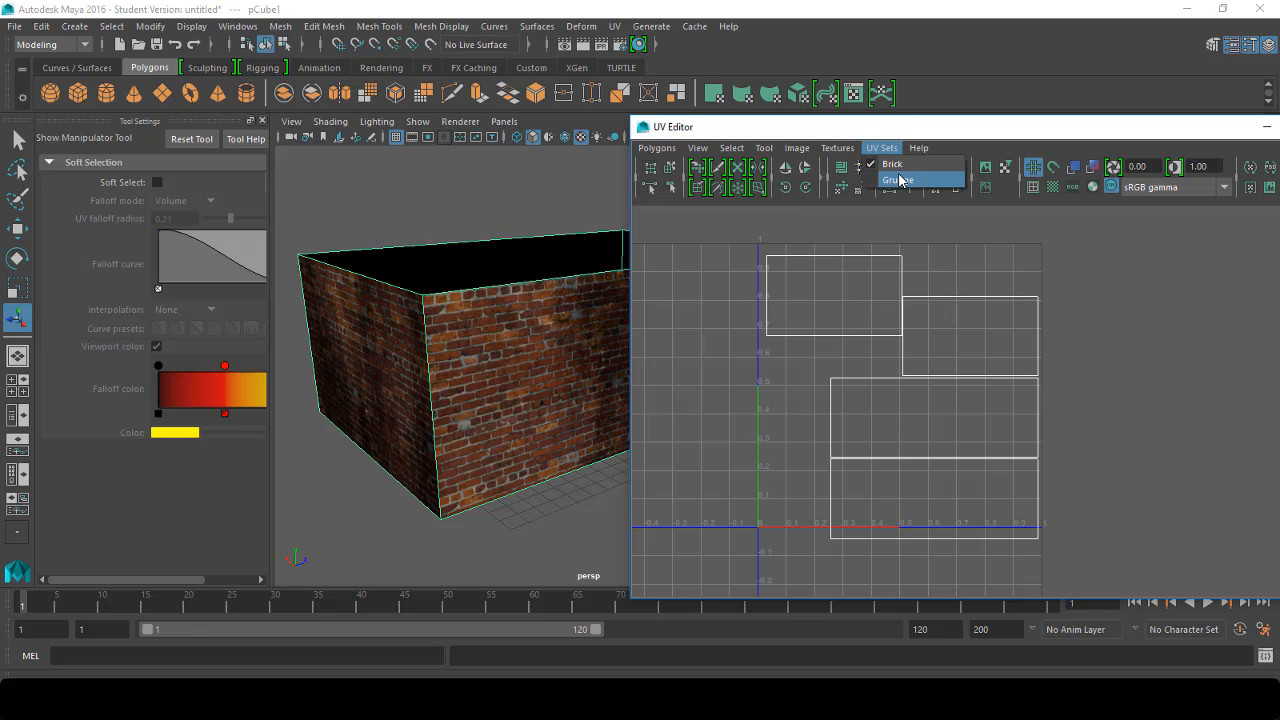
{"action": "left_click", "coordinate": [898, 180]}
{"action": "left_click", "coordinate": [883, 148]}
{"action": "left_click", "coordinate": [893, 166]}
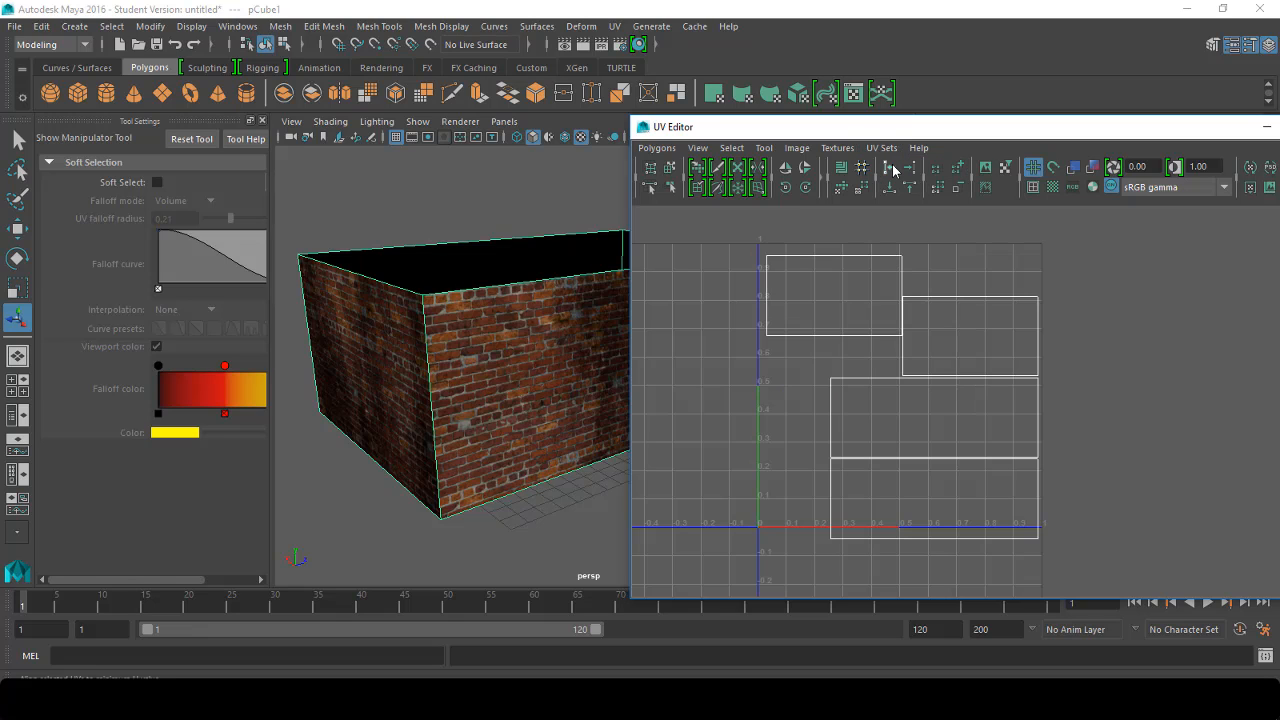
{"action": "left_click_drag", "start_coordinate": [854, 127], "coordinate": [1031, 86]}
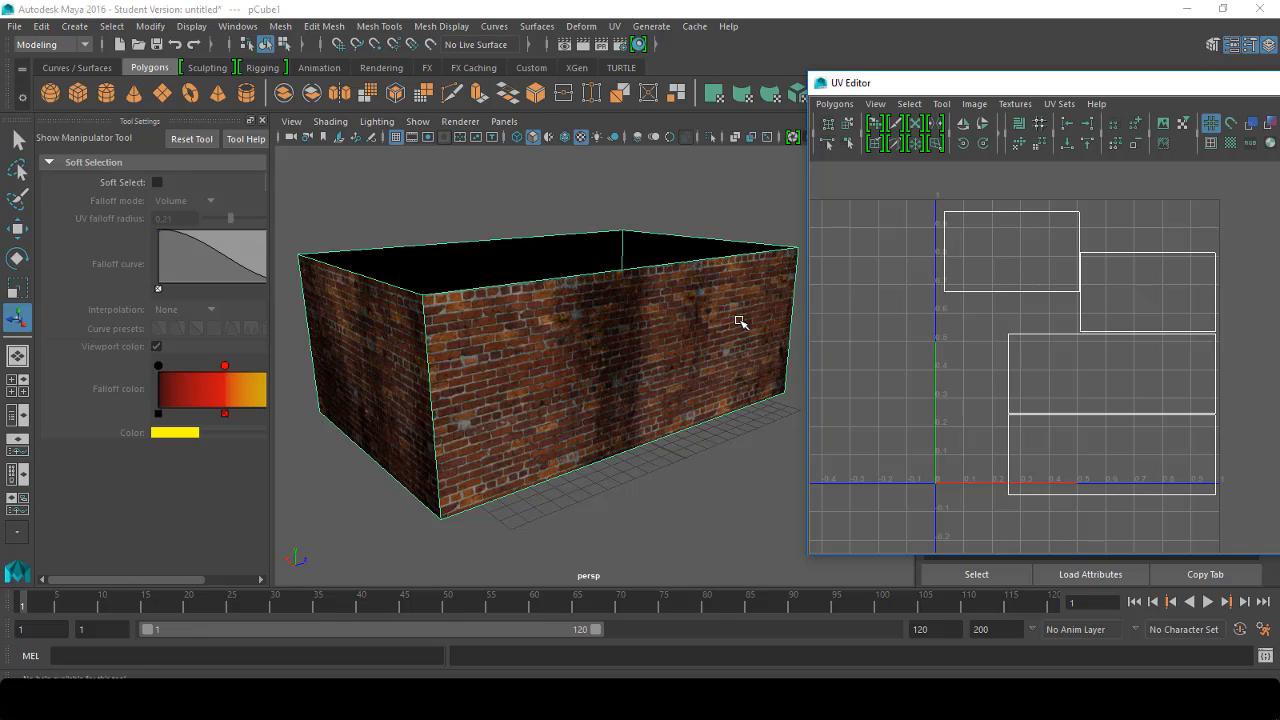
{"action": "left_click", "coordinate": [1075, 106]}
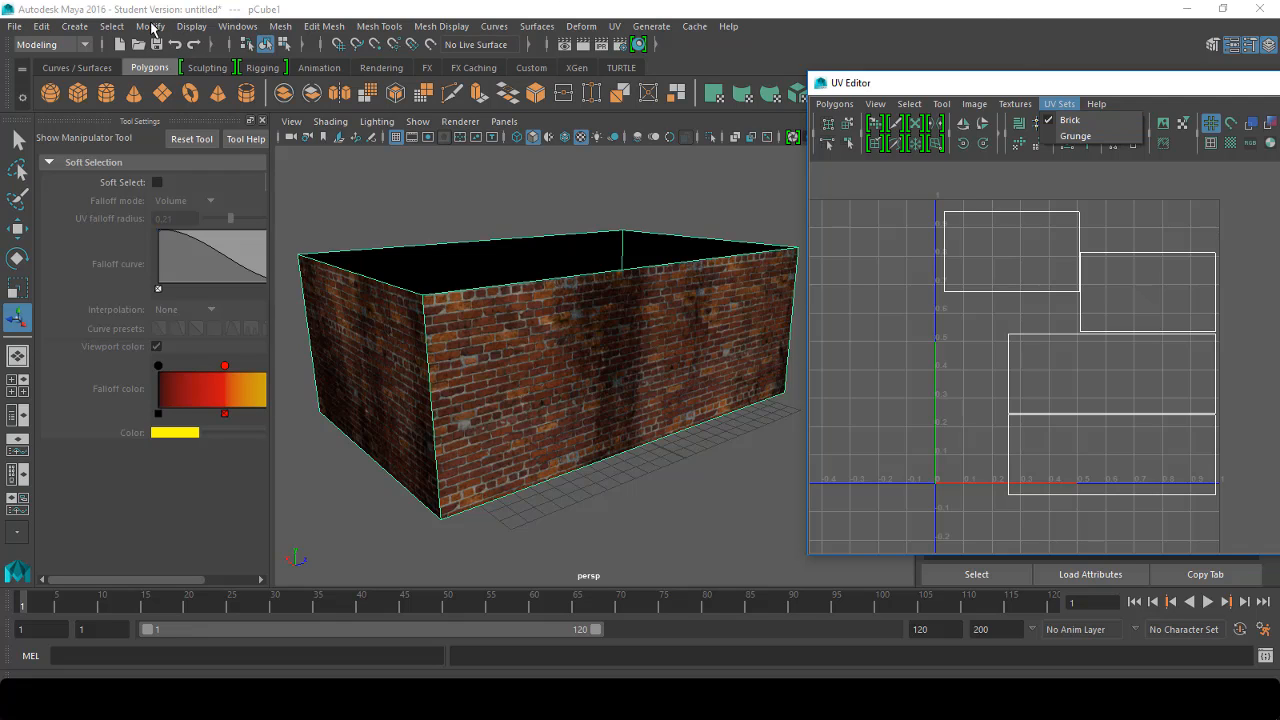
Step: Open the Relationship Editor for texture-centric UV linking and check which UV set the Brick and Grunge textures use
{"action": "left_click", "coordinate": [238, 26]}
{"action": "mouse_move", "coordinate": [262, 97]}
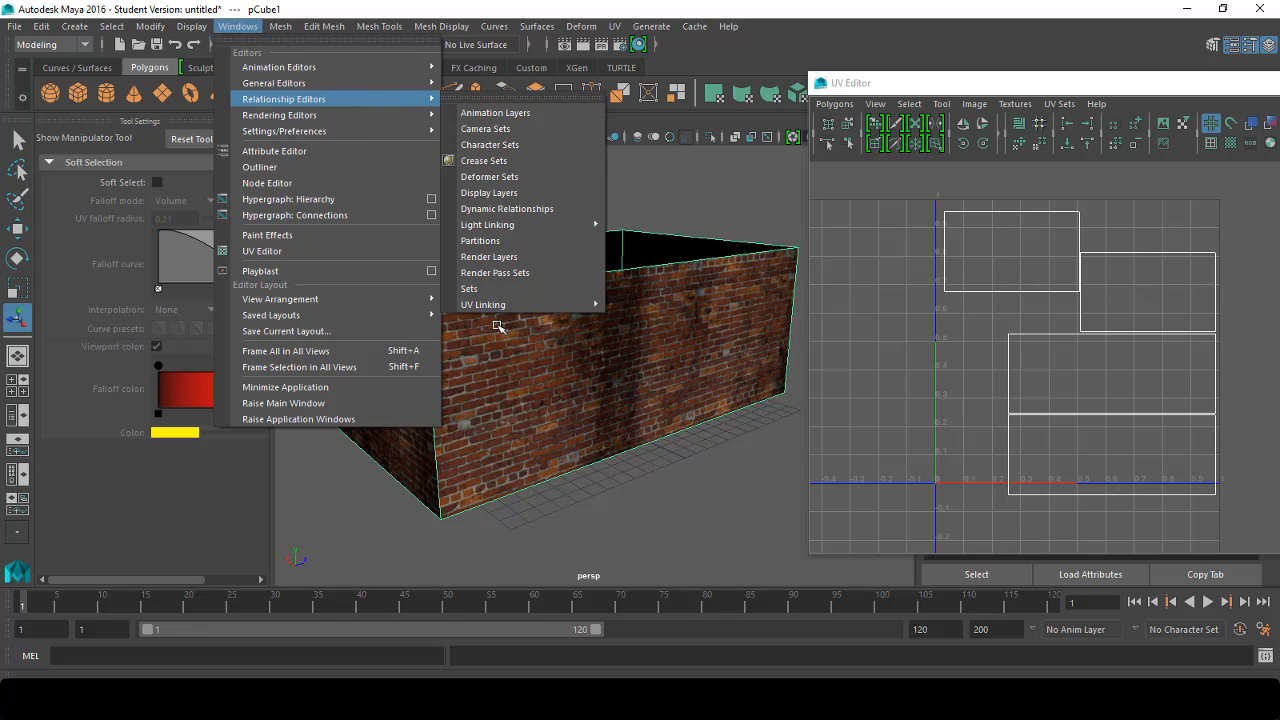
{"action": "mouse_move", "coordinate": [495, 305]}
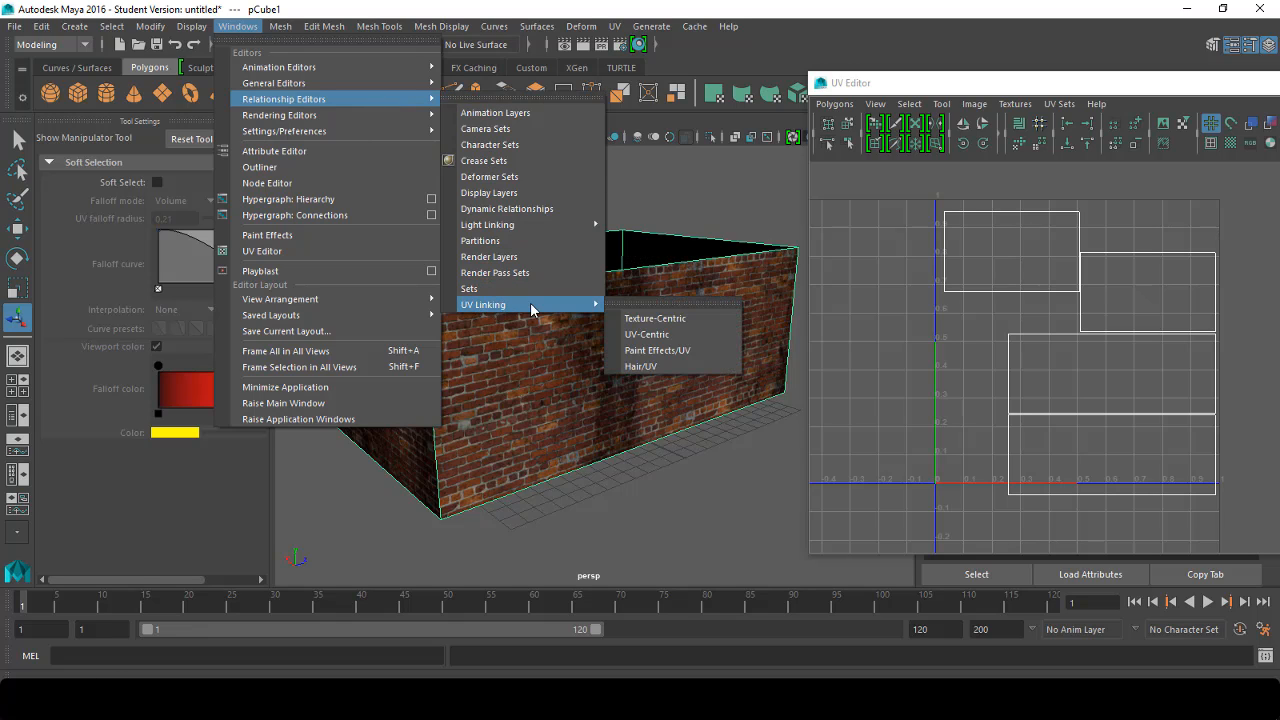
{"action": "left_click", "coordinate": [640, 320]}
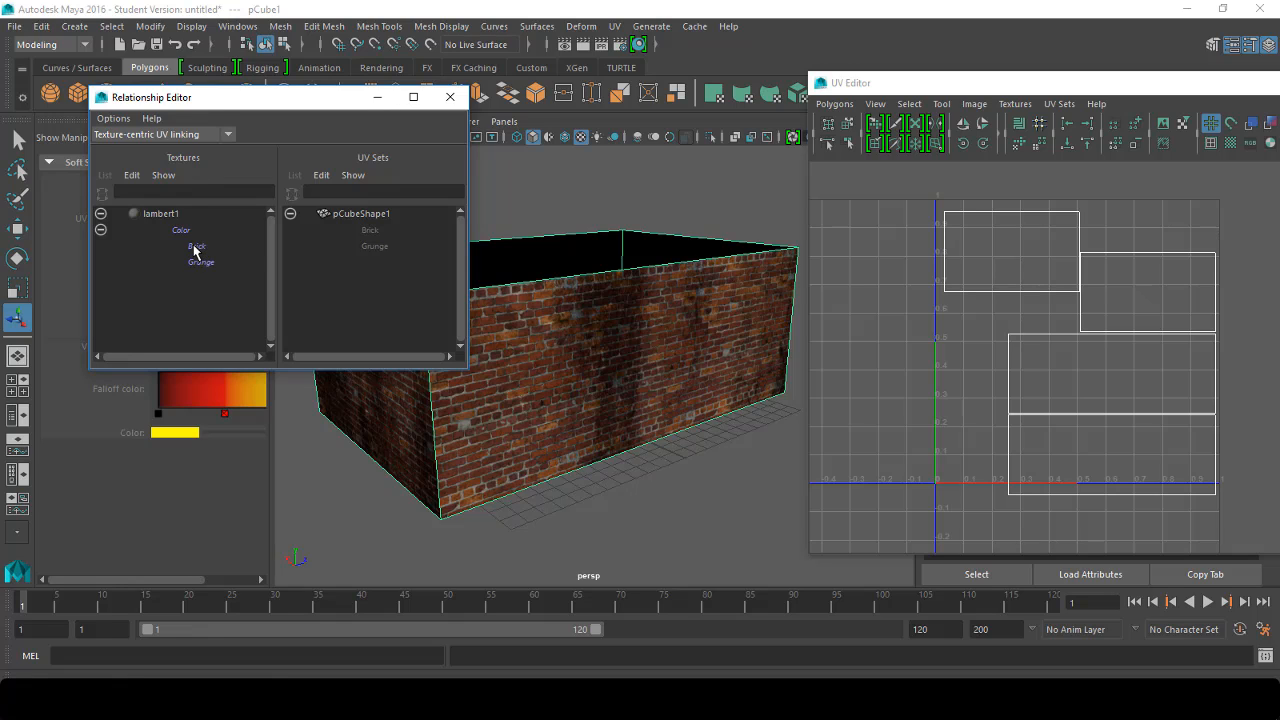
{"action": "left_click", "coordinate": [194, 247]}
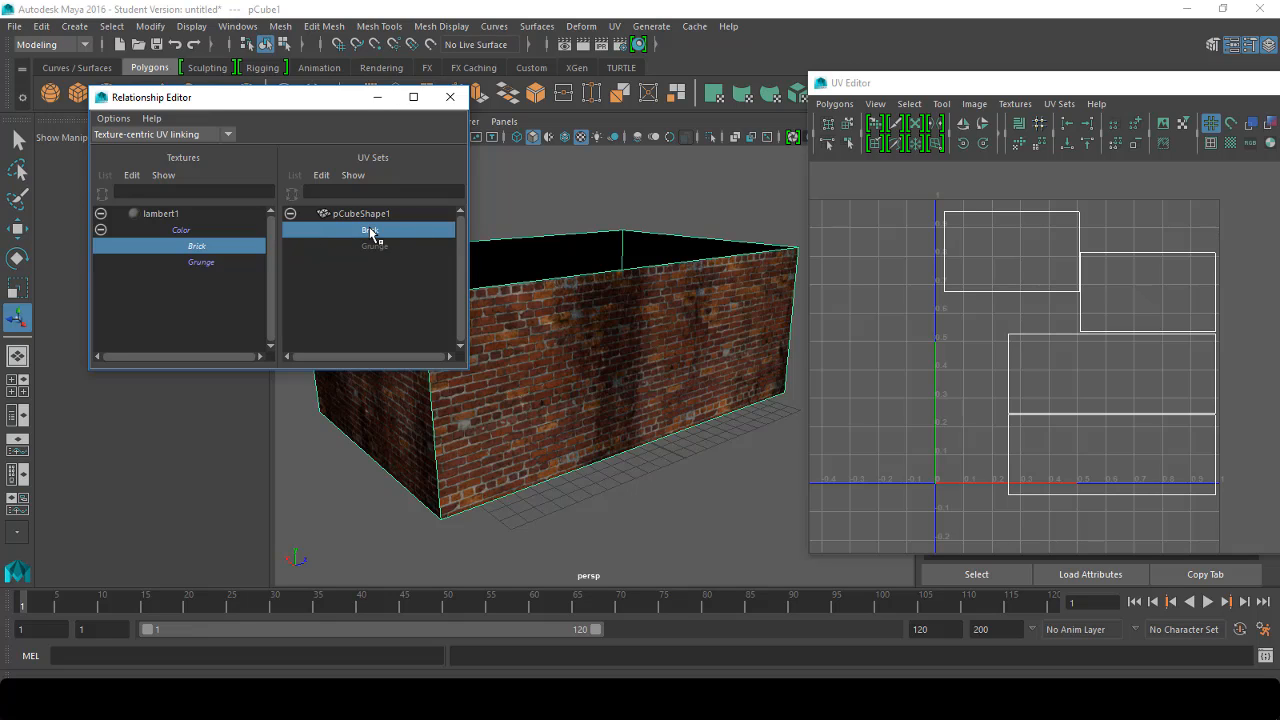
{"action": "left_click", "coordinate": [199, 263]}
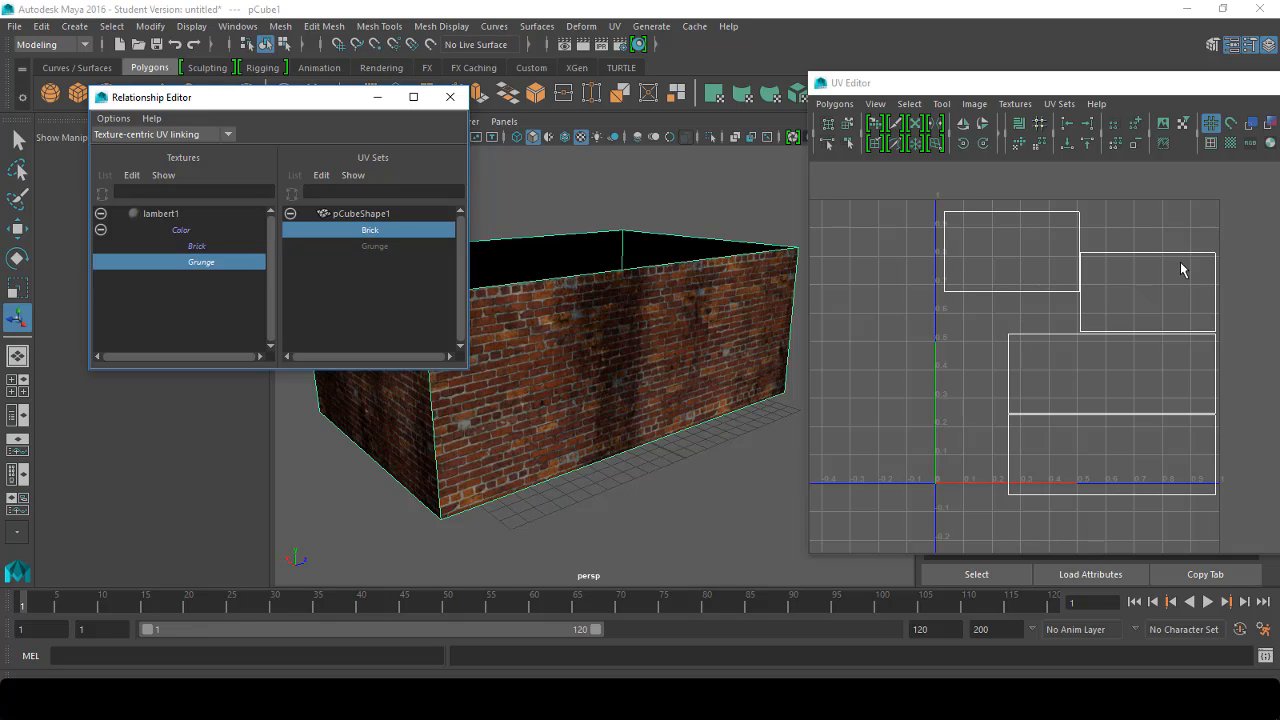
Step: Widen the two long-wall shells in the Brick UV set by moving their left-edge UVs to about 0.1 along U
{"action": "left_click", "coordinate": [1060, 104]}
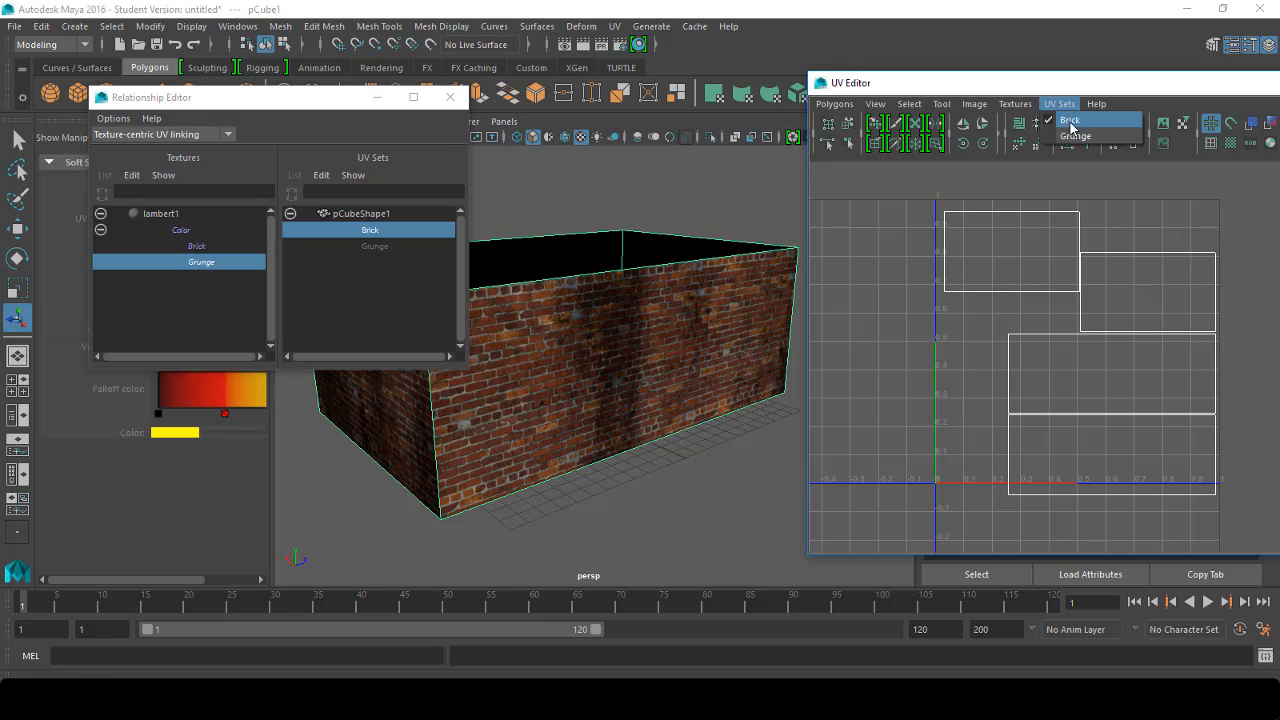
{"action": "right_click_drag", "start_coordinate": [1195, 243], "coordinate": [1238, 242]}
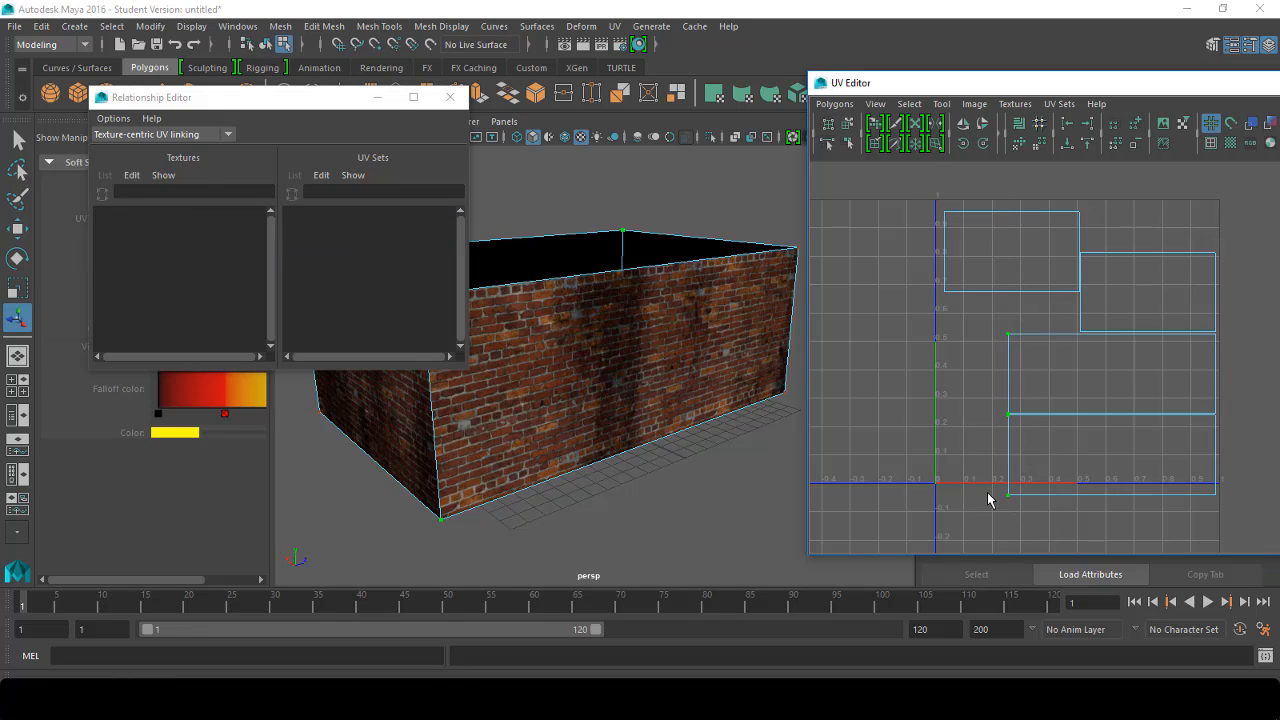
{"action": "left_click", "coordinate": [1008, 414]}
{"action": "key", "text": "w"}
{"action": "left_click_drag", "start_coordinate": [1088, 424], "coordinate": [1041, 420]}
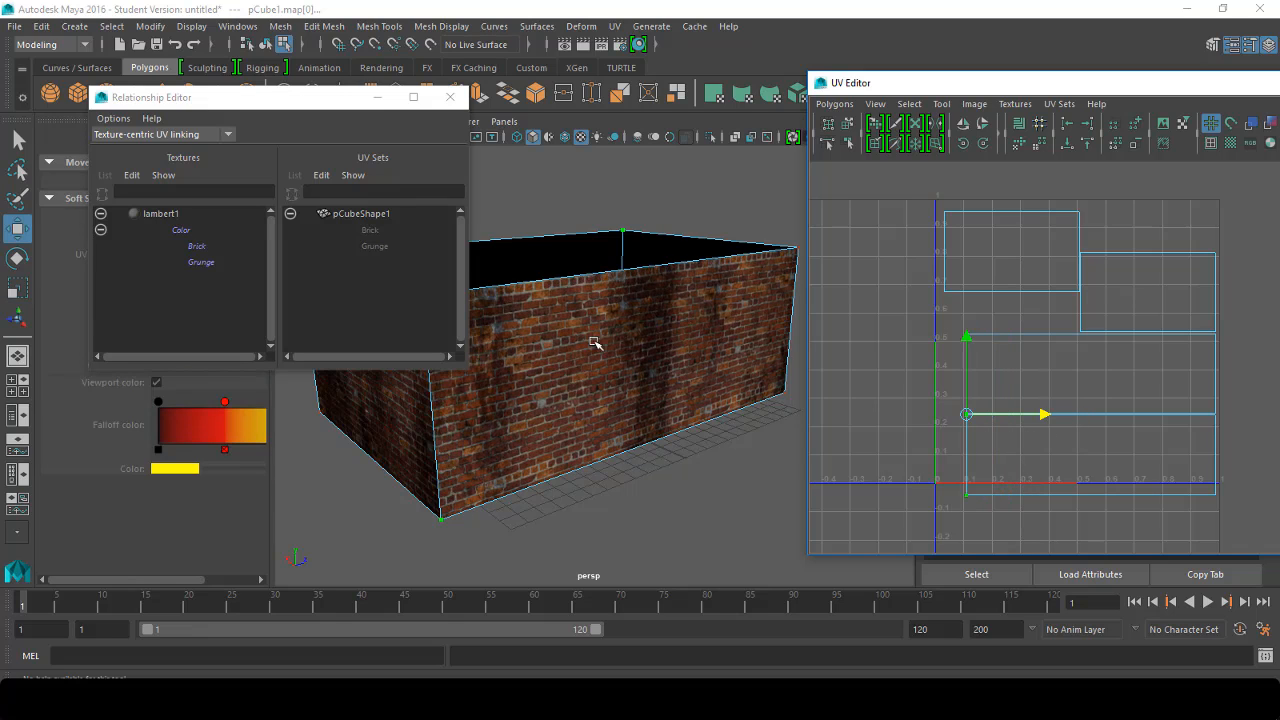
{"action": "mouse_move", "coordinate": [1043, 416]}
{"action": "left_mouse_down"}
{"action": "mouse_move", "coordinate": [897, 410]}
{"action": "mouse_move", "coordinate": [1046, 420]}
{"action": "left_mouse_up"}
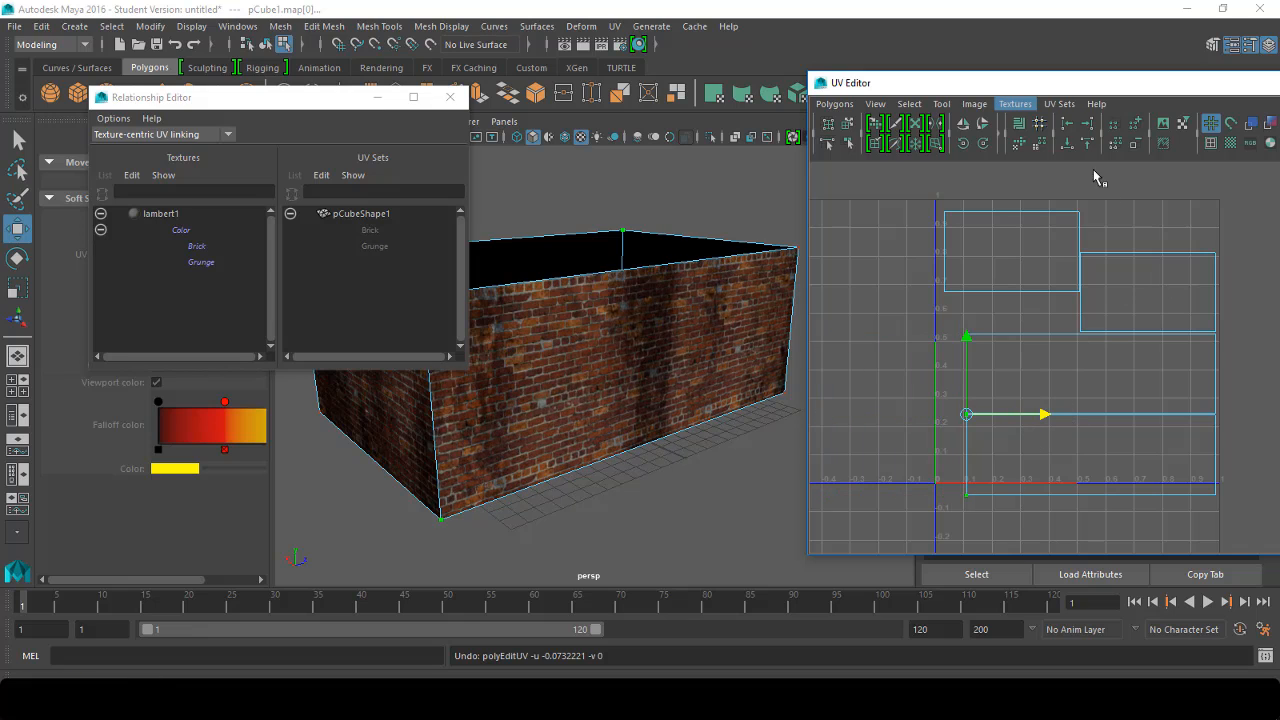
Step: Link the Grunge texture to the Grunge UV set of pCubeShape1 and make that set current in the UV Editor
{"action": "left_click", "coordinate": [201, 263]}
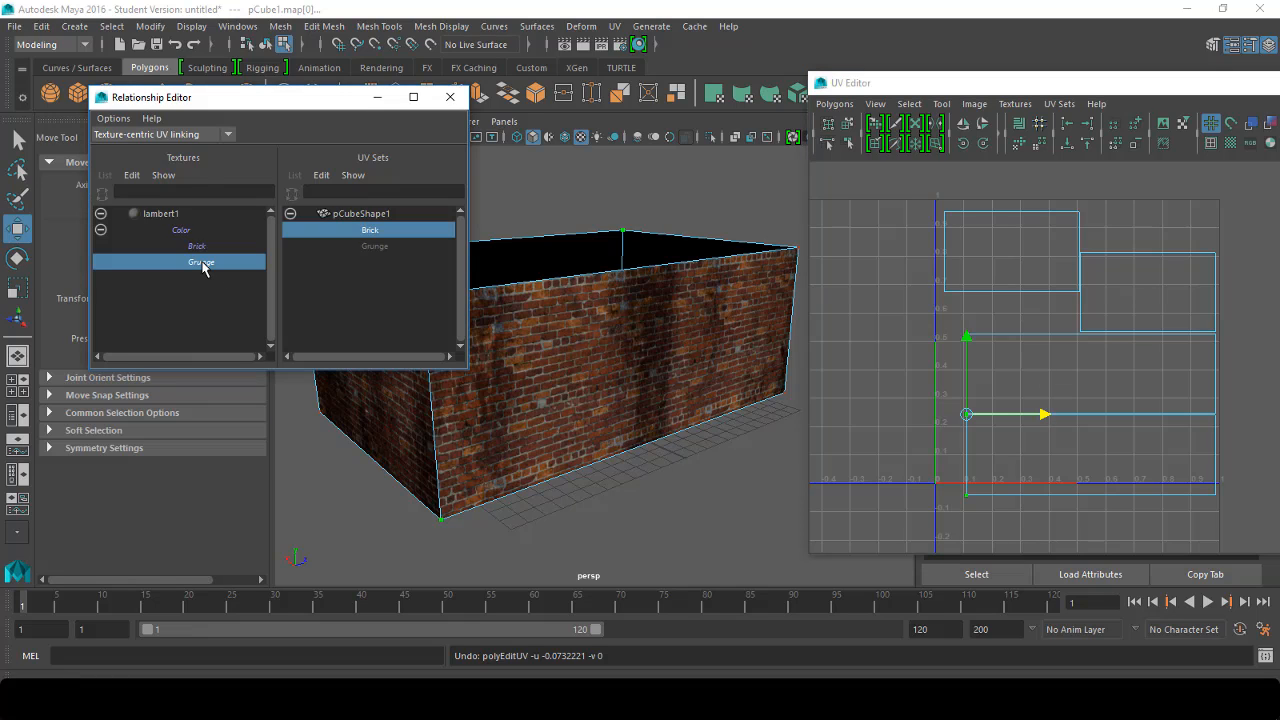
{"action": "left_click", "coordinate": [371, 250]}
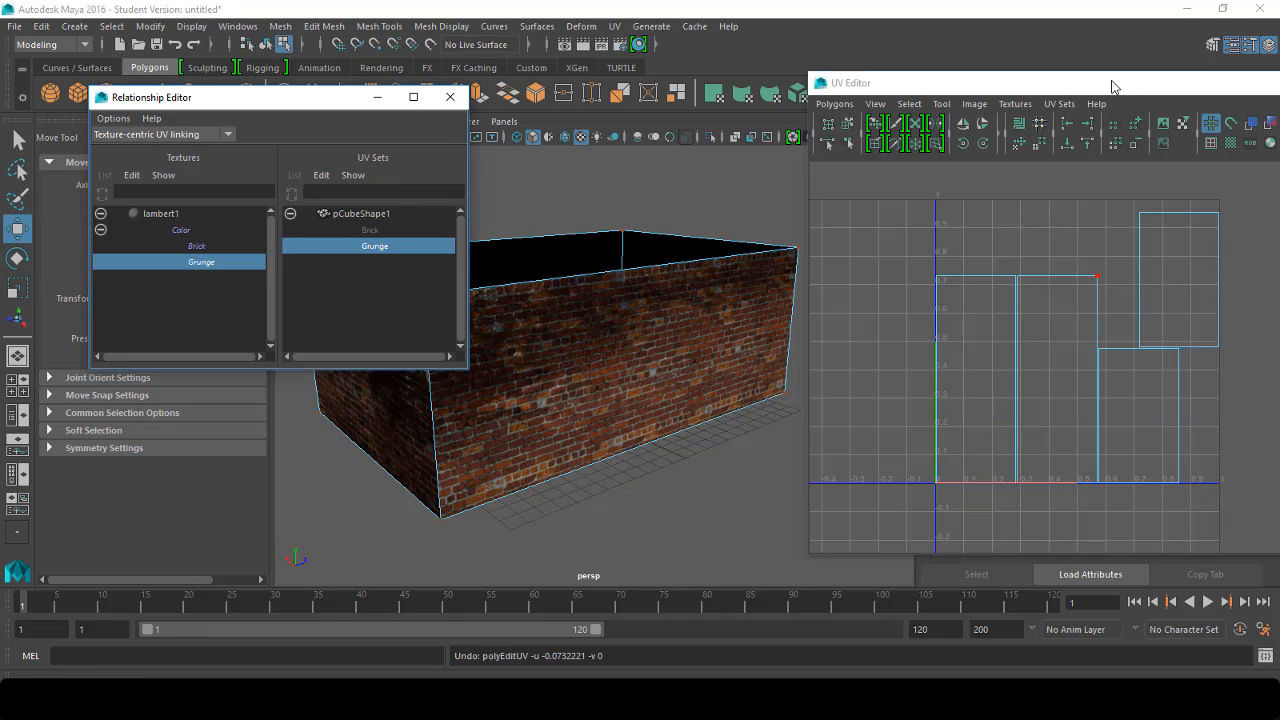
{"action": "left_click_drag", "start_coordinate": [1113, 85], "coordinate": [1101, 65]}
{"action": "left_click", "coordinate": [1048, 84]}
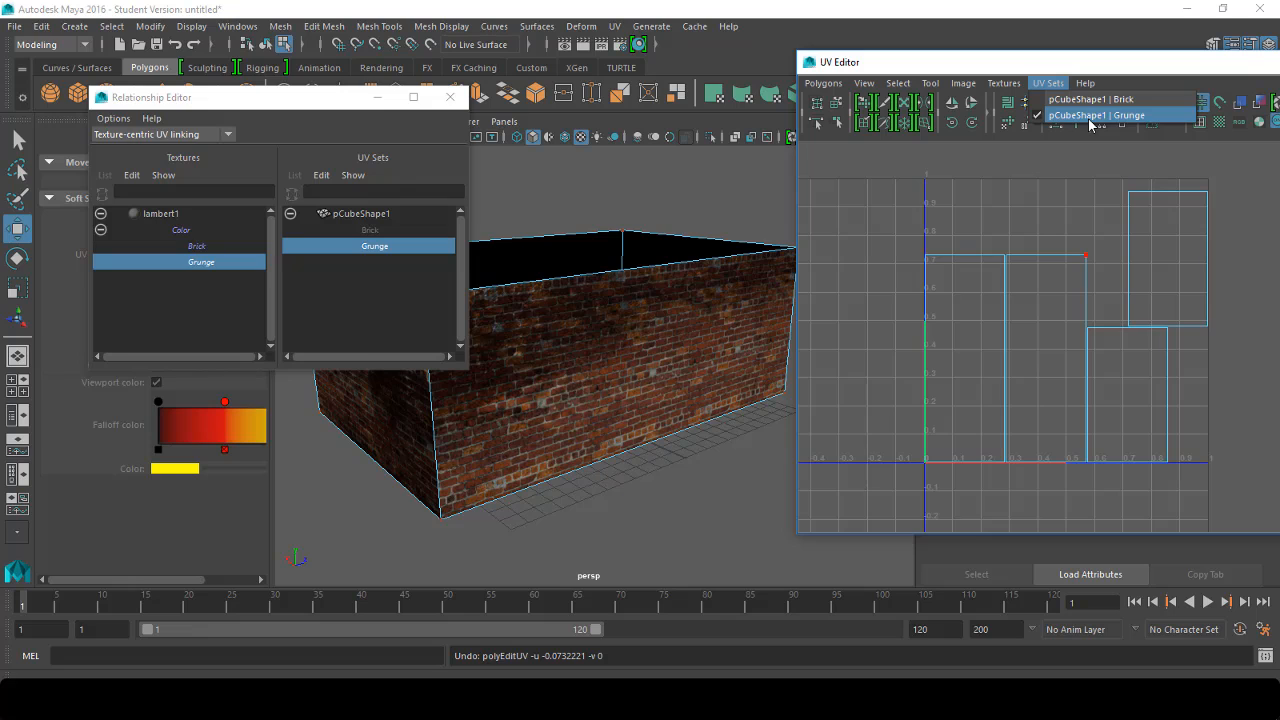
{"action": "left_click", "coordinate": [1090, 116]}
Step: Rotate all UVs of the Grunge set counterclockwise by 90 degrees in two 45-degree turns
{"action": "left_click_drag", "start_coordinate": [1237, 174], "coordinate": [868, 508]}
{"action": "left_click", "coordinate": [952, 122]}
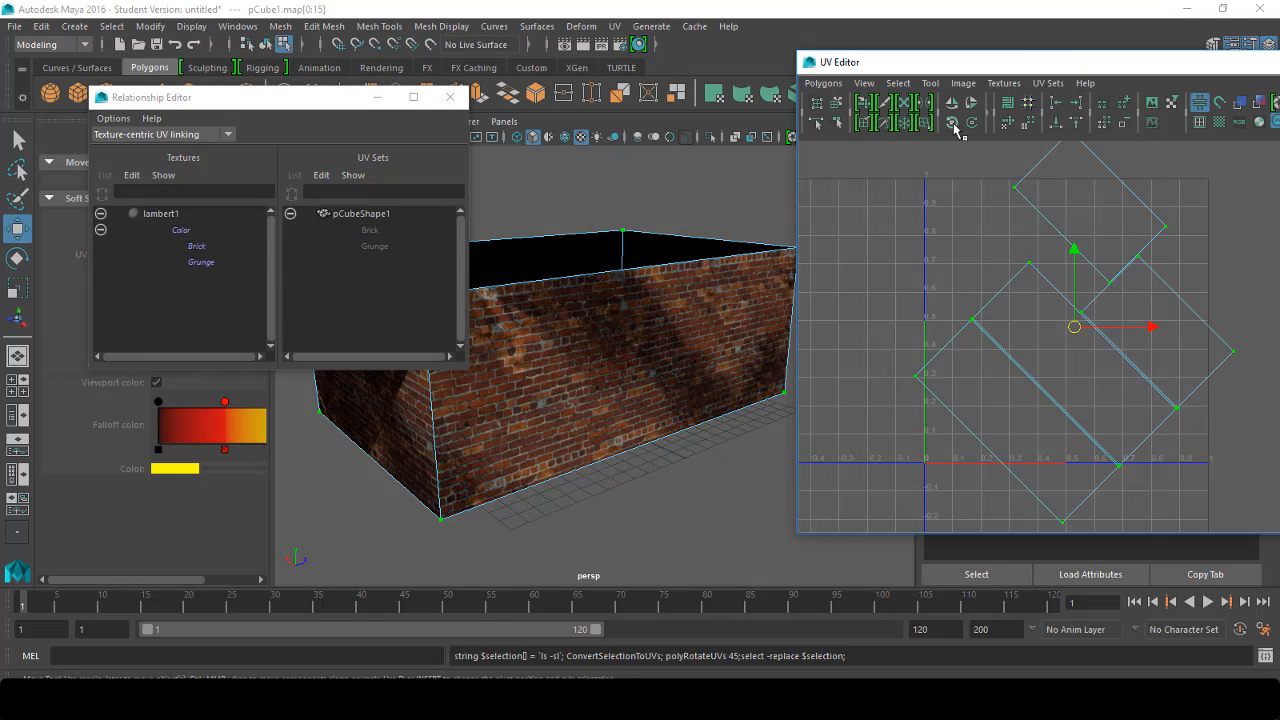
{"action": "left_click", "coordinate": [954, 124]}
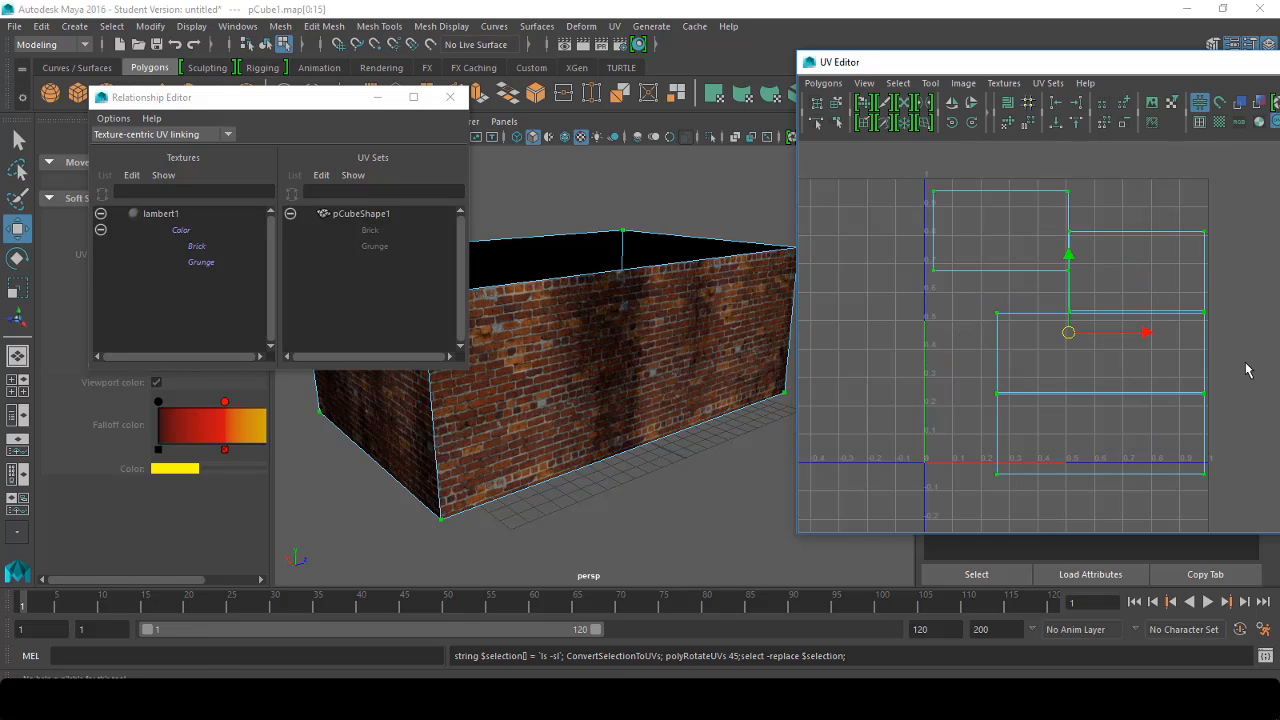
Step: Narrow the front long wall's shell in the Grunge UV set to about 0.35 along U and shift it left and slightly up
{"action": "left_click", "coordinate": [1151, 449]}
{"action": "right_click", "coordinate": [1116, 457]}
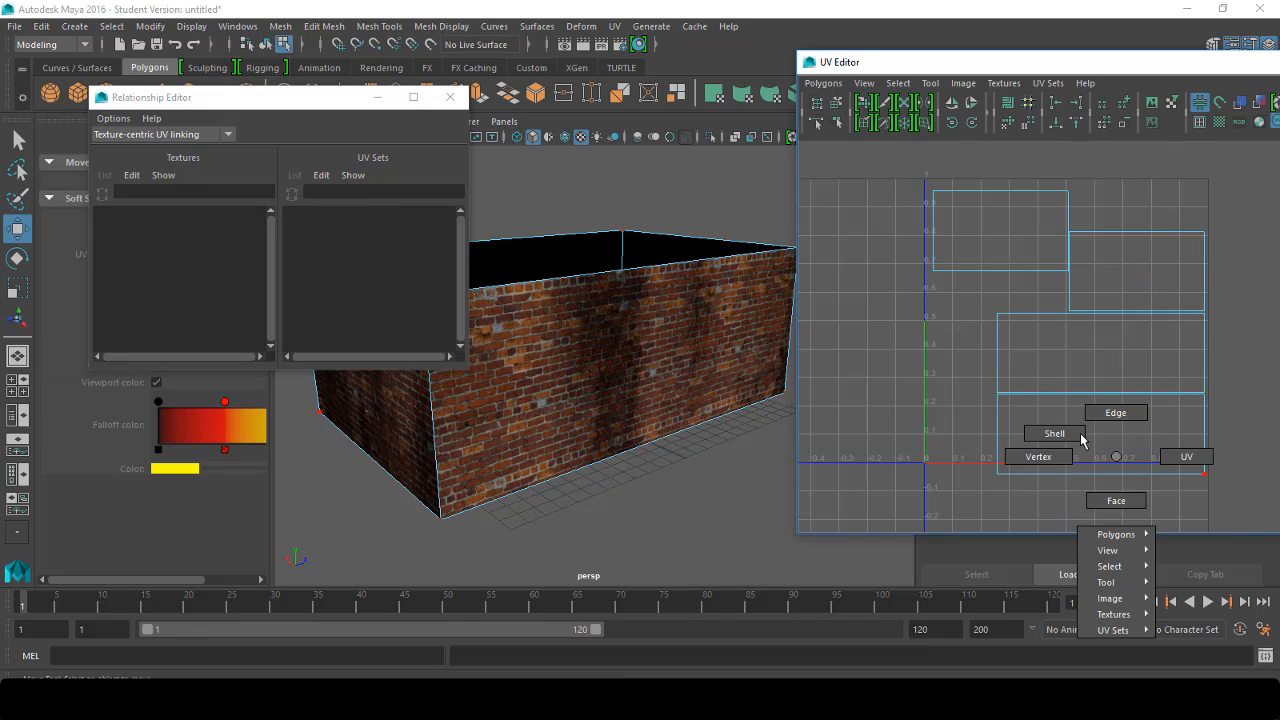
{"action": "left_click", "coordinate": [1082, 440]}
{"action": "left_click", "coordinate": [1108, 456]}
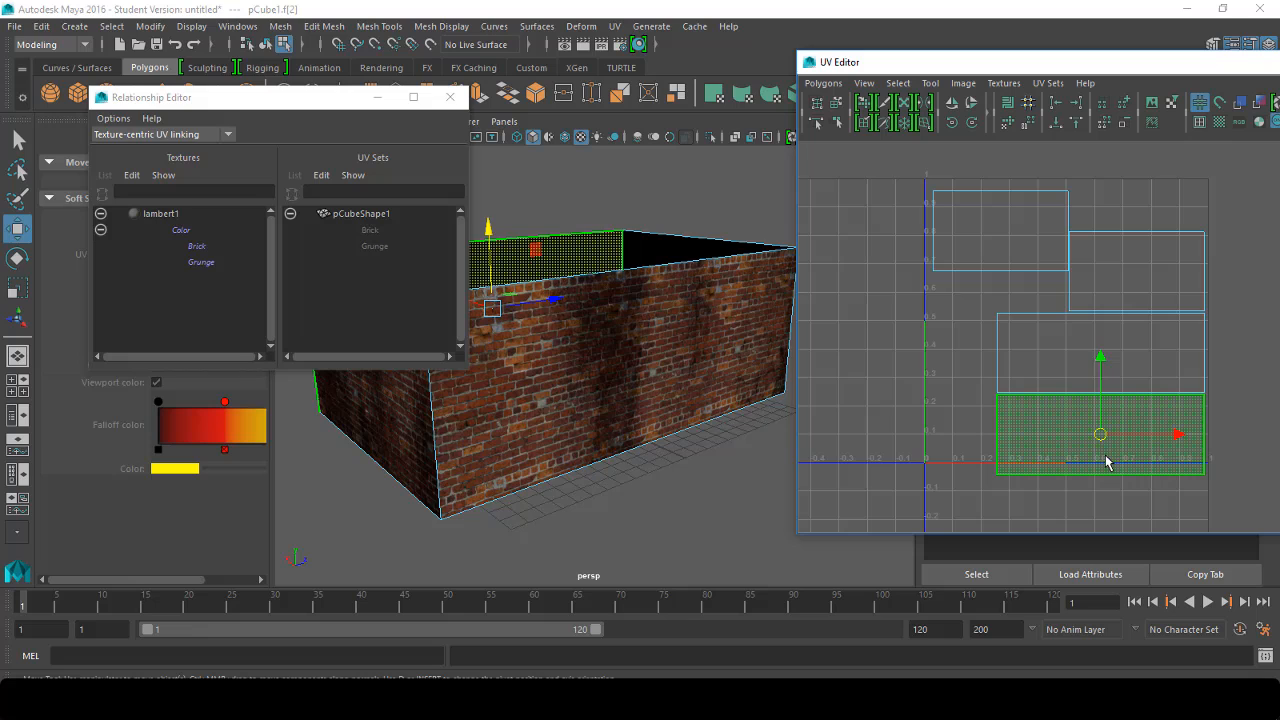
{"action": "left_click", "coordinate": [1124, 368]}
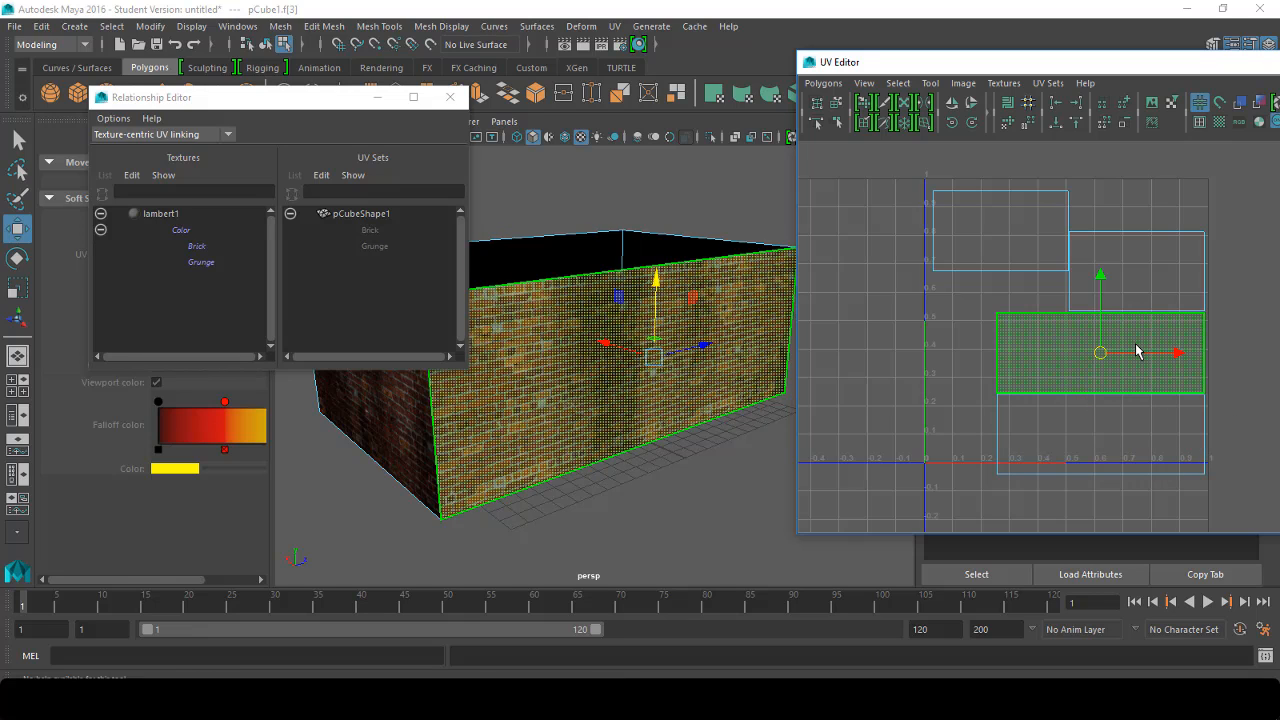
{"action": "key", "text": "r"}
{"action": "mouse_move", "coordinate": [1175, 356]}
{"action": "left_mouse_down"}
{"action": "mouse_move", "coordinate": [1245, 355]}
{"action": "mouse_move", "coordinate": [1150, 354]}
{"action": "mouse_move", "coordinate": [1175, 354]}
{"action": "left_mouse_up"}
{"action": "scroll", "coordinate": [606, 386], "scroll_direction": "up", "scroll_amount": 3}
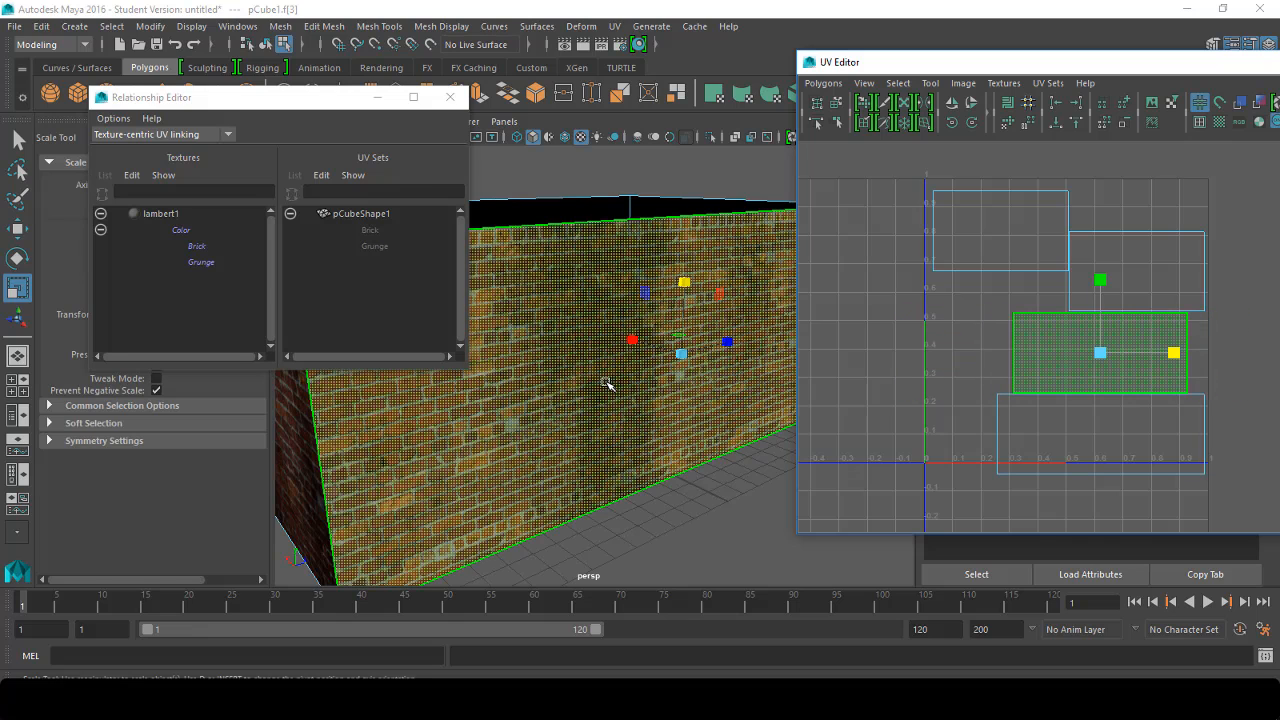
{"action": "scroll", "coordinate": [606, 386], "scroll_direction": "down", "scroll_amount": 4}
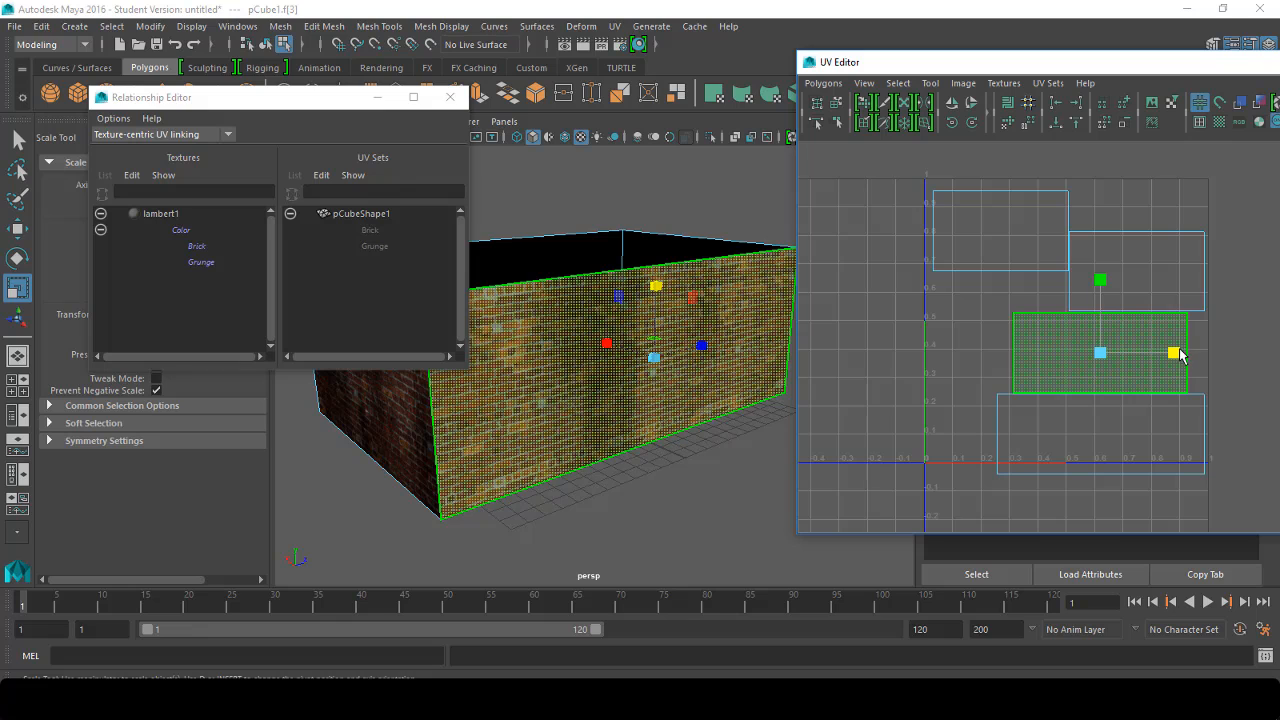
{"action": "left_click_drag", "start_coordinate": [1180, 354], "coordinate": [1045, 343]}
{"action": "key", "text": "w"}
{"action": "left_click", "coordinate": [1233, 352]}
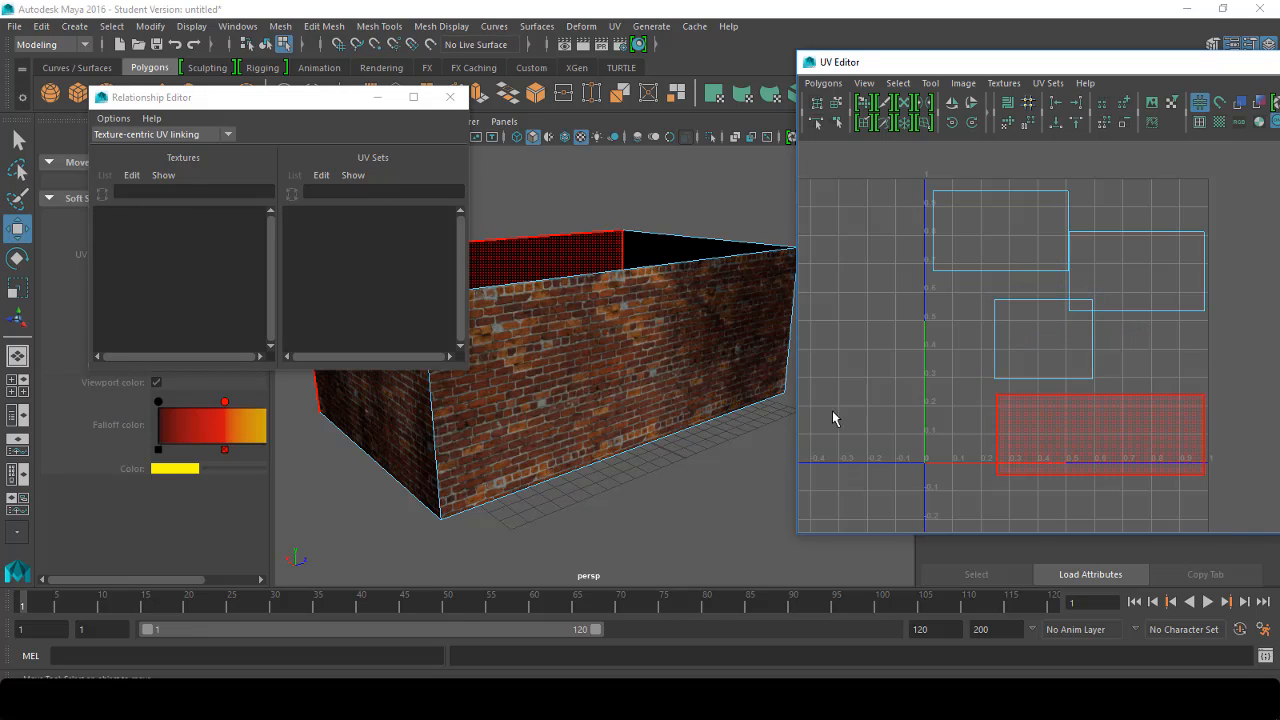
Step: Close the Relationship Editor and narrow the upper-left end-wall shell in the Grunge UV set to about 0.3 along U
{"action": "left_click", "coordinate": [458, 98]}
{"action": "left_click_drag", "start_coordinate": [485, 401], "coordinate": [537, 394], "text": "alt"}
{"action": "left_click", "coordinate": [1007, 238]}
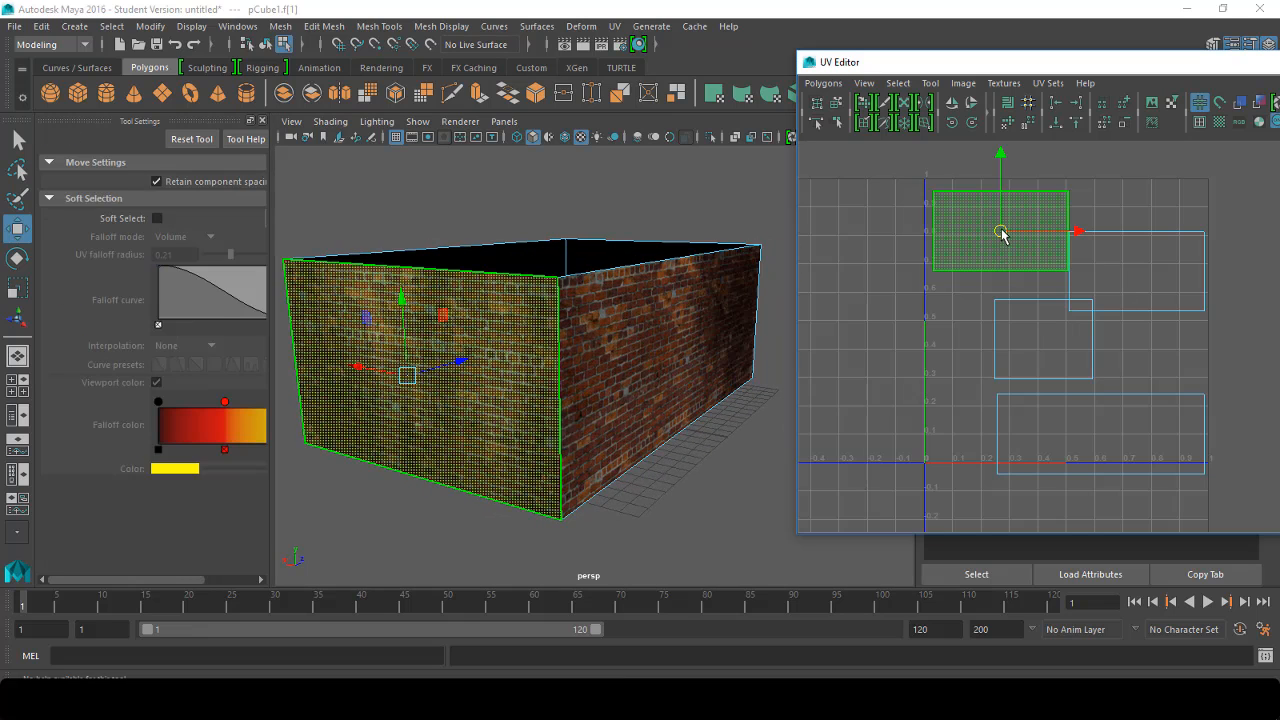
{"action": "key", "text": "r"}
{"action": "left_click_drag", "start_coordinate": [1071, 233], "coordinate": [991, 229]}
{"action": "key", "text": "w"}
Step: Move the other end wall's Grunge UV shell upward and narrow it to about 0.25 along U
{"action": "left_click", "coordinate": [1149, 286]}
{"action": "left_click_drag", "start_coordinate": [1136, 195], "coordinate": [1136, 158]}
{"action": "left_click_drag", "start_coordinate": [686, 314], "coordinate": [540, 328], "text": "alt"}
{"action": "key", "text": "r"}
{"action": "left_click_drag", "start_coordinate": [1212, 234], "coordinate": [1142, 231]}
{"action": "key", "text": "w"}
Step: Move the lowest long-wall shell of the Grunge UV set up and right, and narrow it to about 0.45 along U
{"action": "left_click", "coordinate": [1083, 431]}
{"action": "left_click_drag", "start_coordinate": [690, 375], "coordinate": [510, 350], "text": "alt"}
{"action": "left_click_drag", "start_coordinate": [1101, 431], "coordinate": [1138, 418]}
{"action": "key", "text": "r"}
{"action": "key", "text": "w"}
{"action": "left_click", "coordinate": [1068, 232]}
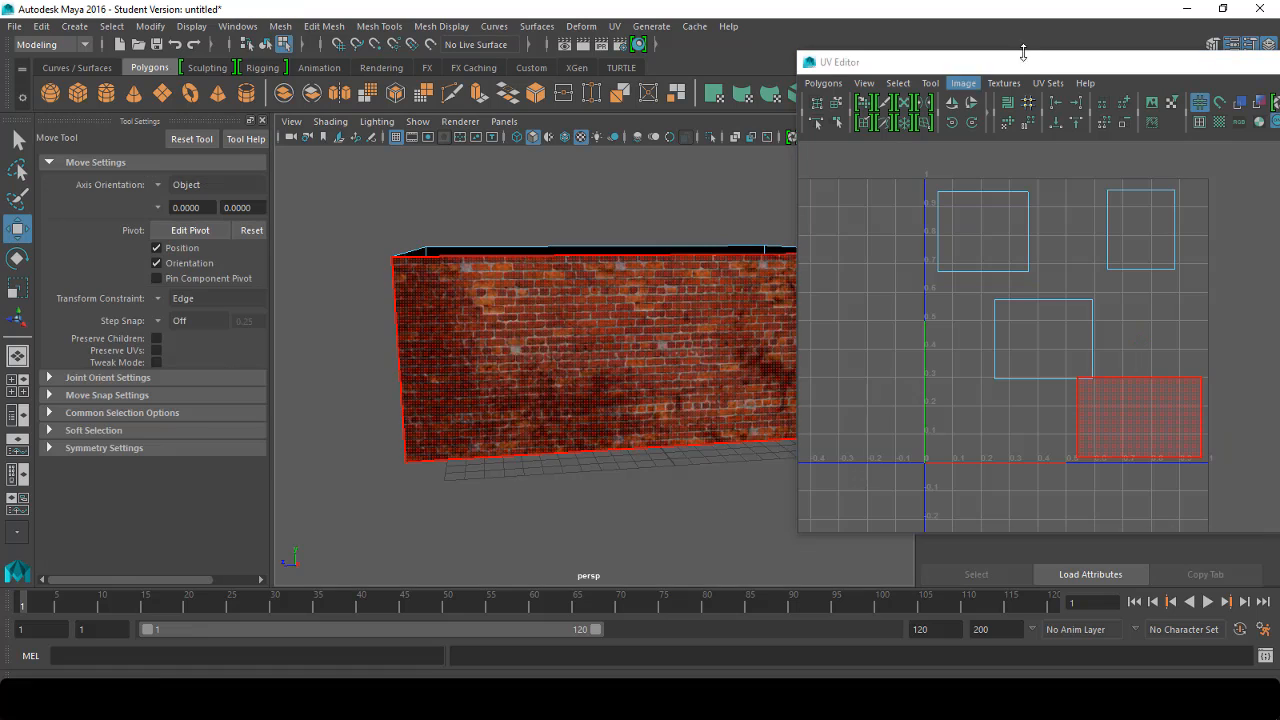
Step: Close the UV Editor and examine the combined brick and grunge texture on the walls of the box
{"action": "left_click_drag", "start_coordinate": [1031, 63], "coordinate": [757, 126]}
{"action": "left_click", "coordinate": [1231, 126]}
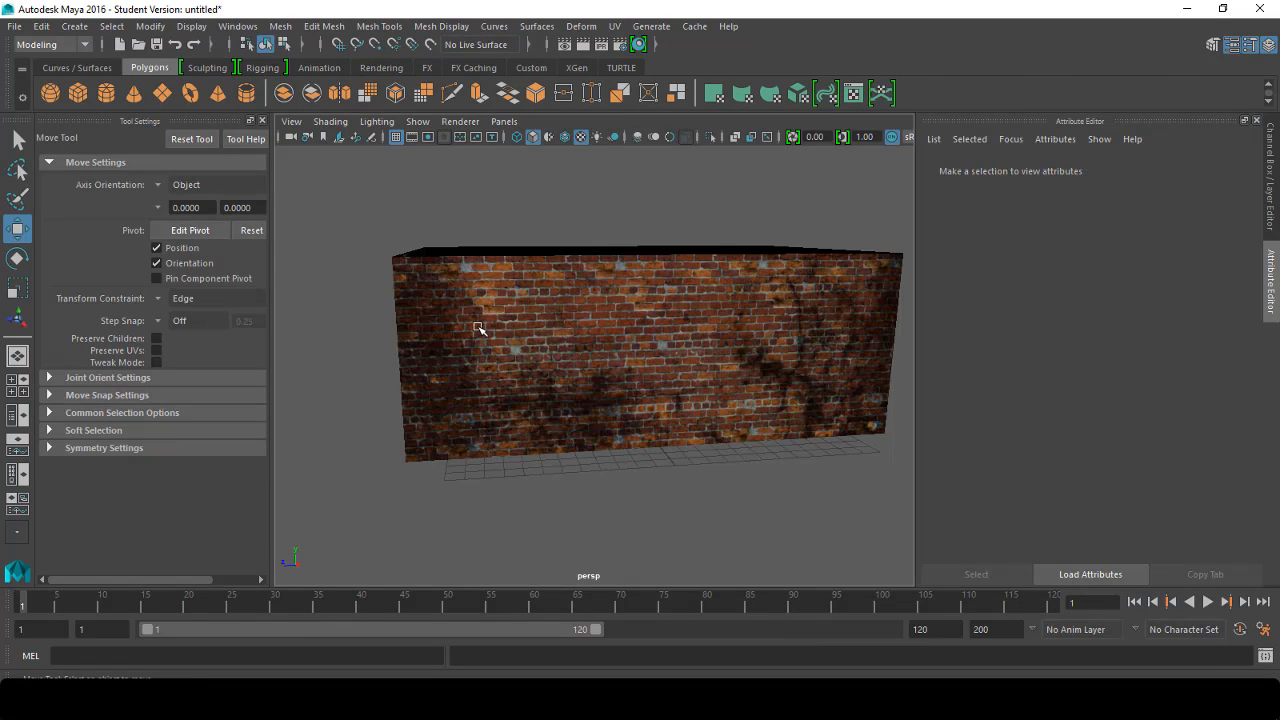
{"action": "left_click_drag", "start_coordinate": [478, 328], "coordinate": [540, 327], "text": "alt"}
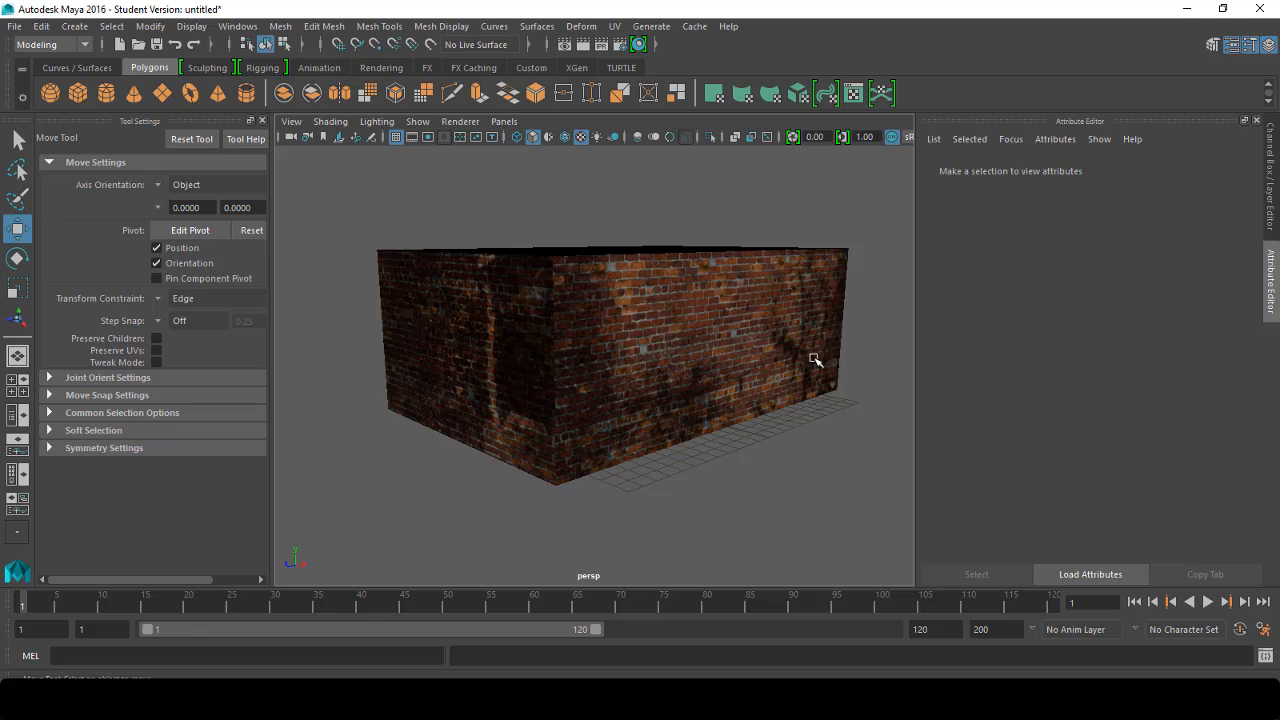
{"action": "left_click_drag", "start_coordinate": [724, 331], "coordinate": [722, 321], "text": "alt"}
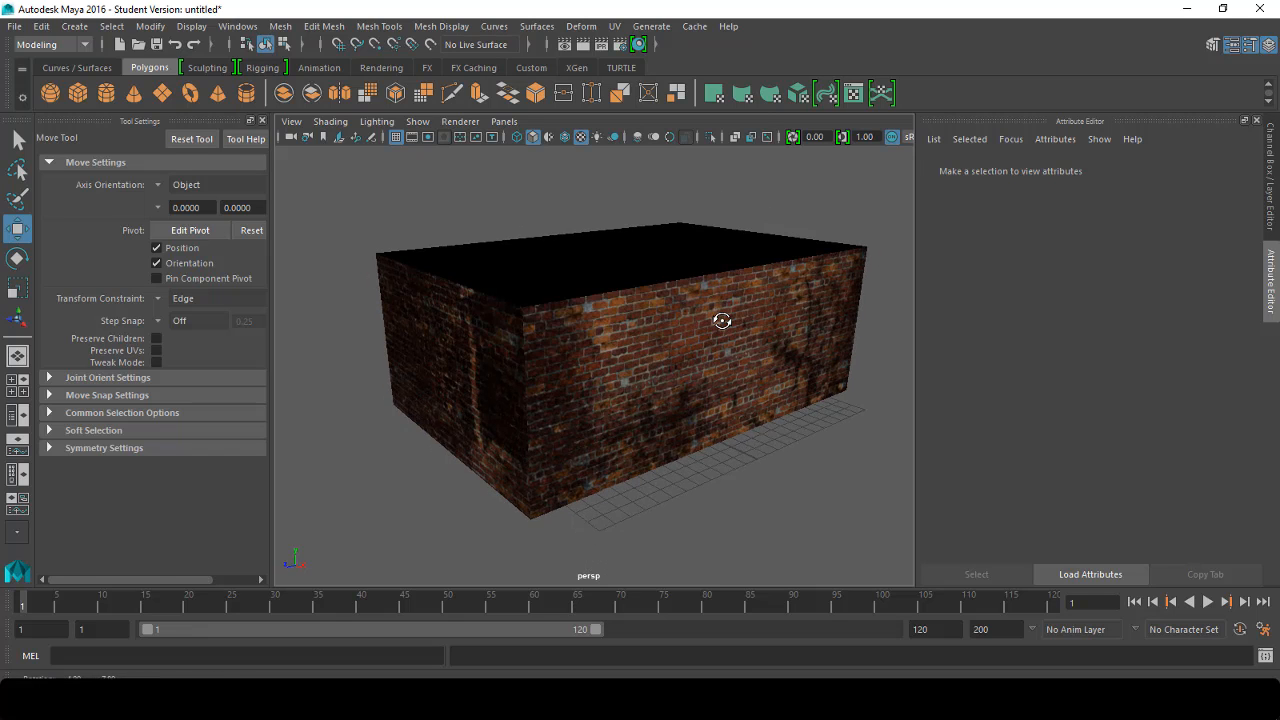
{"action": "left_click", "coordinate": [718, 476]}
{"action": "scroll", "coordinate": [738, 467], "scroll_direction": "up", "scroll_amount": 6}
{"action": "scroll", "coordinate": [738, 467], "scroll_direction": "down", "scroll_amount": 4}
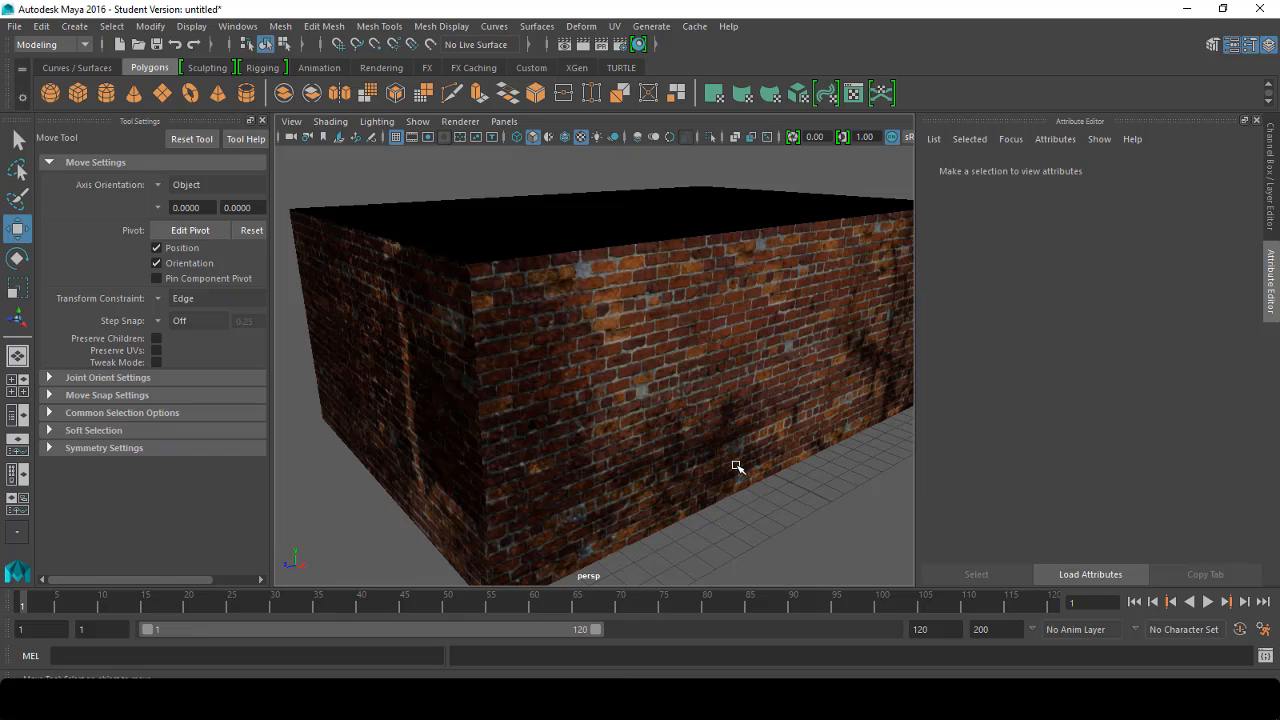
{"action": "left_click_drag", "start_coordinate": [738, 467], "coordinate": [737, 457], "text": "alt"}
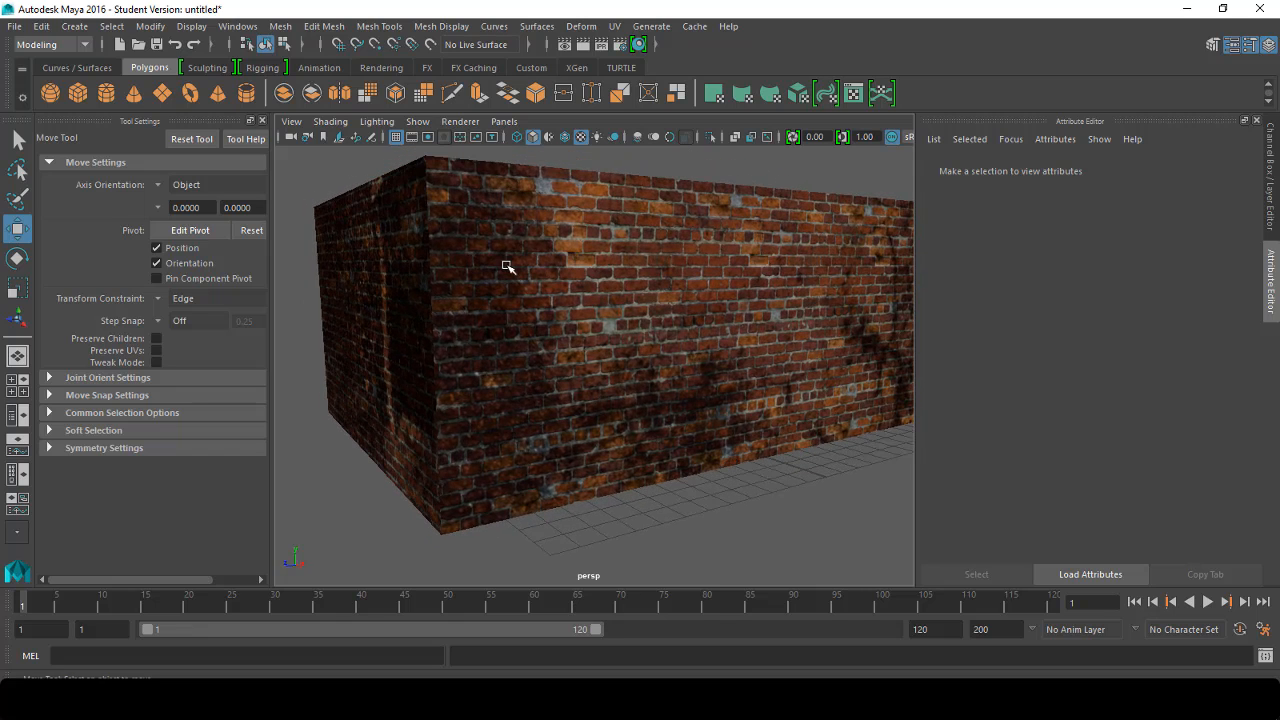
{"action": "left_click_drag", "start_coordinate": [867, 306], "coordinate": [429, 363], "text": "alt"}
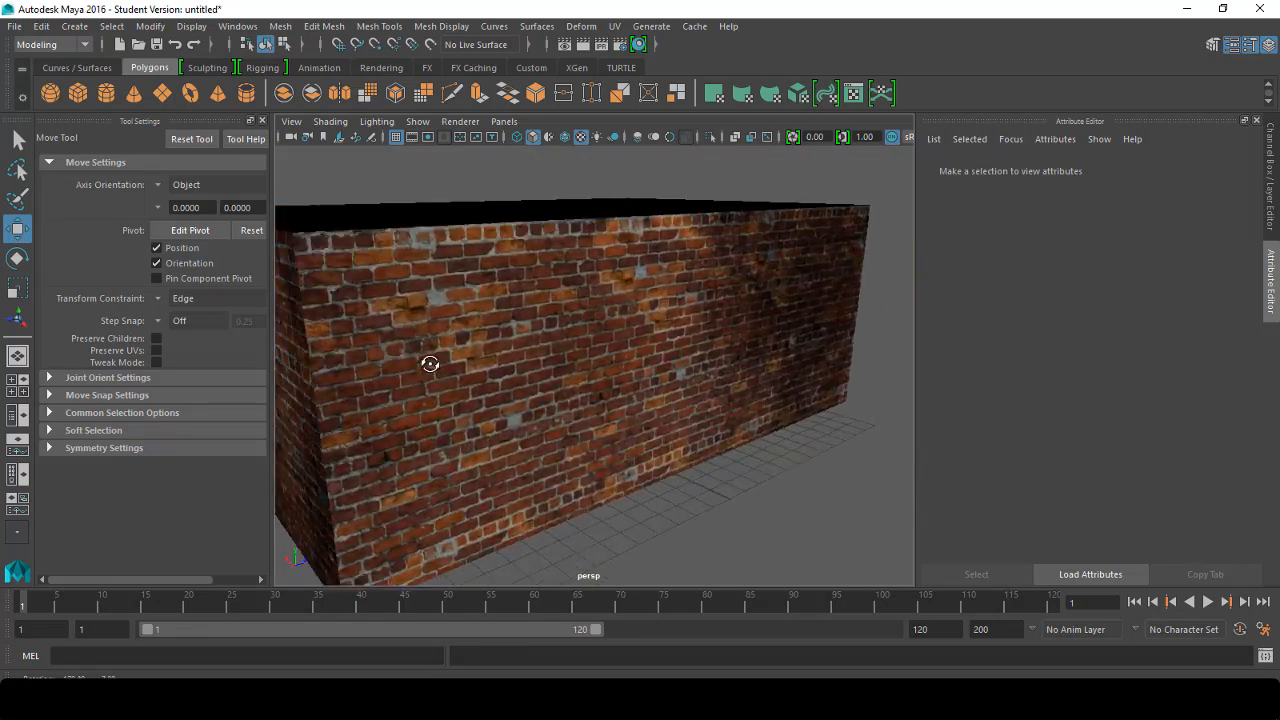